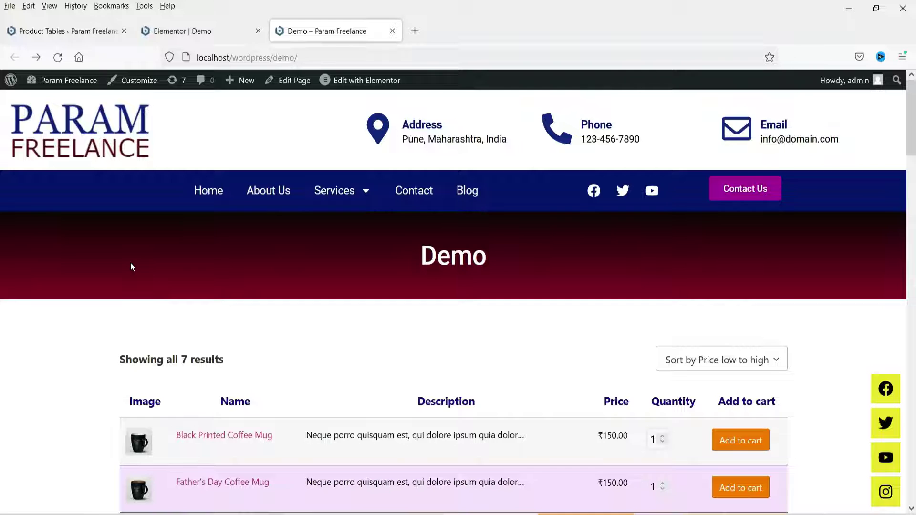
Examine the regular product table and the list-layout table on the Demo page, including their sorting options.
scroll(132, 263, down, 5)
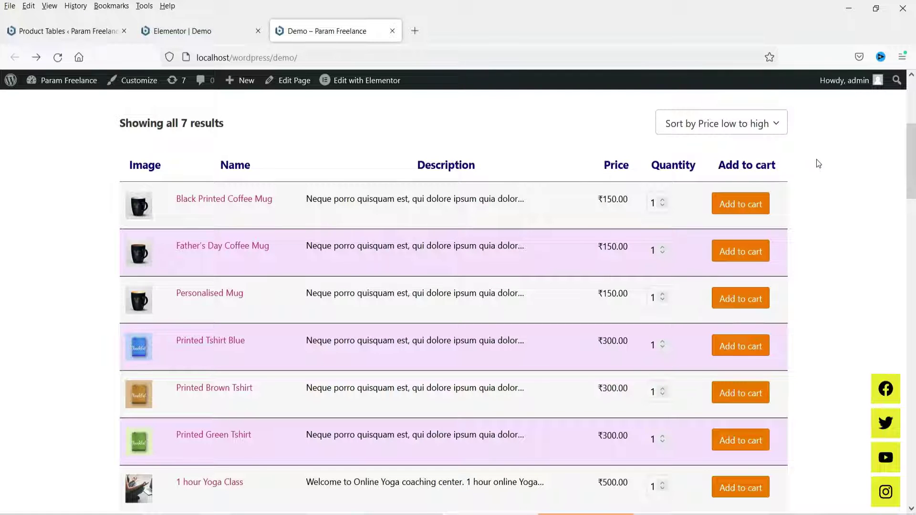
click(749, 132)
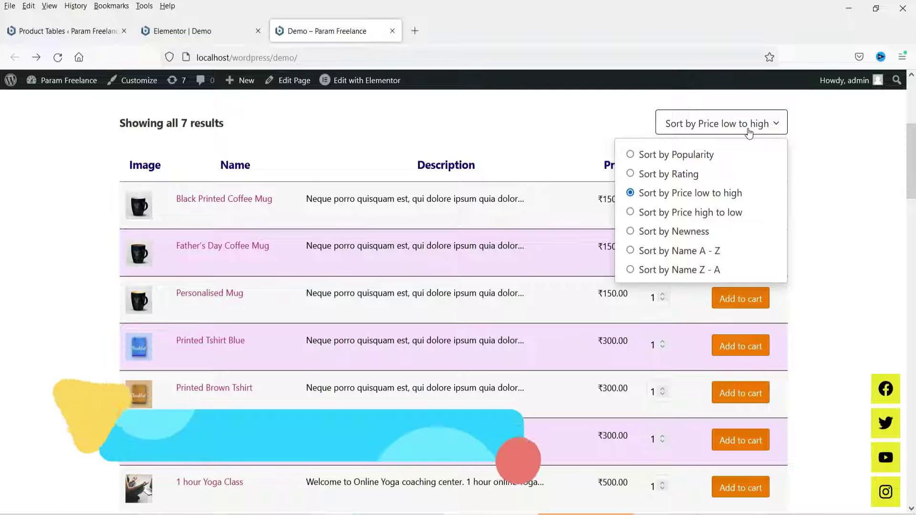
click(832, 176)
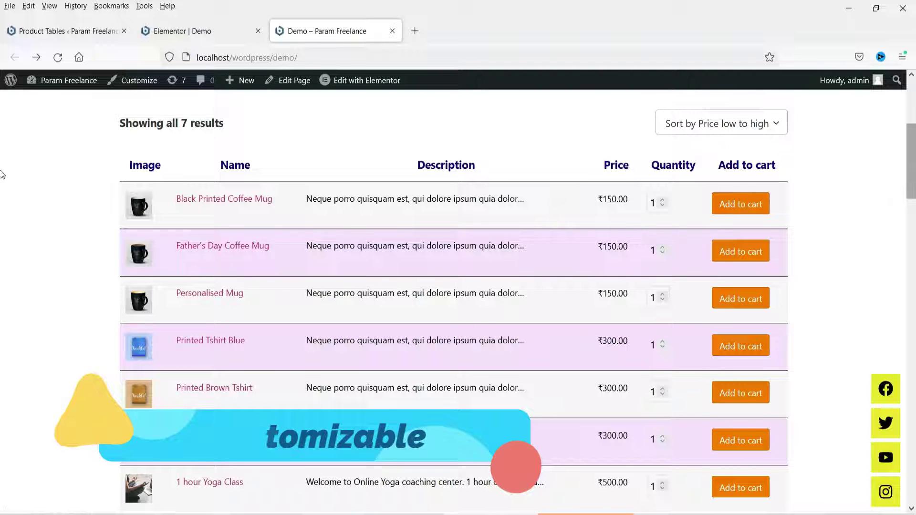
drag(912, 162, 912, 168)
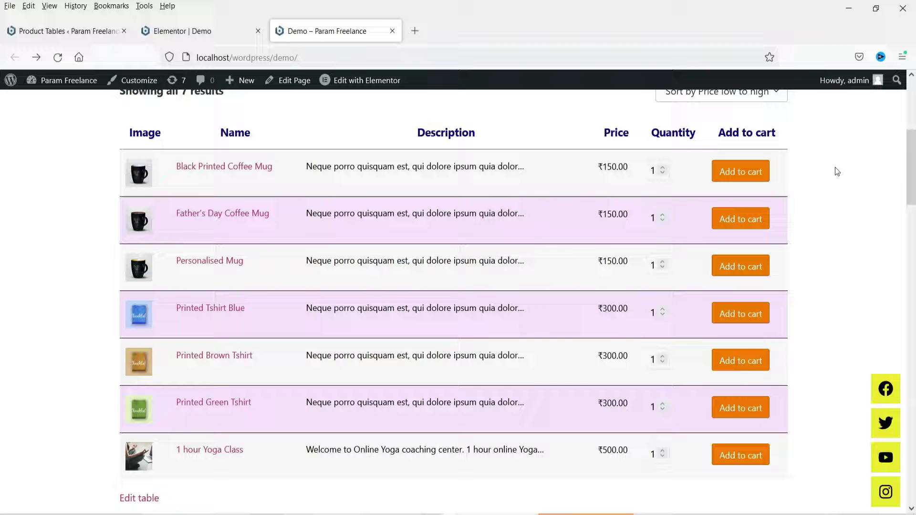
scroll(892, 244, down, 9)
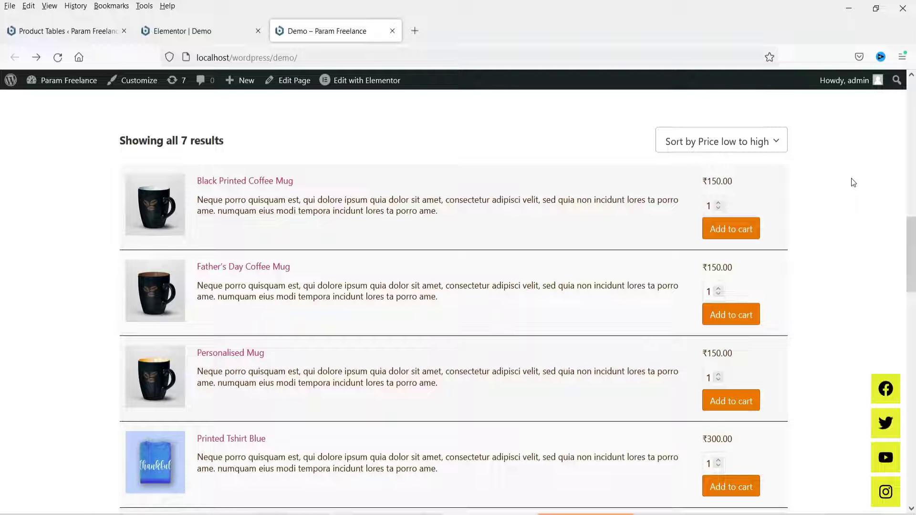
click(766, 142)
click(846, 144)
click(748, 150)
click(863, 163)
scroll(7, 194, up, 4)
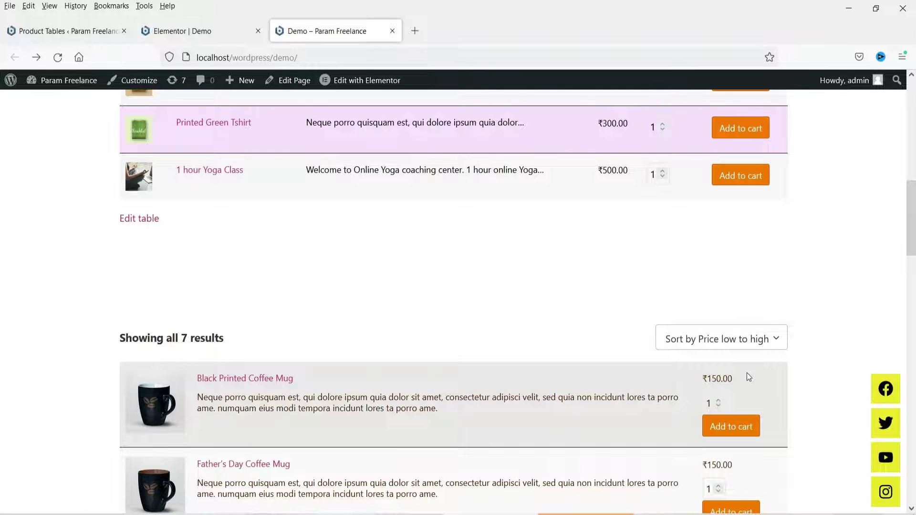
scroll(911, 217, down, 4)
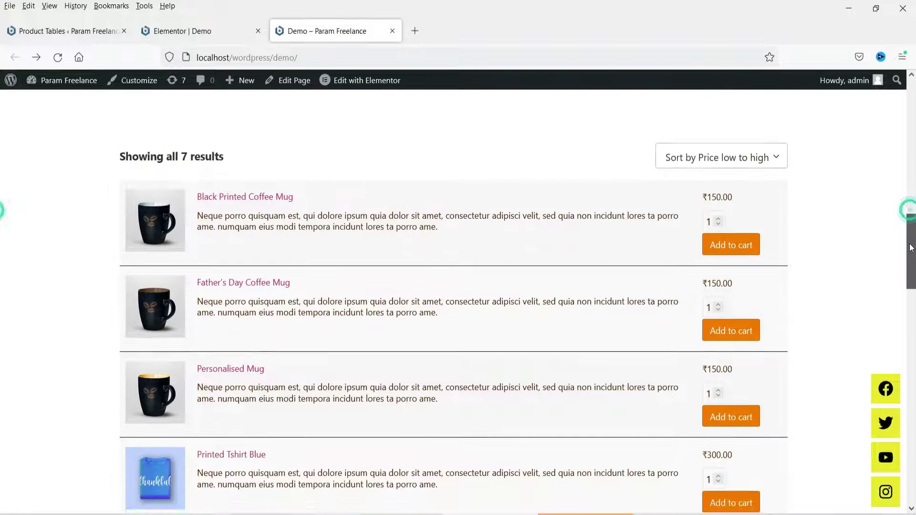
drag(701, 197, 739, 204)
click(737, 201)
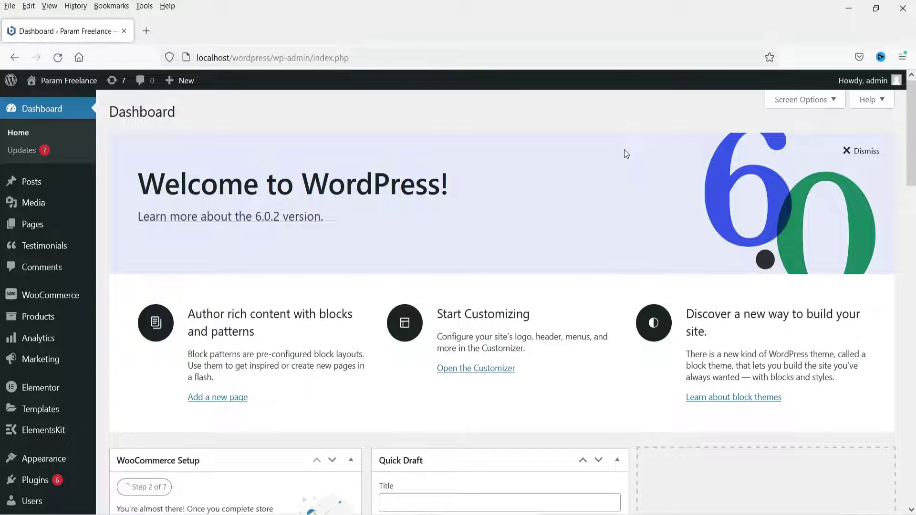
Search the plugin directory for "woocommerce product table", then install and activate WooCommerce Product Table Lite.
mouse_move(29, 489)
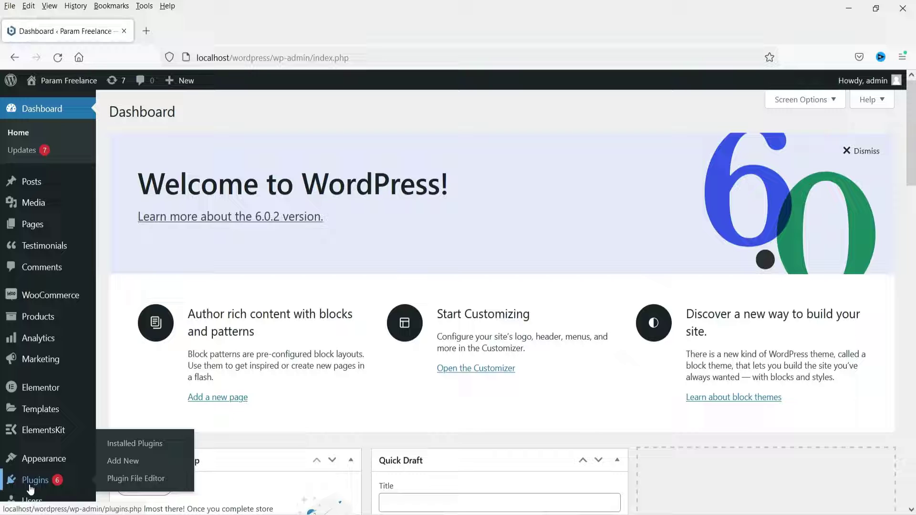
click(122, 462)
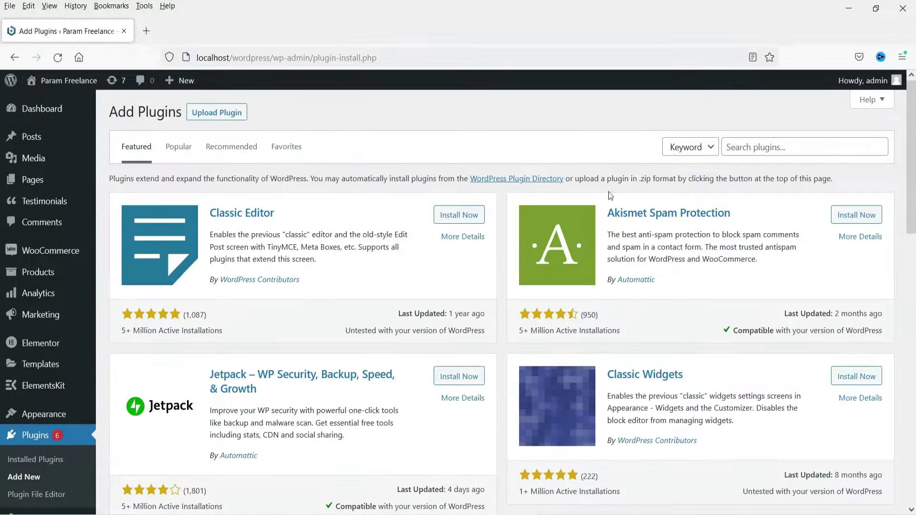
click(760, 148)
text(woocomm)
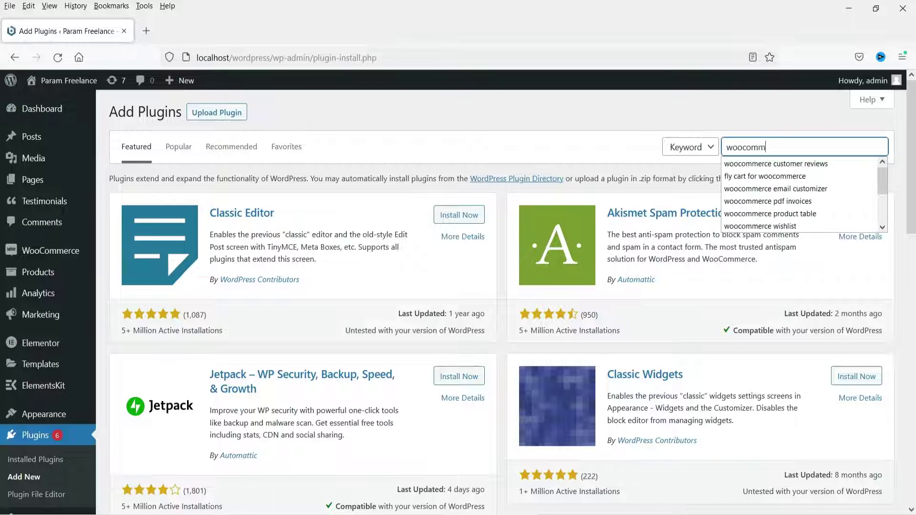
text(erce product table)
key(Return)
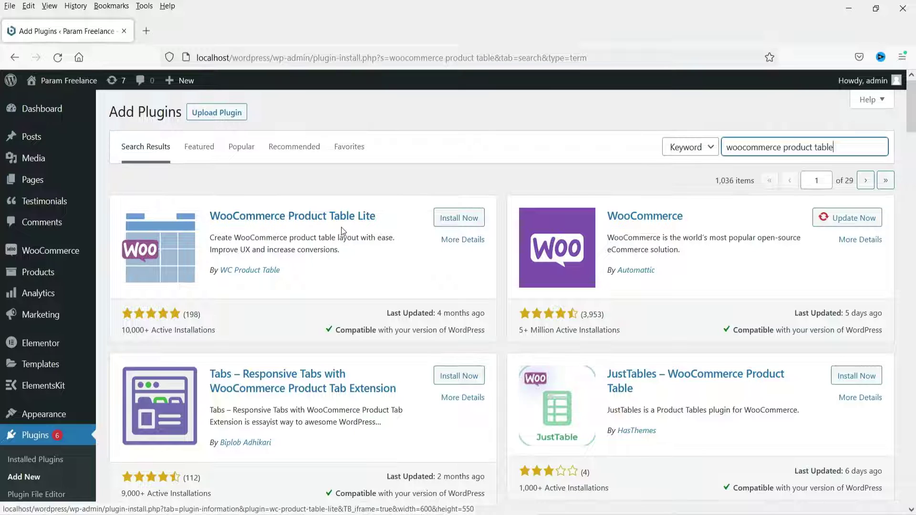
click(459, 219)
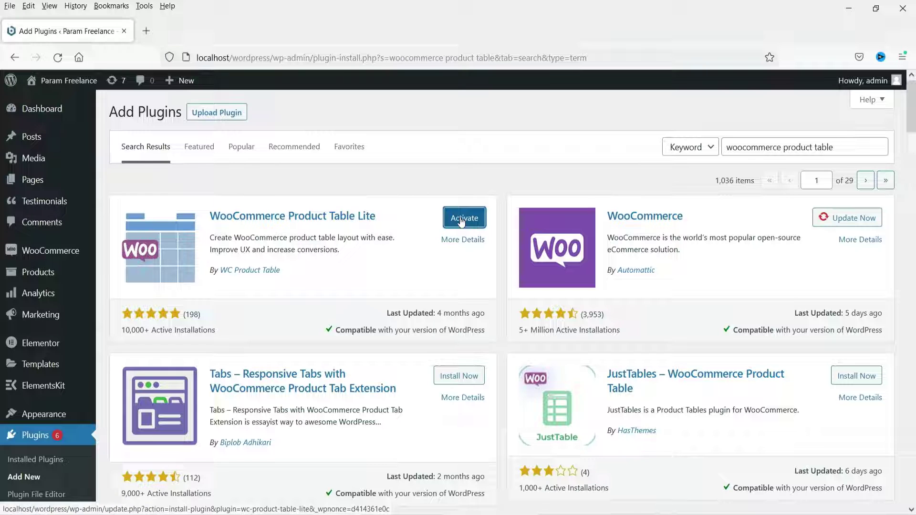
click(460, 219)
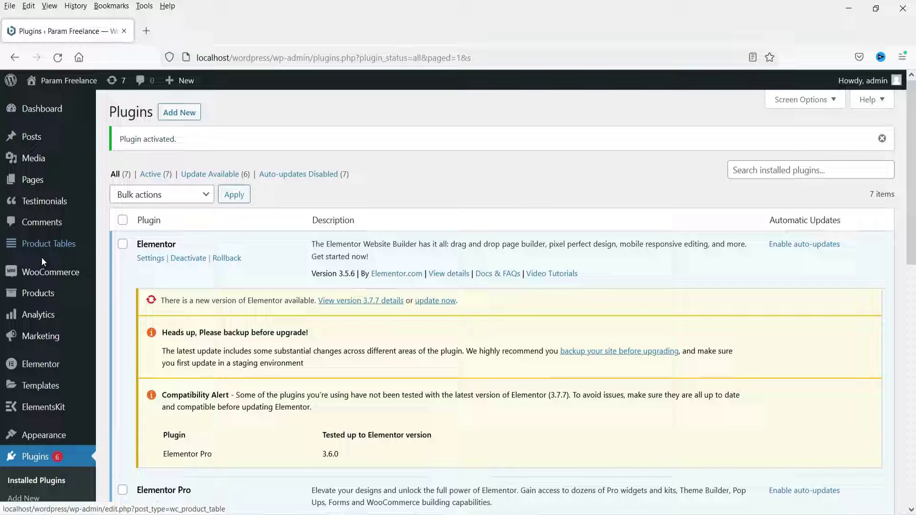
Examine the product table plugin's global settings, including the Cart Widget, Checkbox Trigger, Modals and No Results sections.
mouse_move(43, 253)
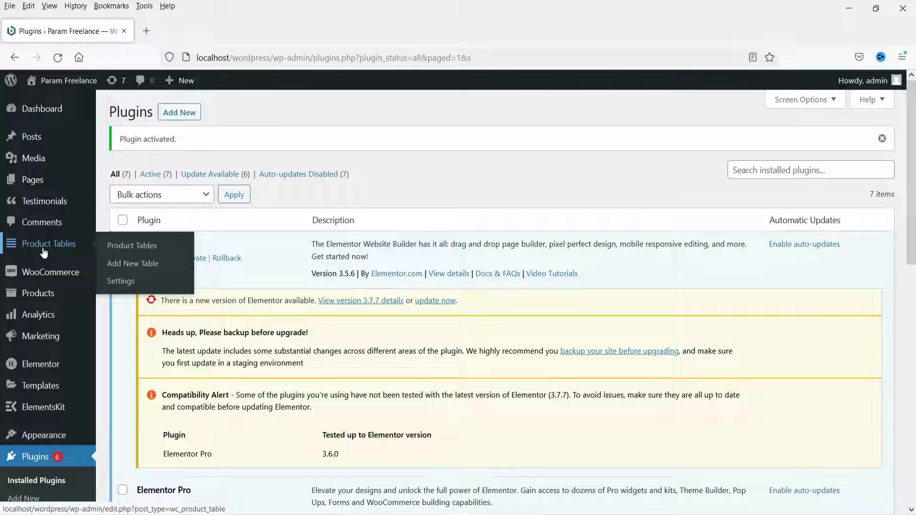
click(45, 249)
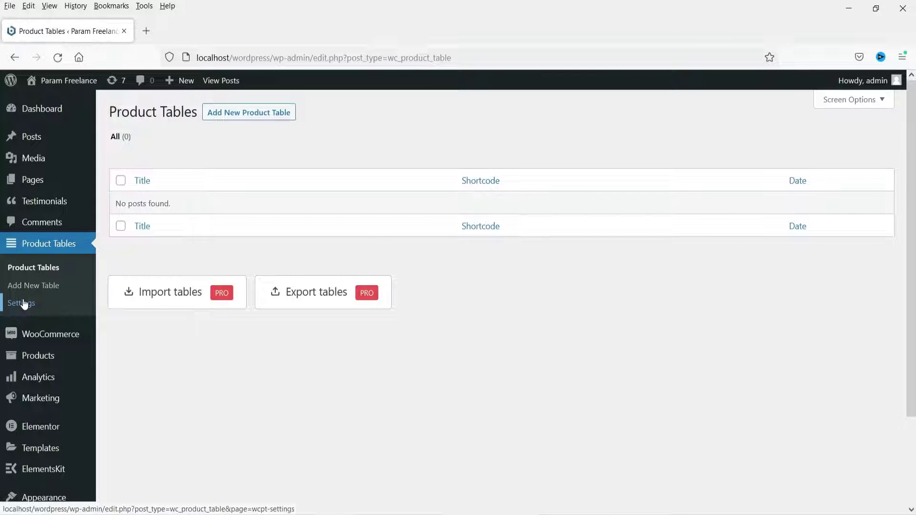
click(23, 303)
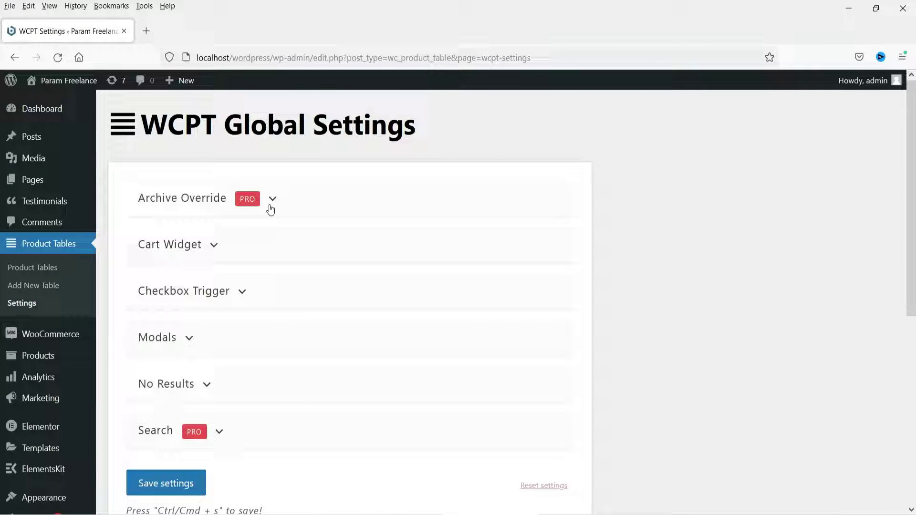
click(214, 245)
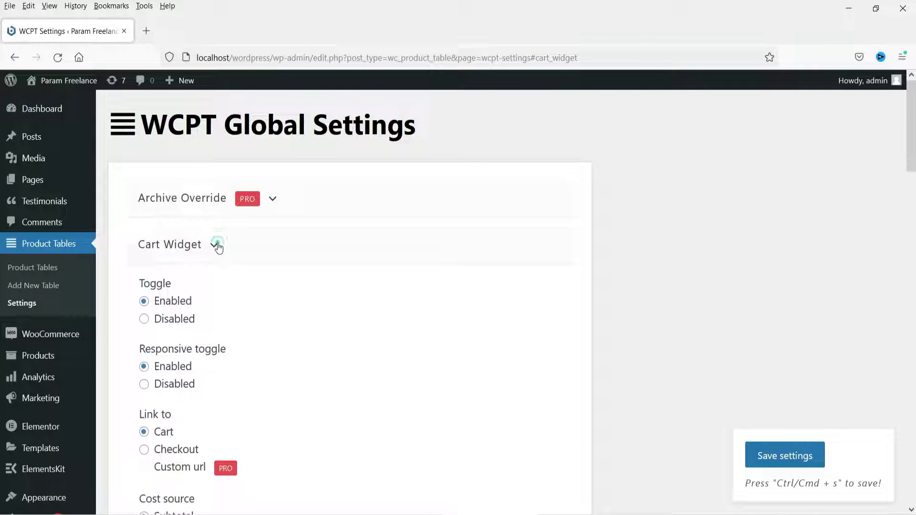
click(216, 245)
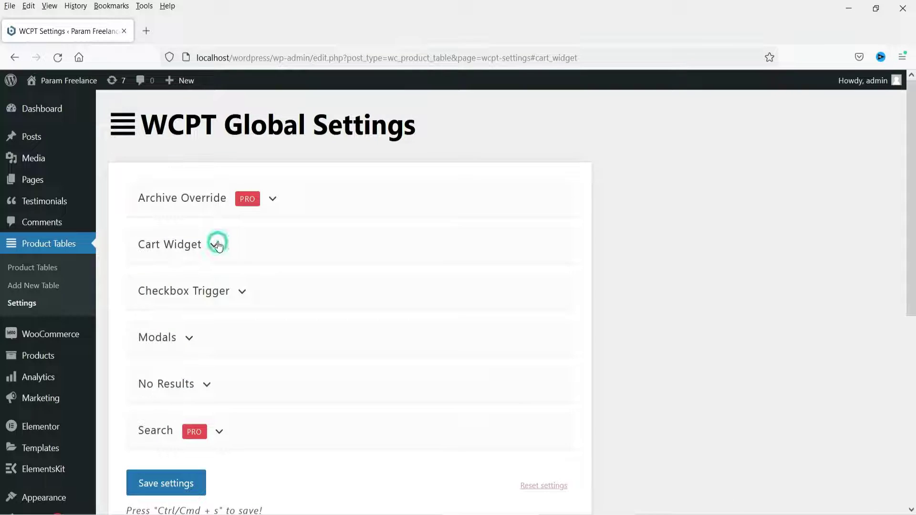
click(242, 292)
click(242, 293)
click(204, 269)
click(205, 273)
click(207, 318)
click(204, 317)
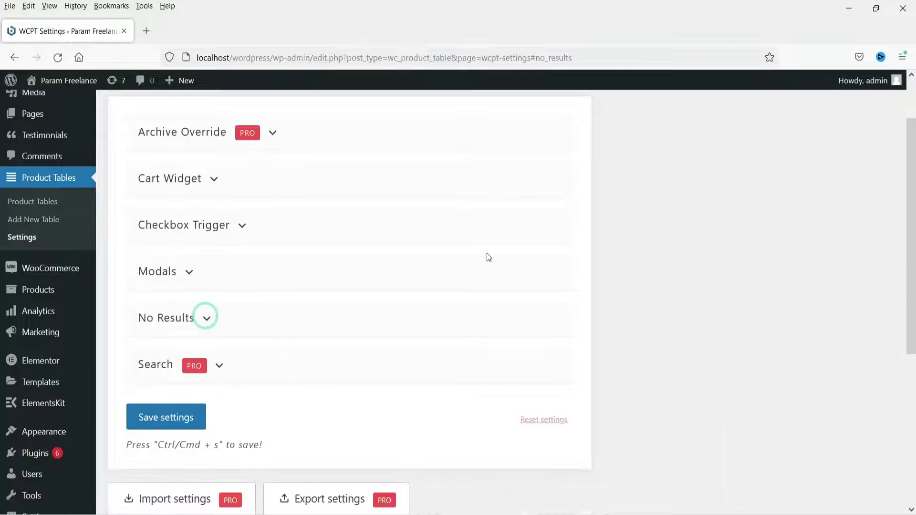
scroll(477, 253, down, 5)
scroll(431, 240, up, 7)
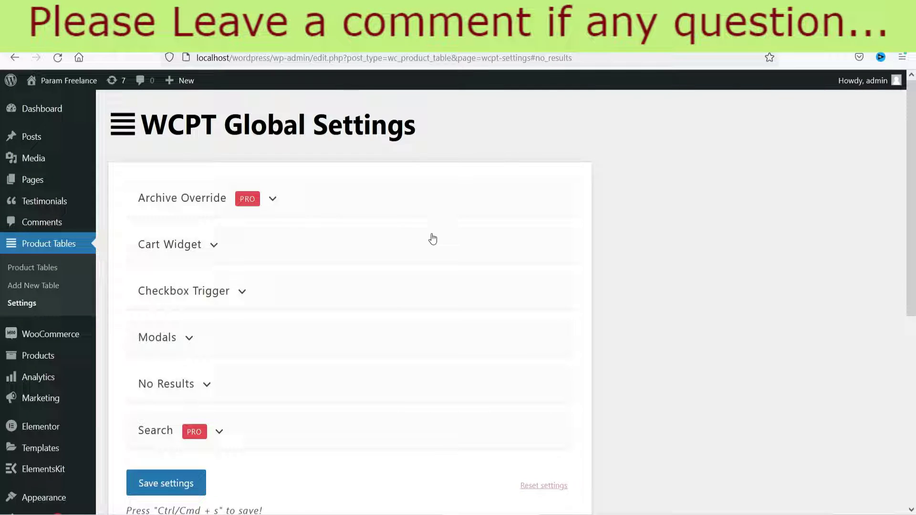
Create a new product table from the Regular table preset.
click(24, 267)
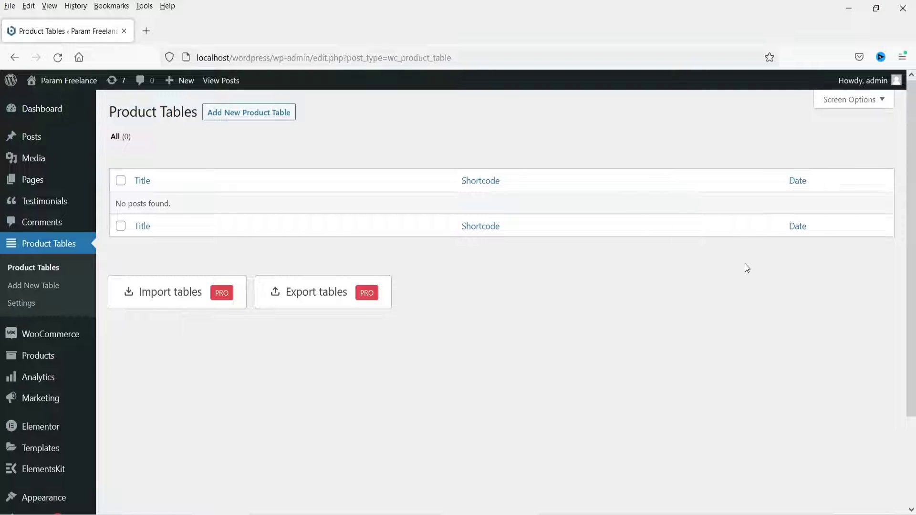
click(242, 115)
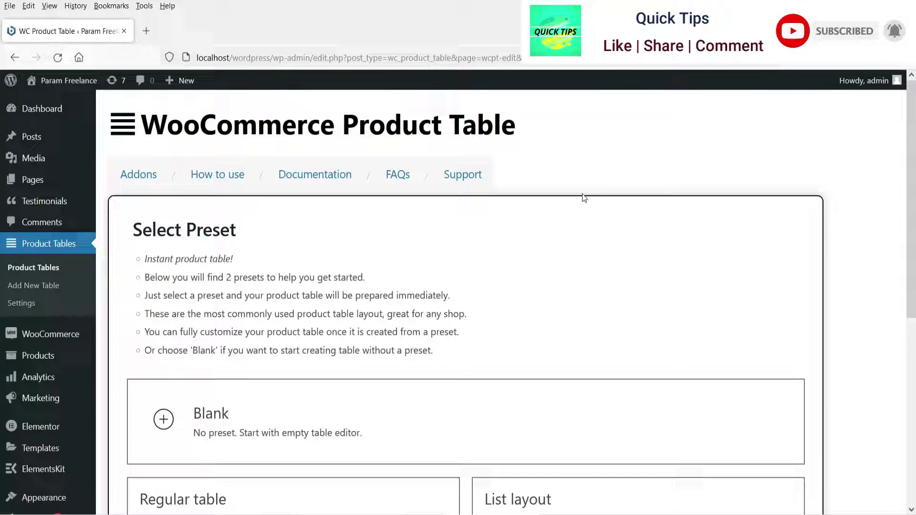
scroll(585, 195, down, 3)
scroll(623, 192, down, 3)
scroll(412, 184, up, 3)
scroll(405, 176, down, 3)
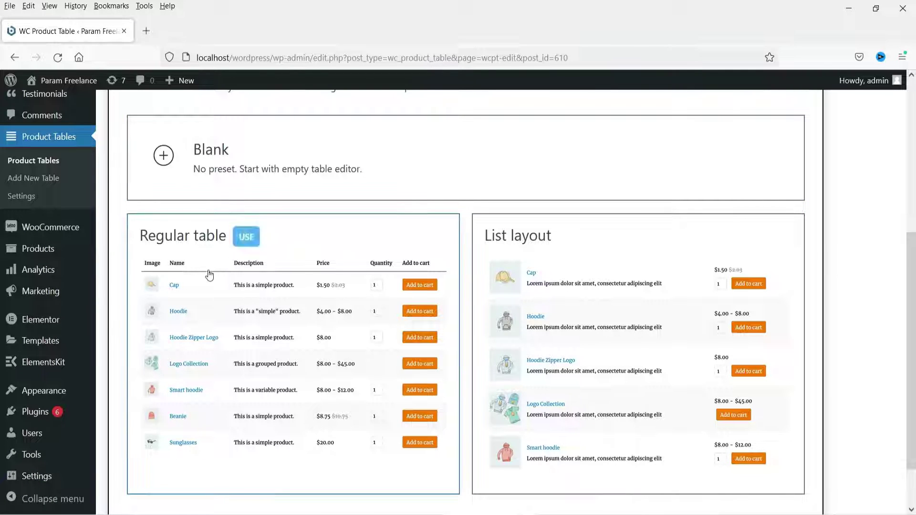
scroll(276, 199, down, 3)
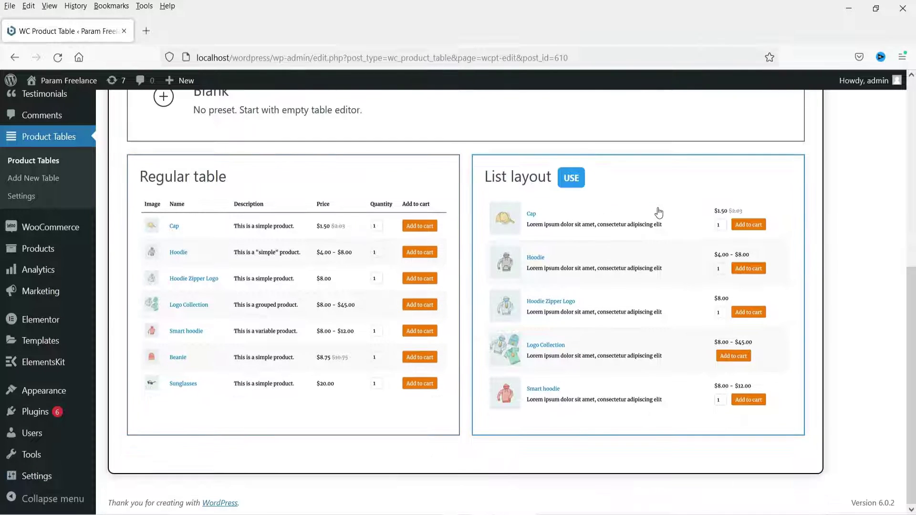
scroll(272, 236, up, 6)
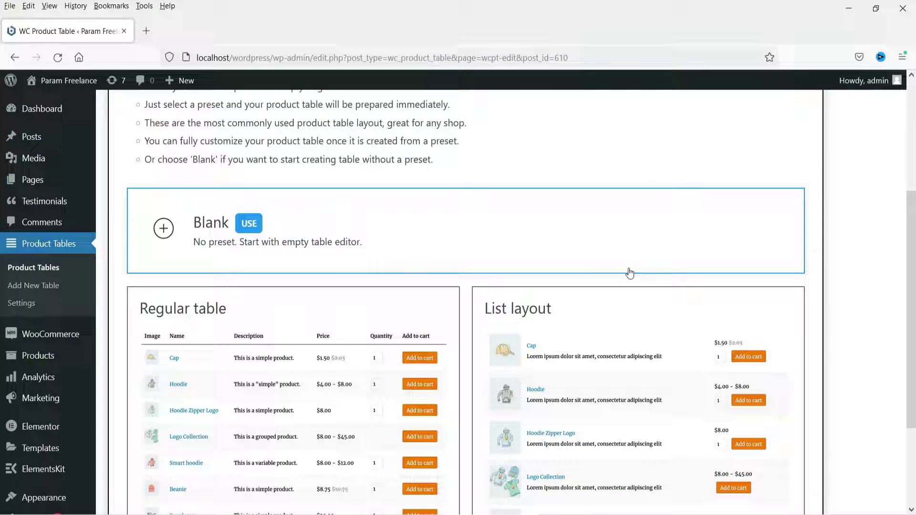
scroll(590, 259, down, 6)
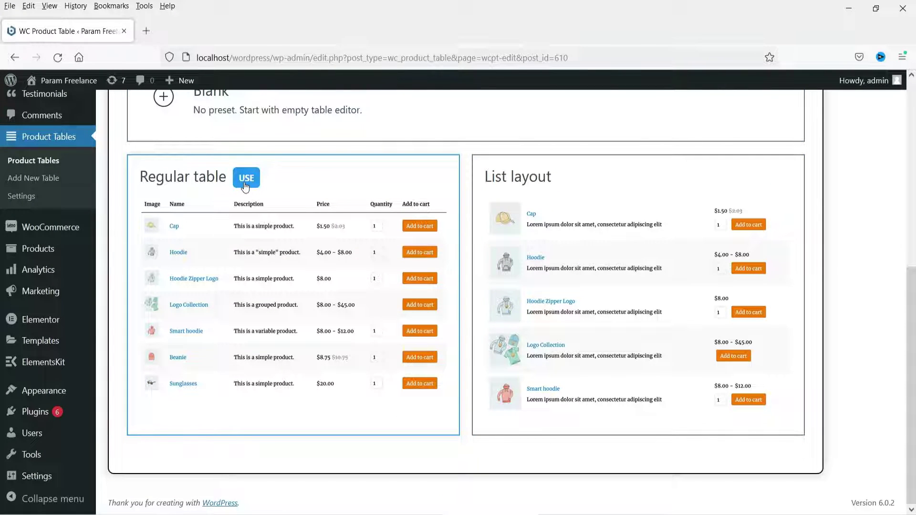
click(245, 186)
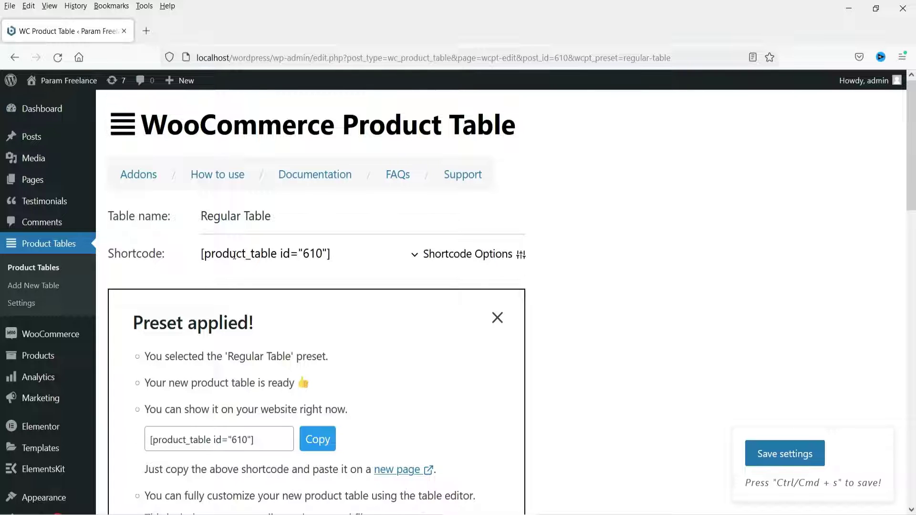
Dismiss the "Preset applied!" notice above the table editor.
scroll(448, 270, down, 7)
scroll(477, 279, up, 5)
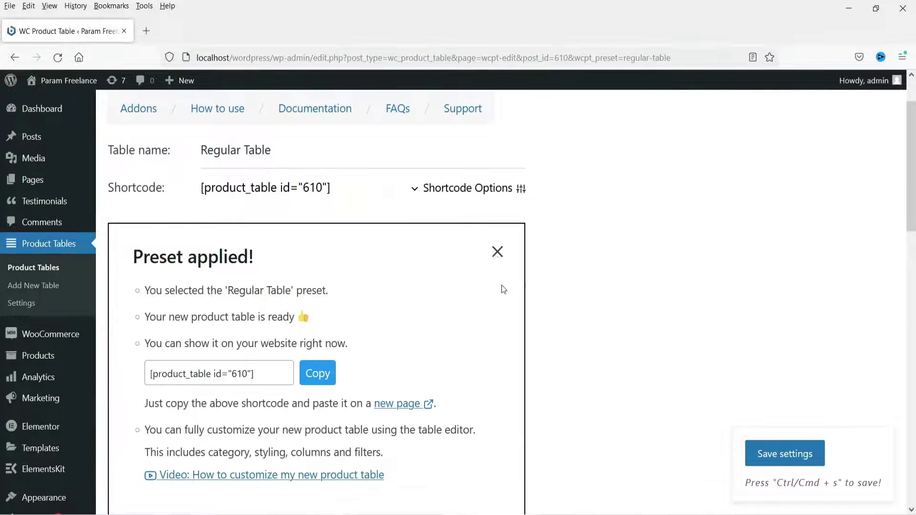
click(495, 257)
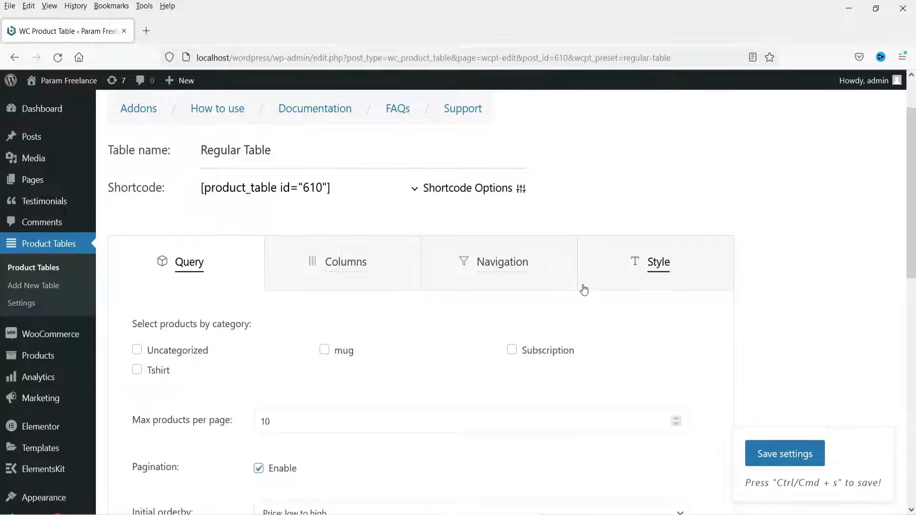
Include the Tshirt, mug and Subscription categories in the product table's query.
scroll(781, 271, down, 3)
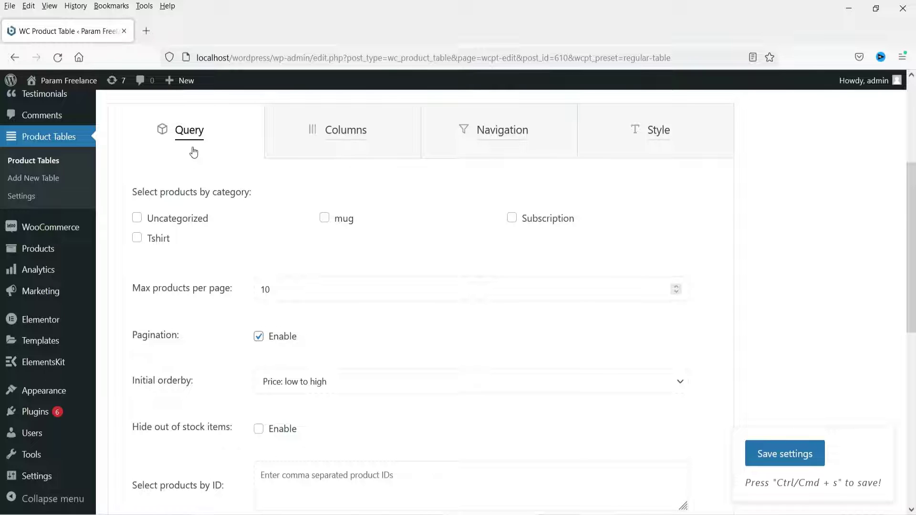
click(136, 238)
click(323, 221)
click(511, 219)
Choose "Price: low to high" as the table's initial product order and review the remaining query options.
scroll(360, 241, down, 3)
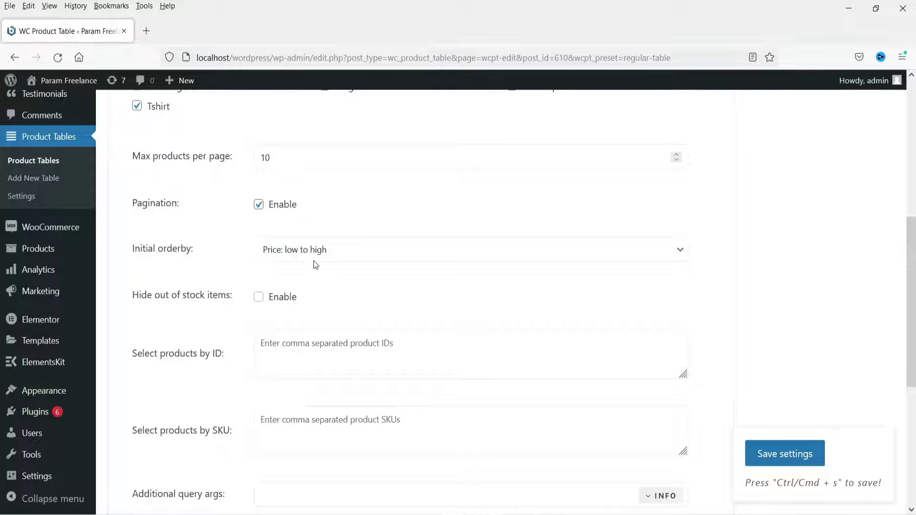
click(353, 256)
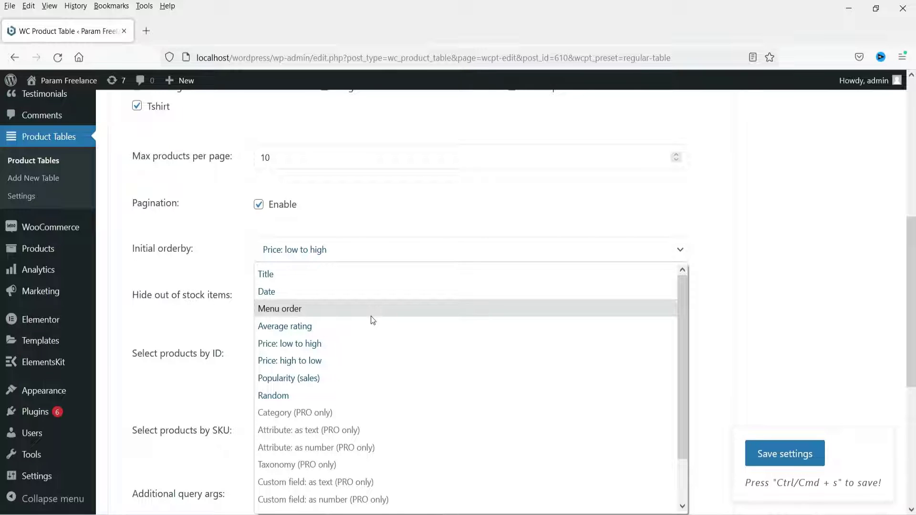
click(371, 342)
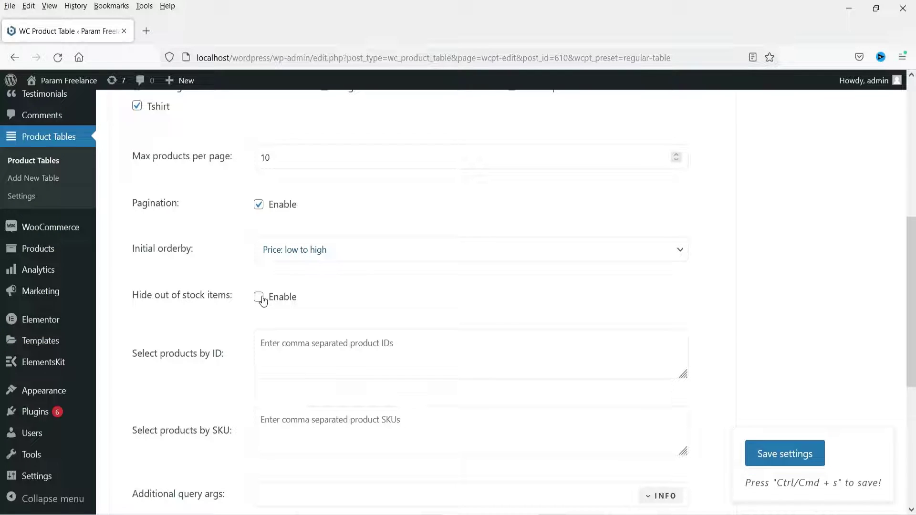
scroll(276, 234, down, 3)
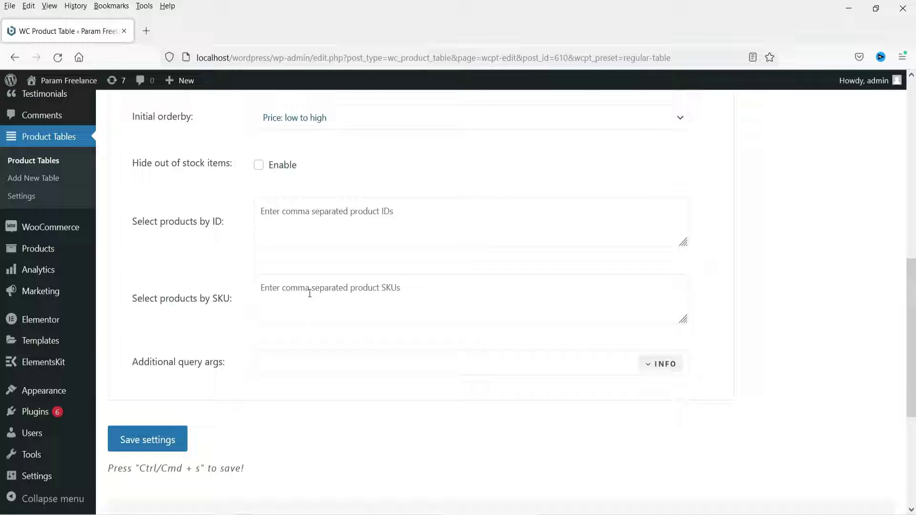
Open the product table's column settings and look over the laptop columns, starting with the image column's heading and cell template.
scroll(331, 353, up, 8)
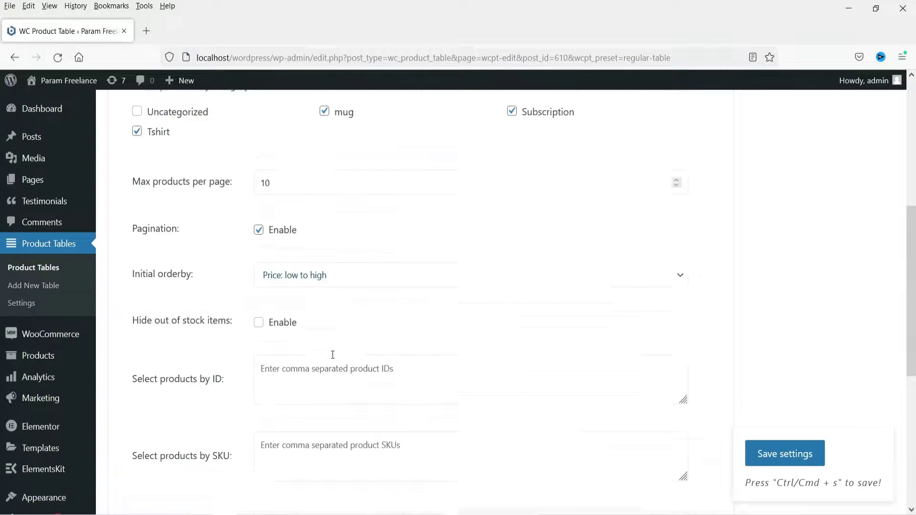
click(351, 275)
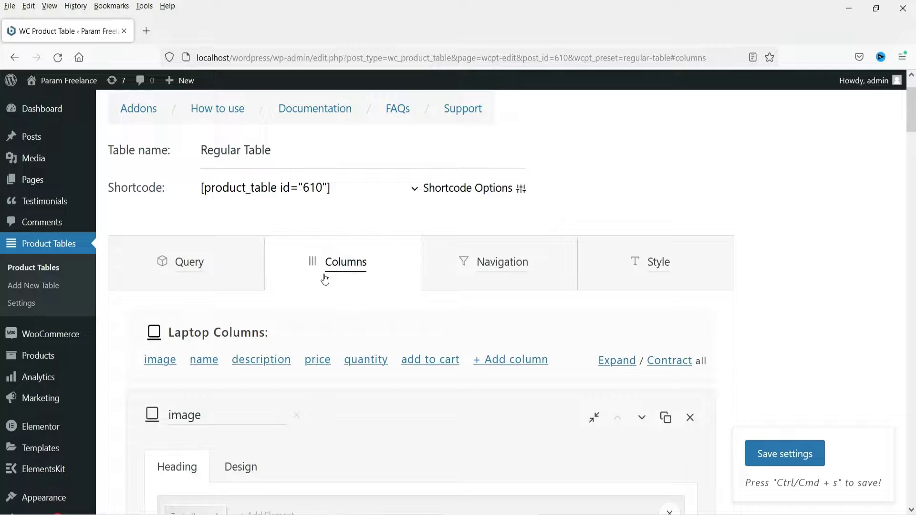
scroll(325, 279, down, 3)
scroll(322, 283, down, 5)
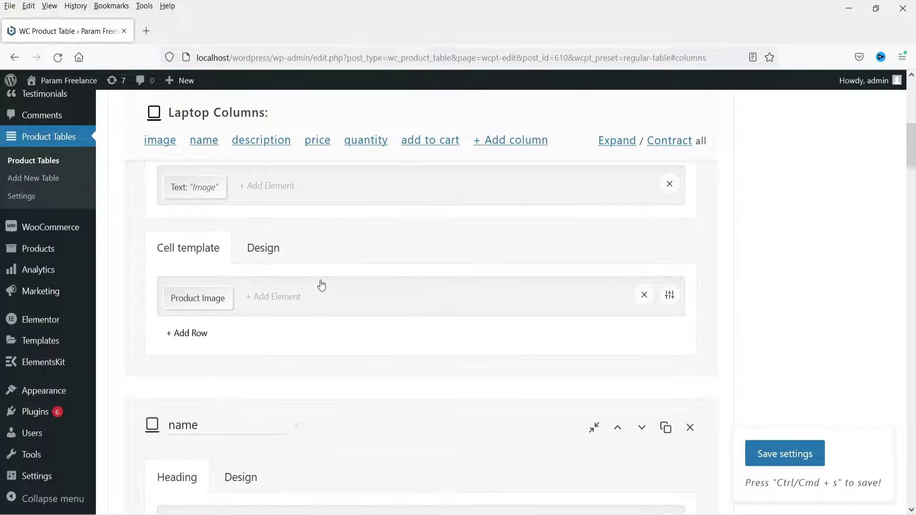
scroll(310, 284, up, 3)
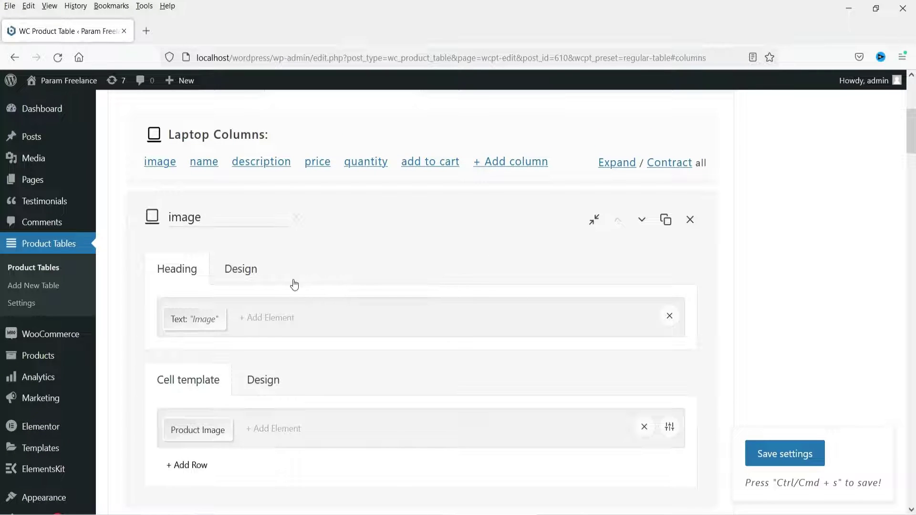
scroll(292, 284, down, 4)
scroll(290, 285, up, 4)
scroll(290, 285, up, 6)
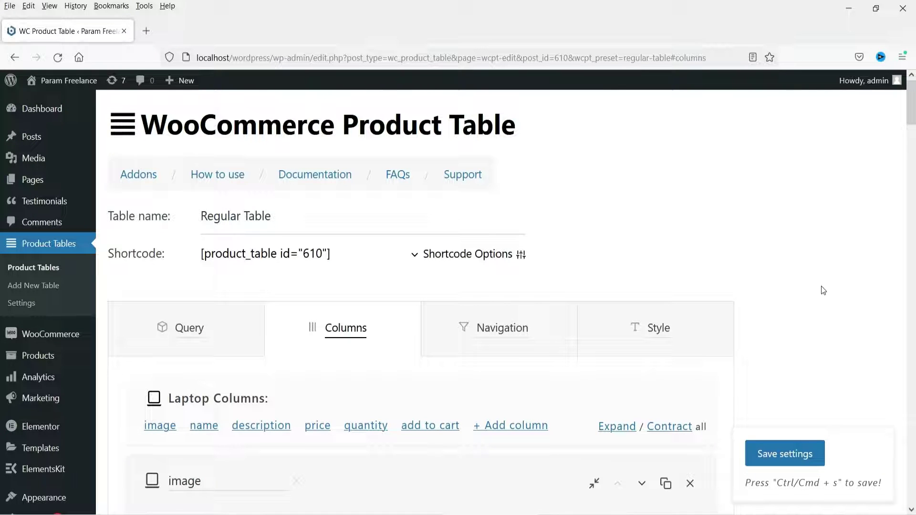
Open the site's page list in a separate browser tab and start editing the Demo page with Elementor.
mouse_move(47, 184)
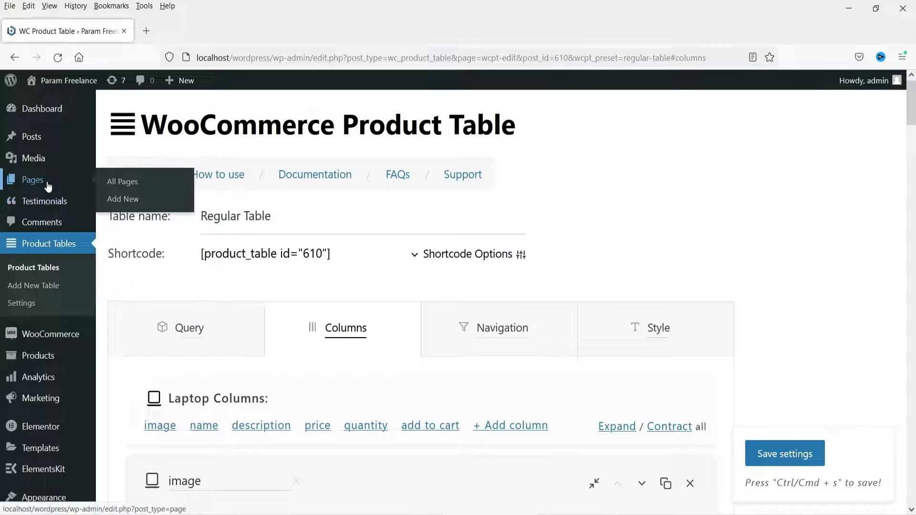
right_click(126, 186)
click(139, 183)
click(200, 31)
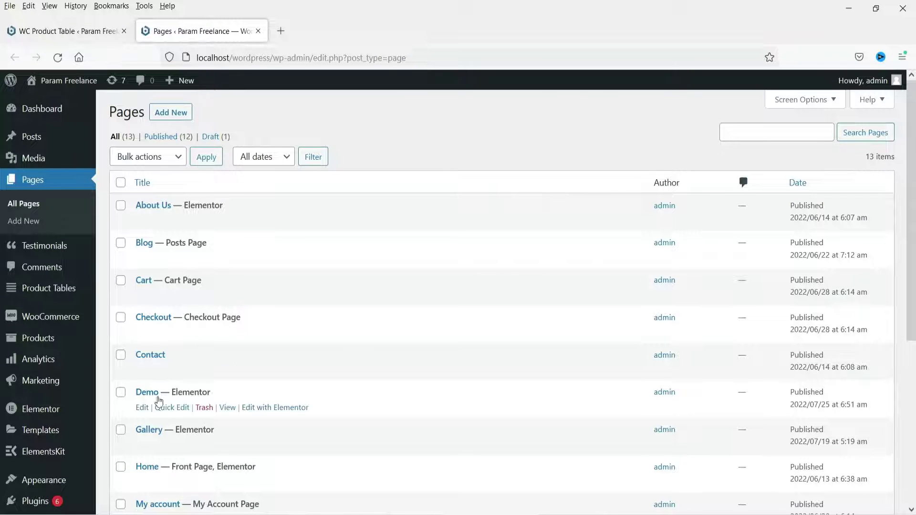
scroll(249, 346, down, 4)
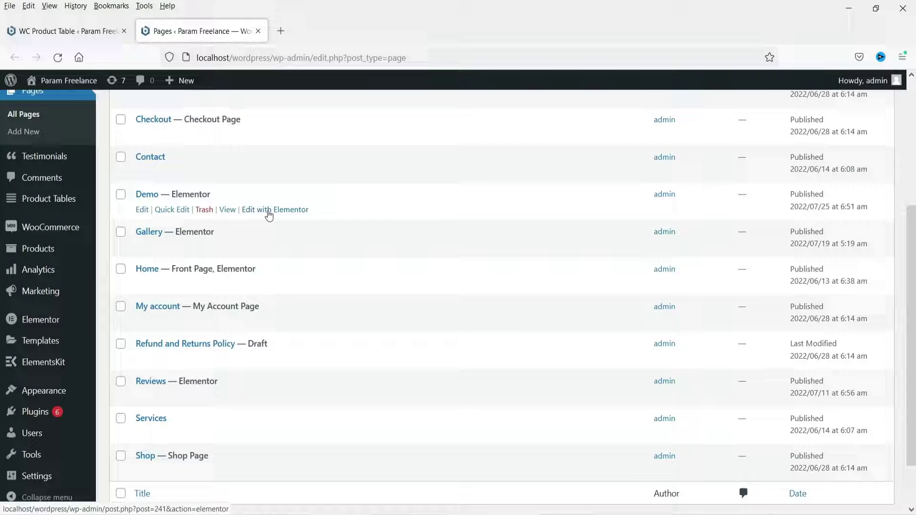
click(268, 210)
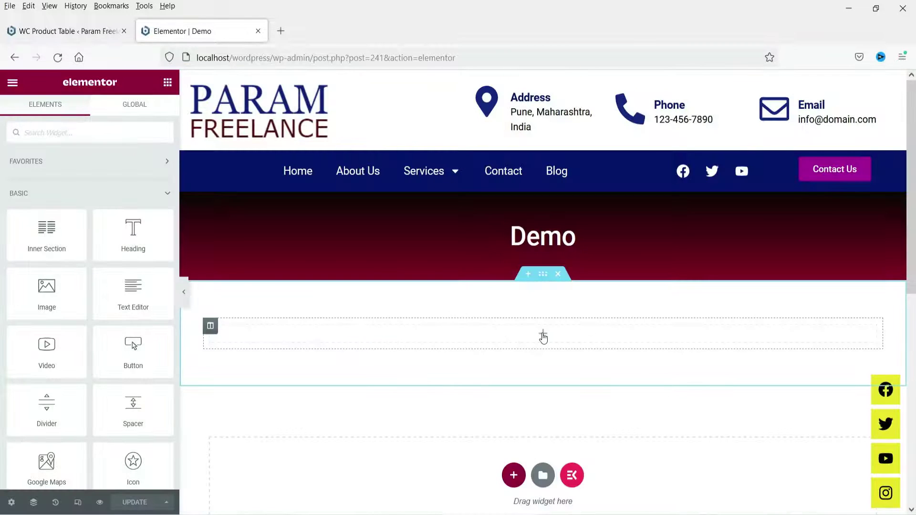
Find the Shortcode widget and add it to the empty section below the Demo page's title banner.
click(542, 334)
text(short)
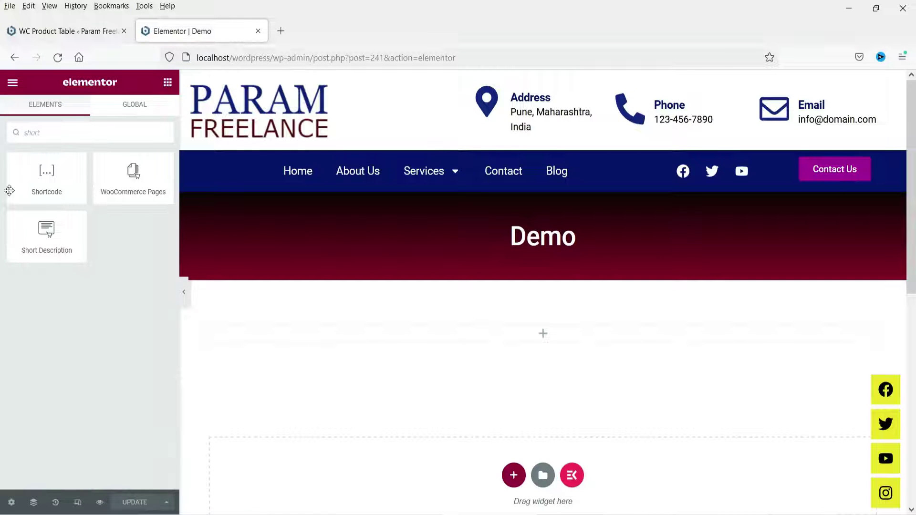
drag(38, 173, 473, 334)
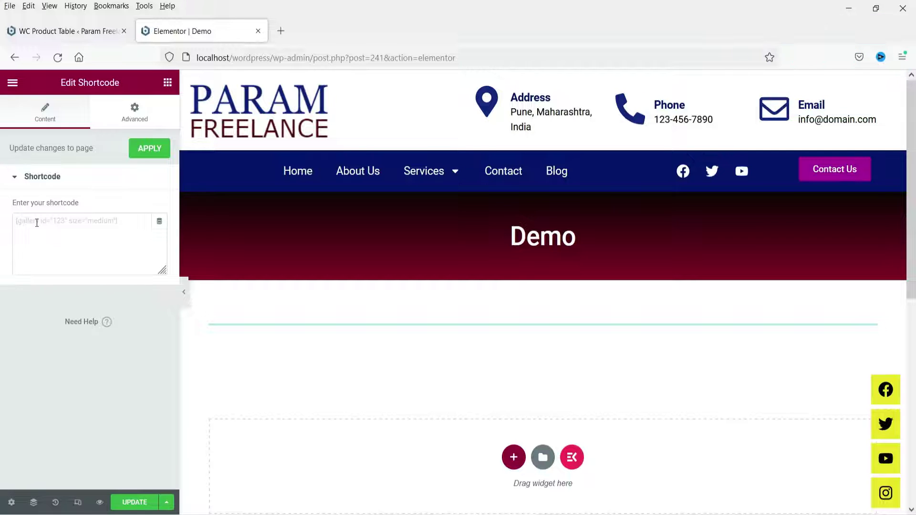
Copy the Regular Table's shortcode [product_table id="610"] from the table editor and paste it into the Demo page's Shortcode widget.
click(33, 32)
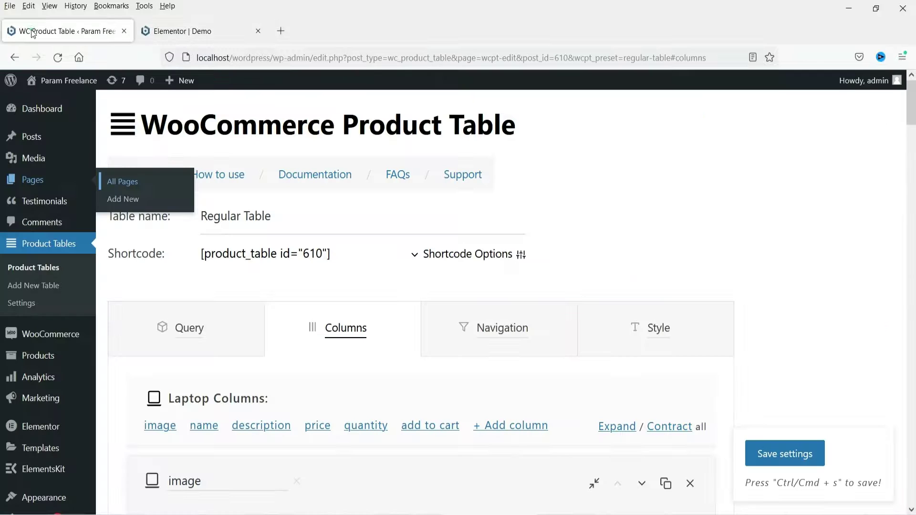
click(273, 253)
key(ctrl+c)
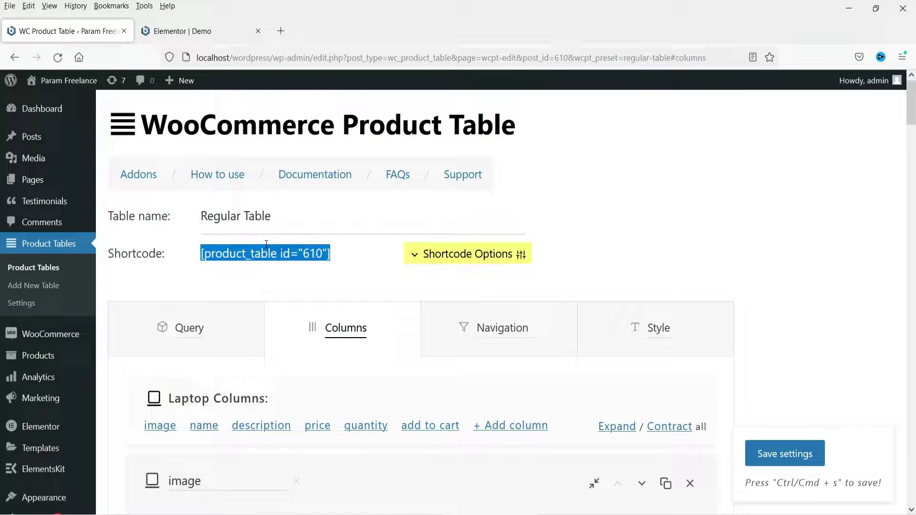
click(193, 29)
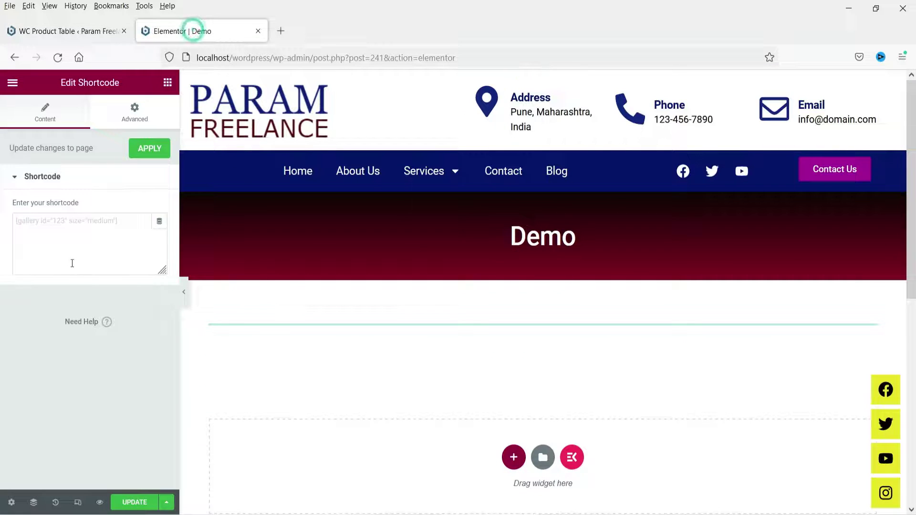
click(71, 229)
key(ctrl+v)
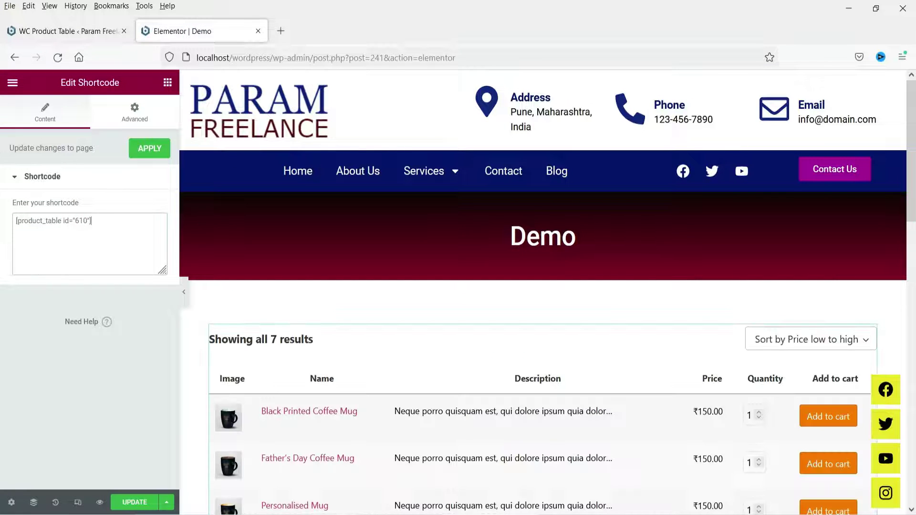
Check the product table and its sort options in the page preview and update the Demo page.
click(863, 339)
click(777, 406)
scroll(544, 334, down, 5)
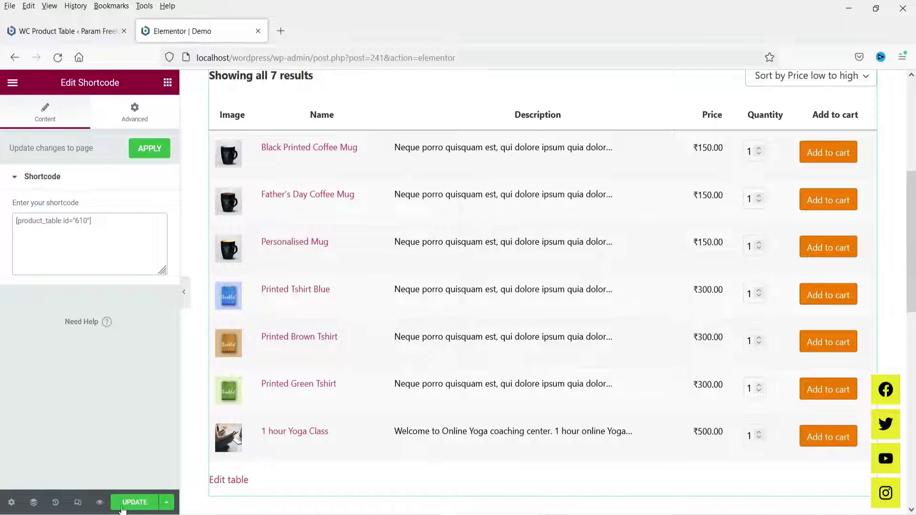
click(140, 504)
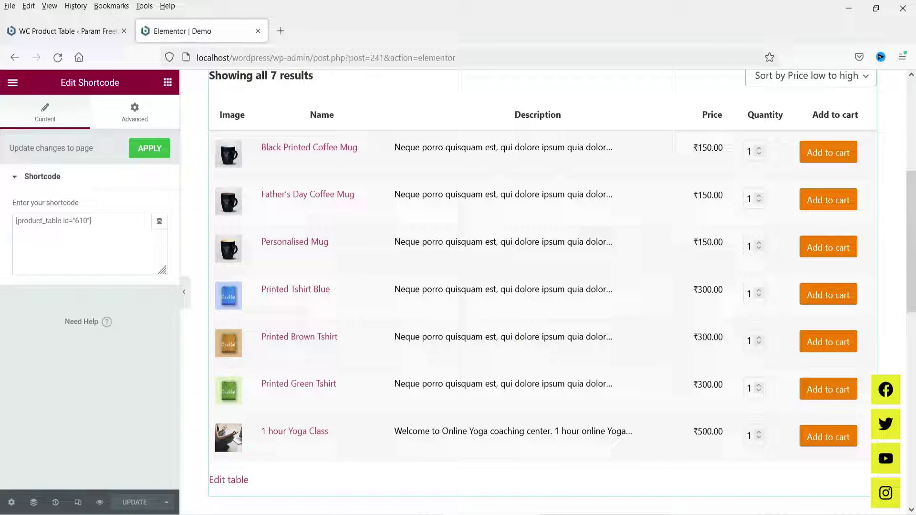
View the published Demo page, look through its product table and open the Black Printed Coffee Mug product from it.
click(13, 83)
click(58, 273)
scroll(863, 163, down, 4)
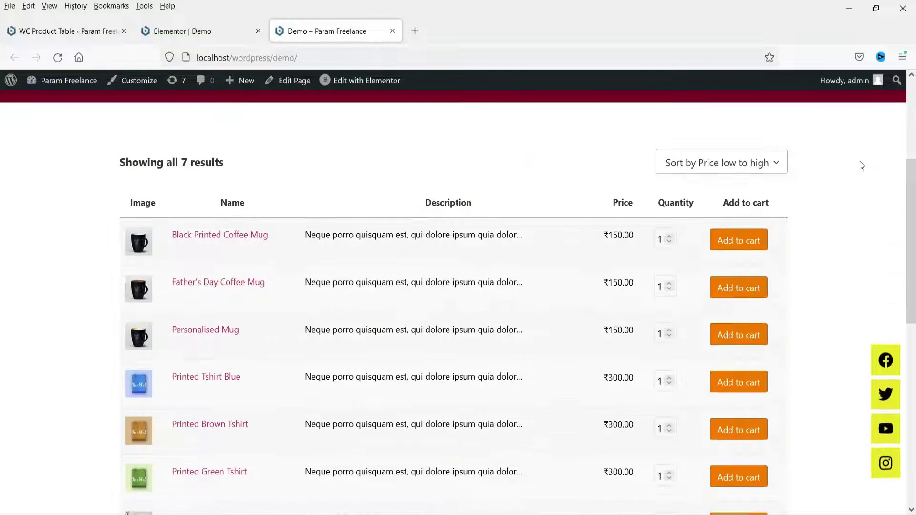
scroll(849, 239, down, 2)
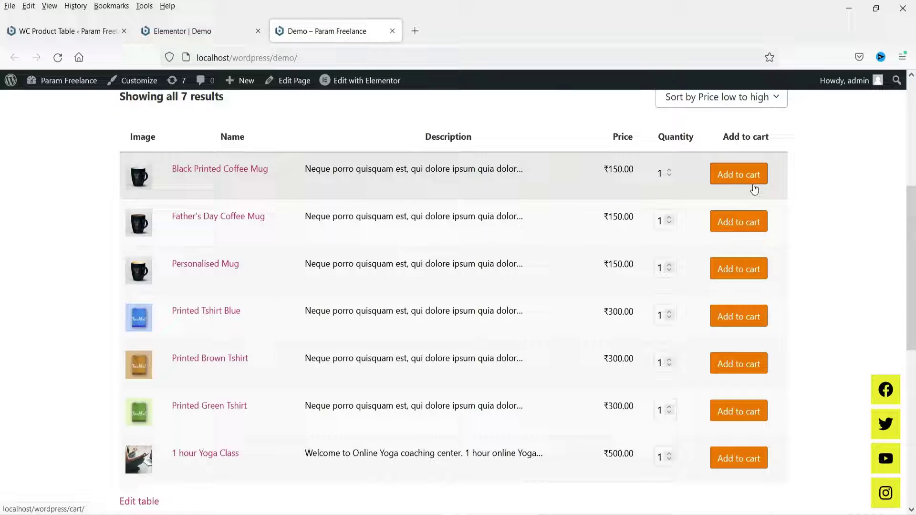
click(200, 170)
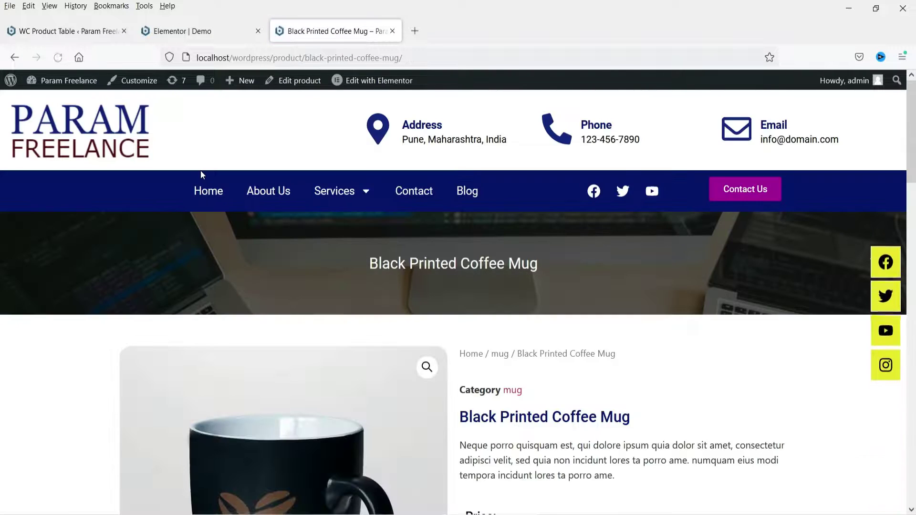
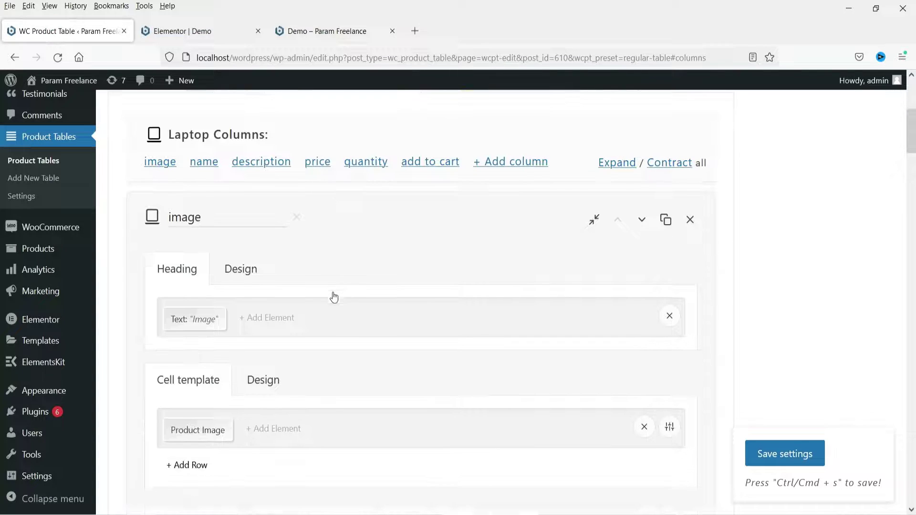
Compare the published Demo table with its column settings, reviewing the laptop columns from image through add to cart.
click(321, 30)
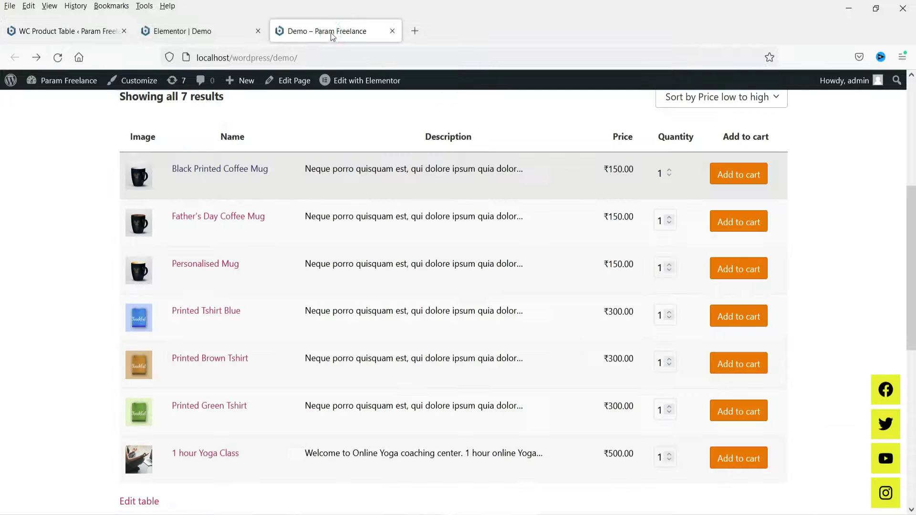
click(67, 31)
scroll(267, 303, down, 3)
scroll(261, 303, up, 2)
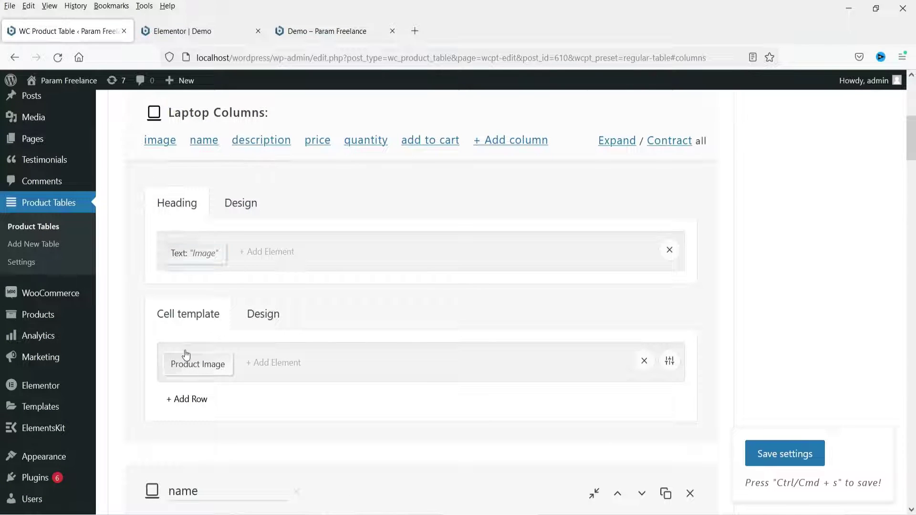
scroll(333, 328, down, 2)
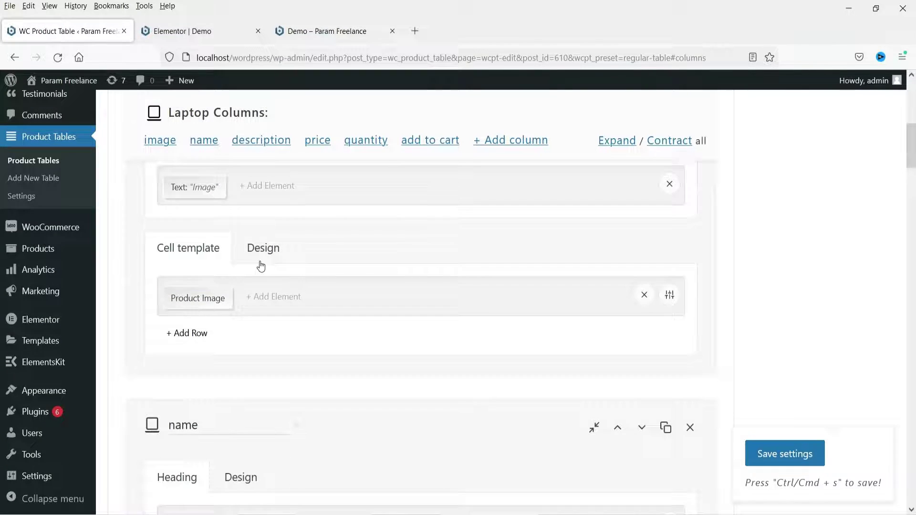
scroll(258, 264, down, 8)
scroll(195, 209, up, 2)
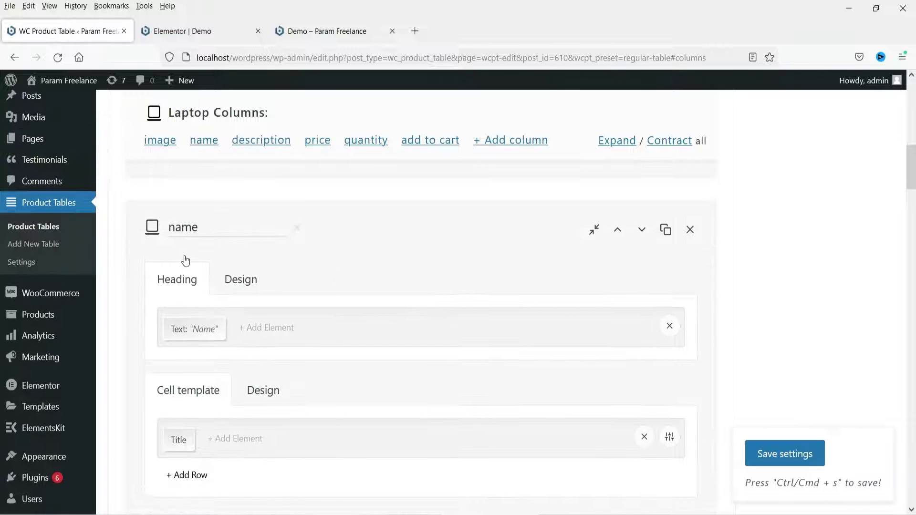
scroll(208, 267, down, 10)
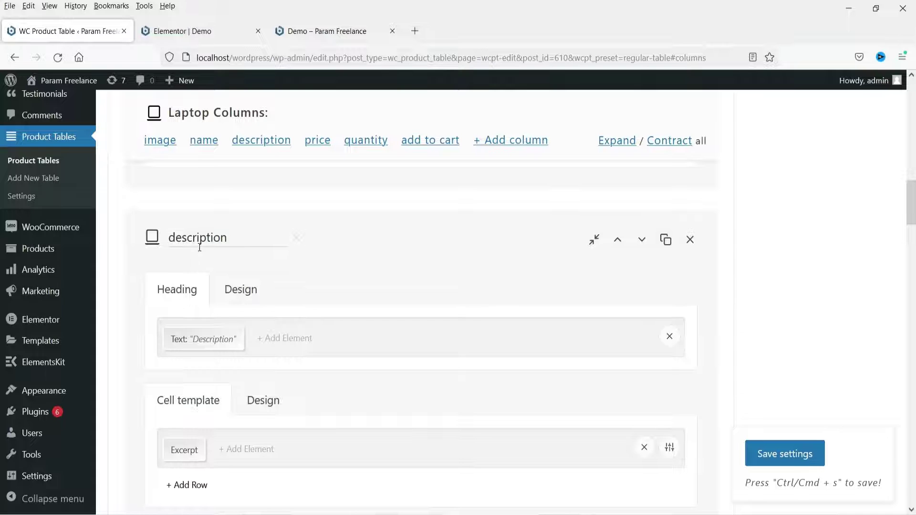
scroll(201, 250, down, 8)
scroll(274, 306, down, 10)
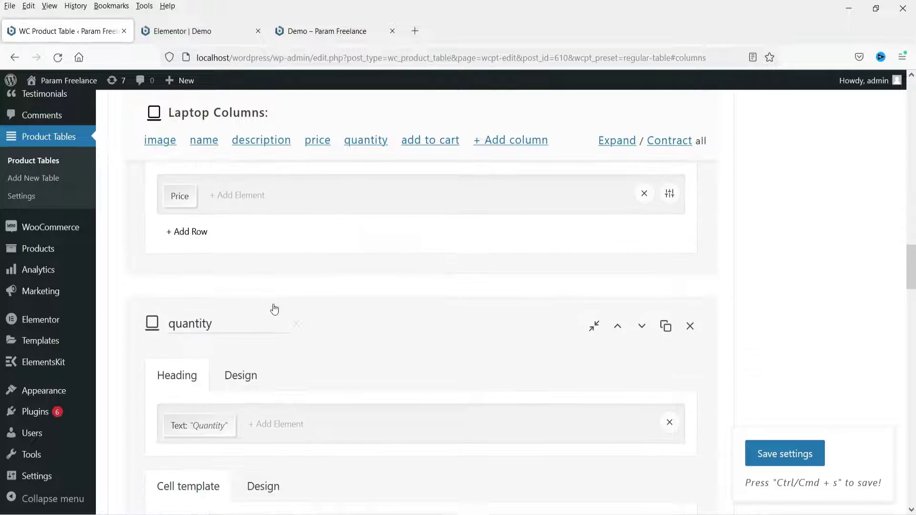
scroll(243, 318, down, 6)
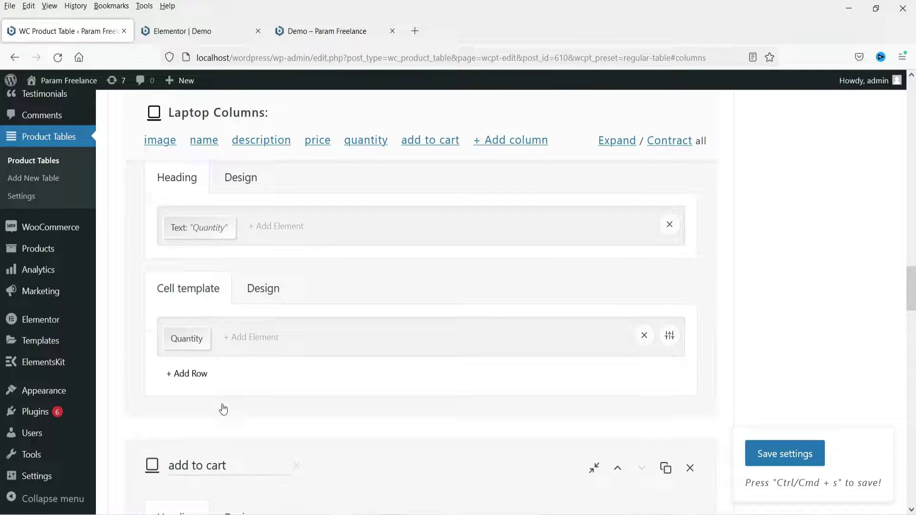
scroll(222, 406, down, 2)
scroll(272, 370, down, 4)
Return to the image column's heading and cell template settings and compare them with the Image column on the published Demo page.
scroll(272, 369, up, 20)
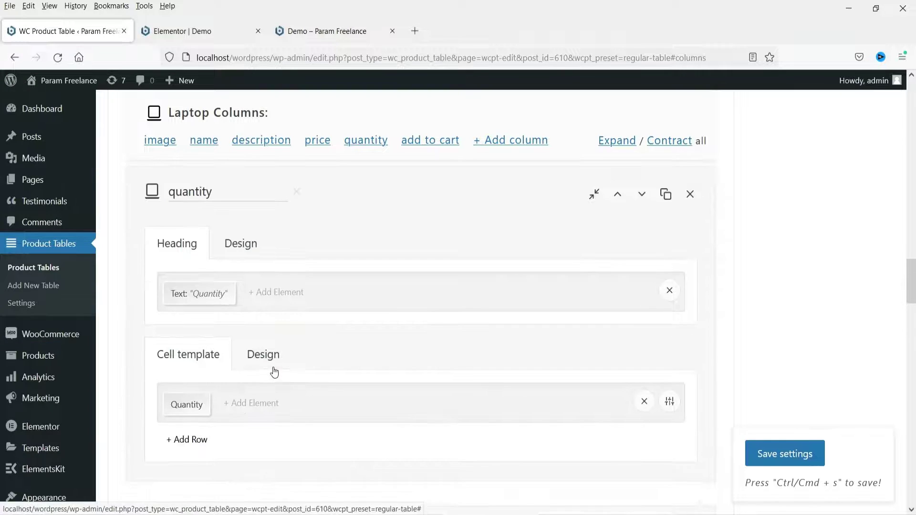
scroll(271, 369, up, 10)
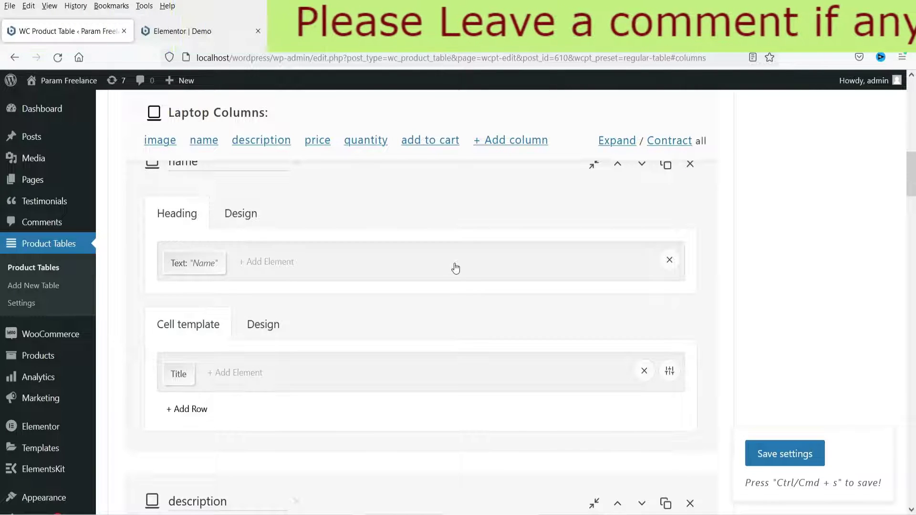
scroll(292, 306, up, 10)
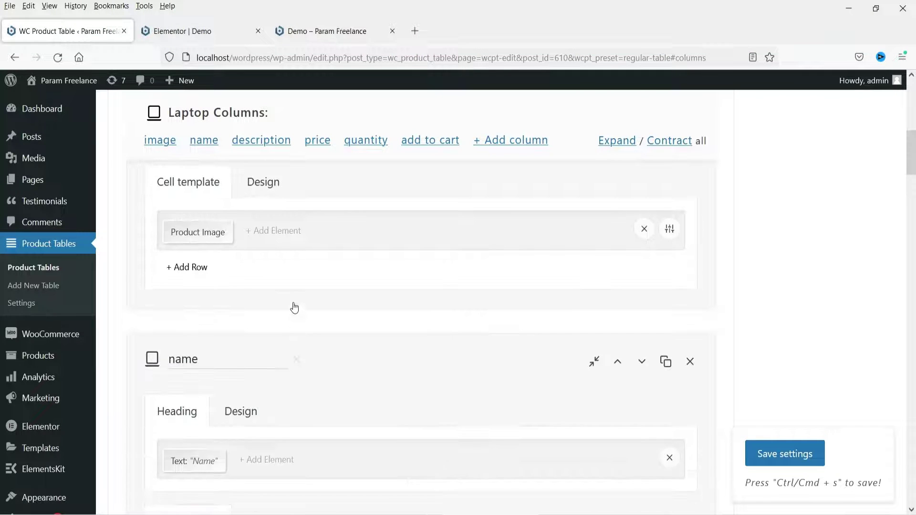
scroll(279, 270, down, 3)
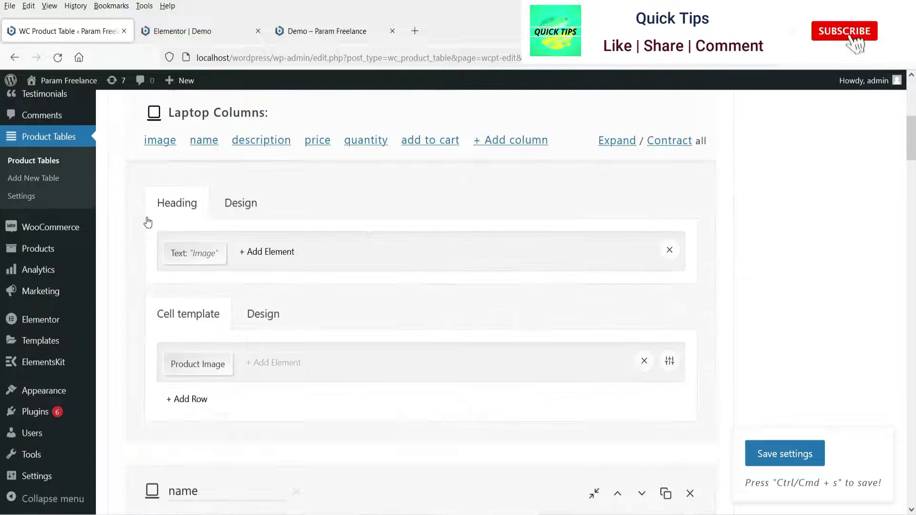
scroll(188, 243, up, 5)
scroll(186, 325, down, 4)
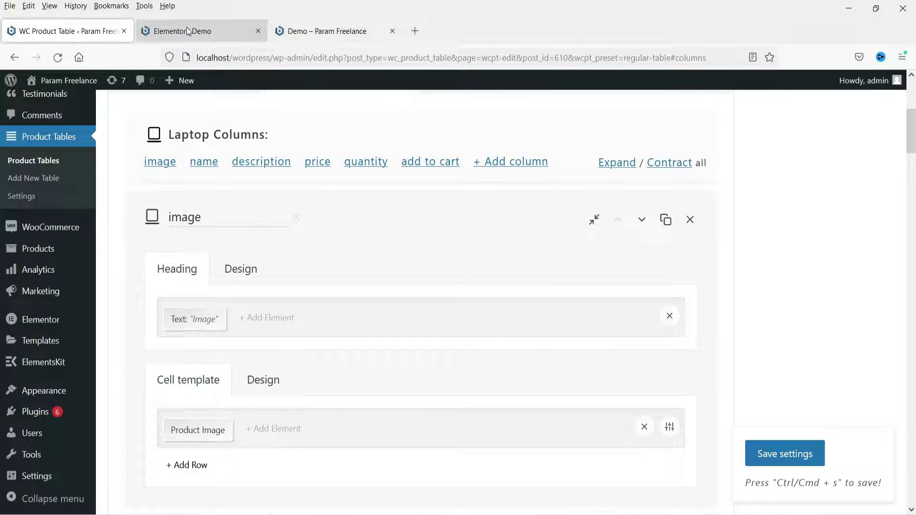
click(310, 35)
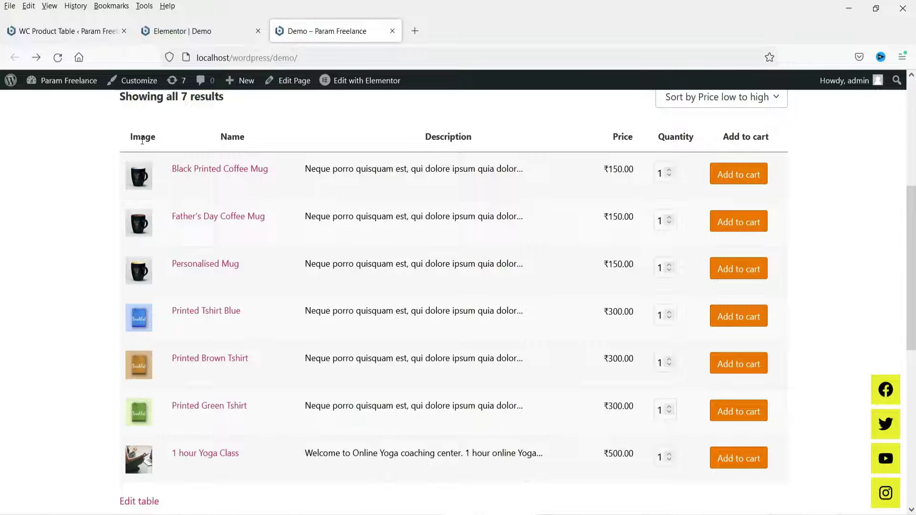
click(78, 33)
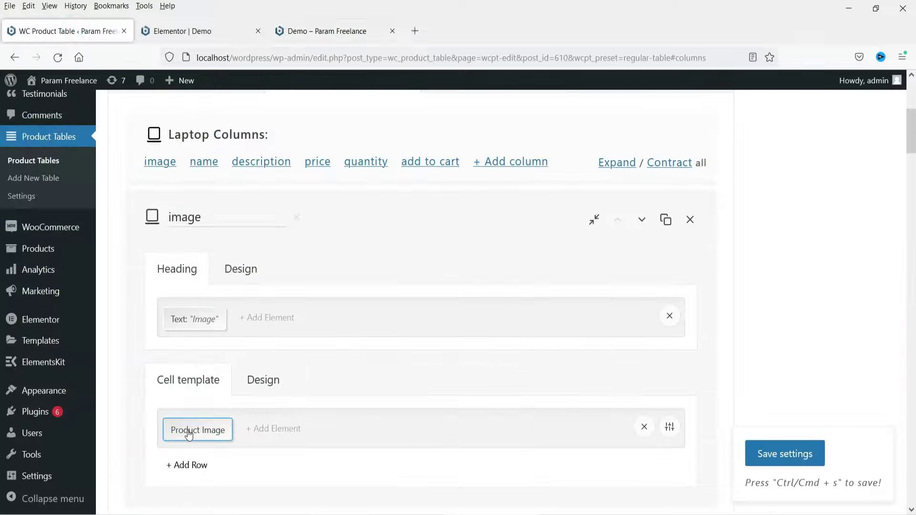
Add a second row holding a Title element linked to the product page in the image column's cell template.
click(307, 31)
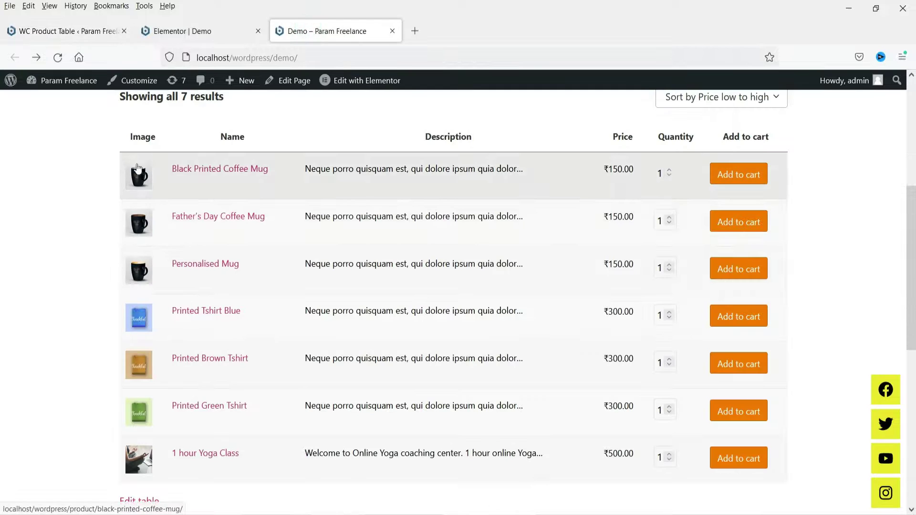
click(70, 31)
scroll(286, 358, down, 2)
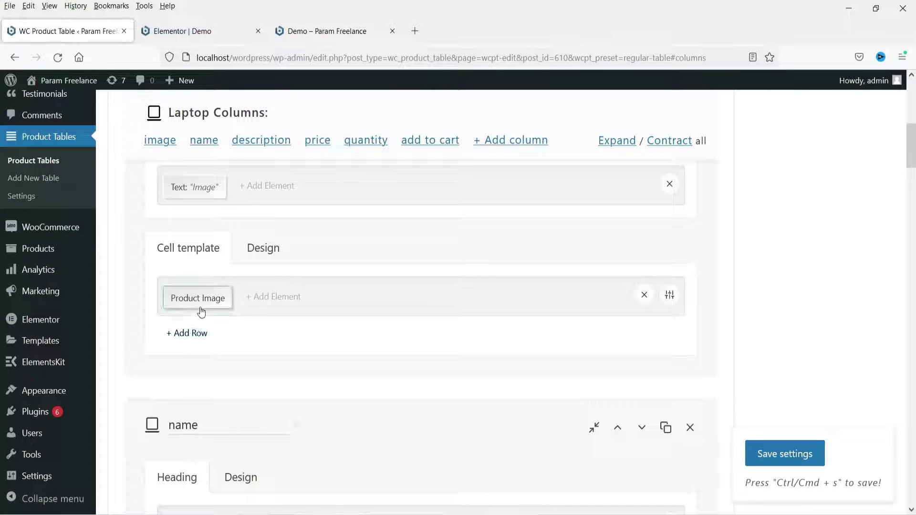
click(189, 334)
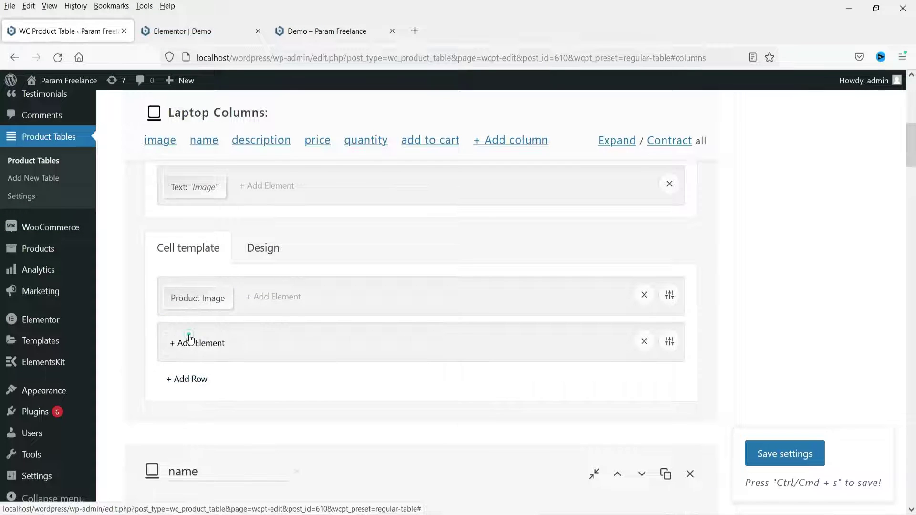
click(186, 344)
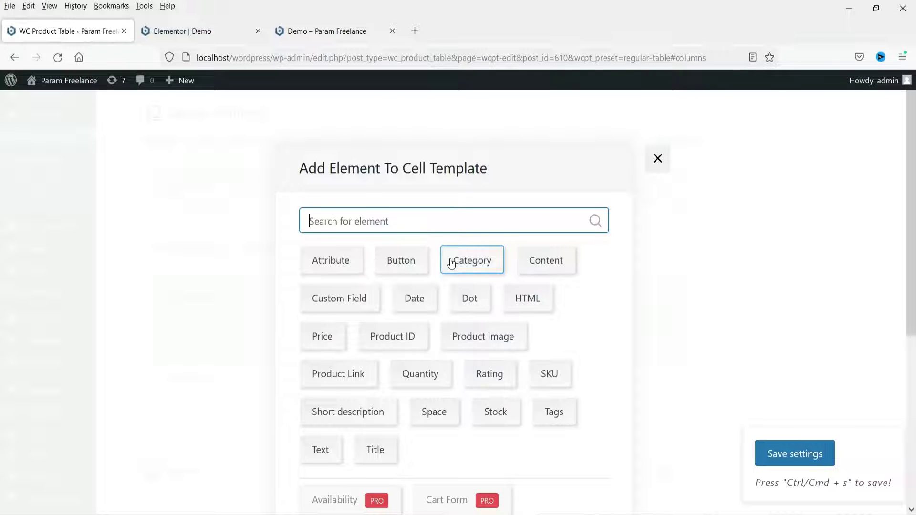
scroll(585, 316, down, 5)
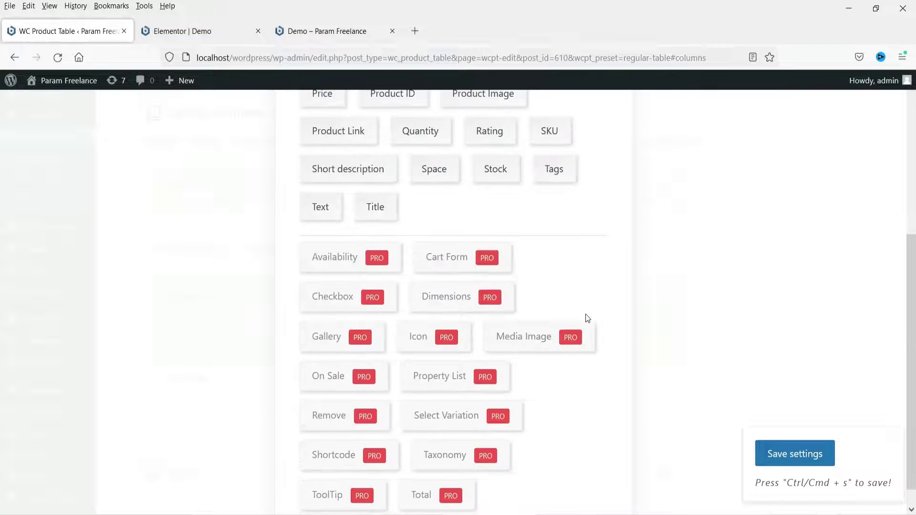
scroll(585, 318, up, 3)
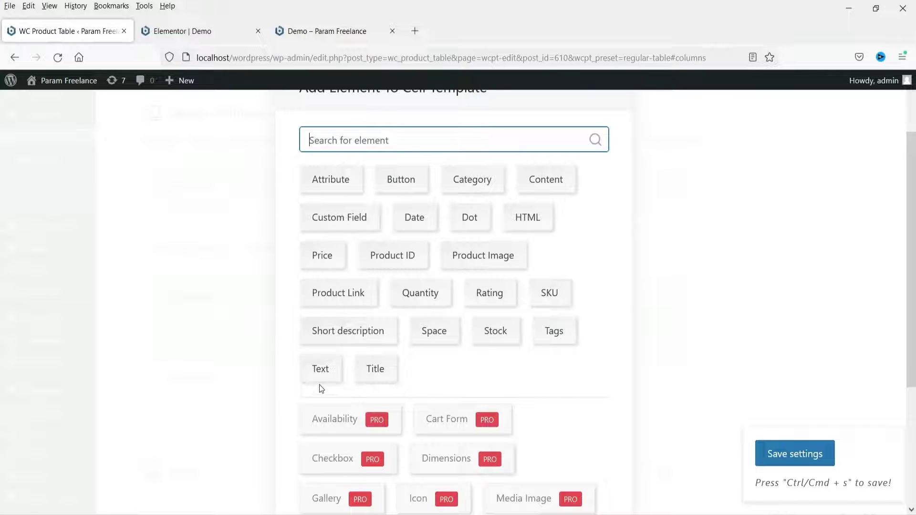
click(374, 375)
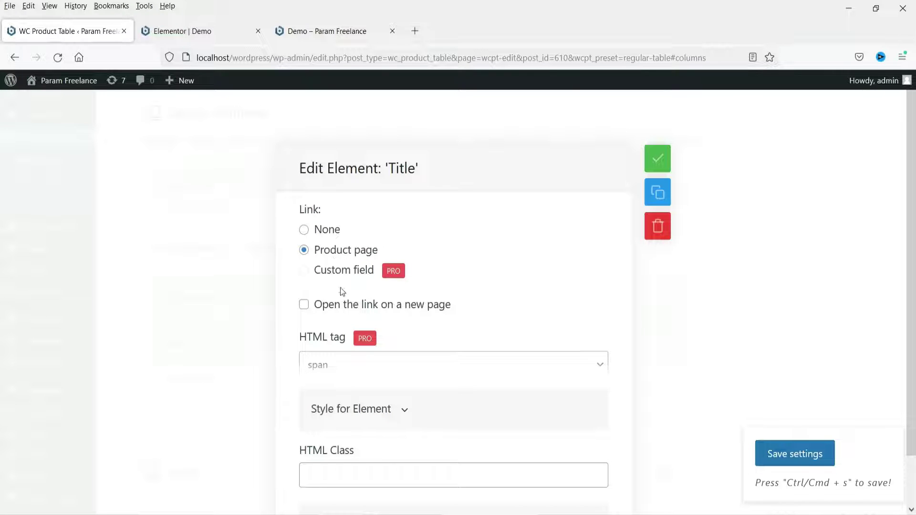
click(669, 166)
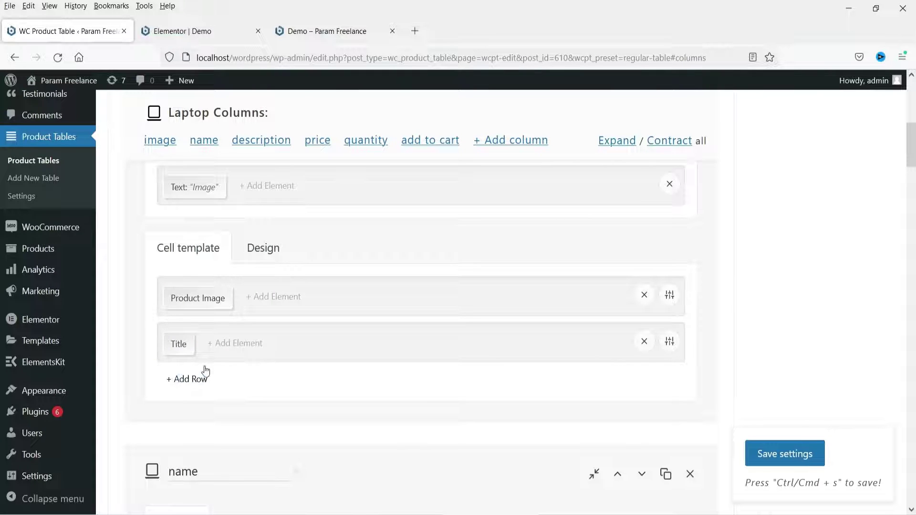
Save the table settings and reload the Demo page to check the Image column.
click(773, 455)
click(313, 31)
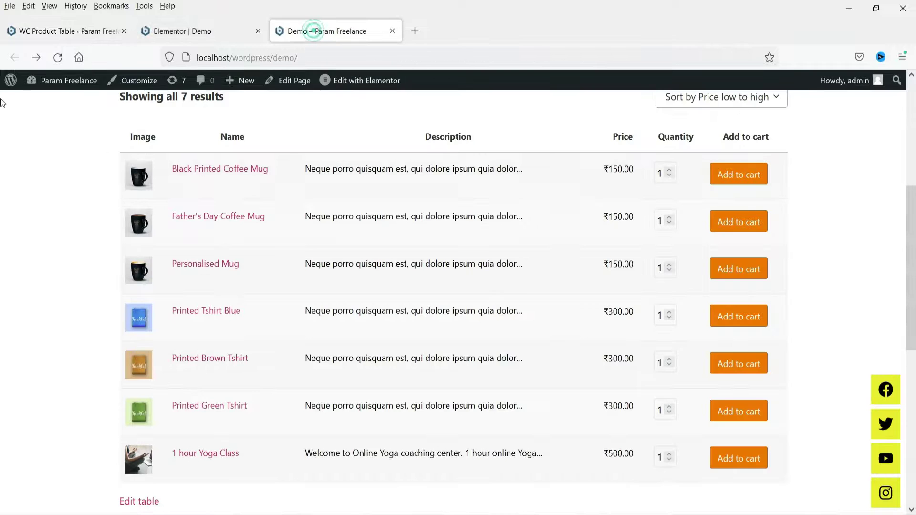
click(58, 57)
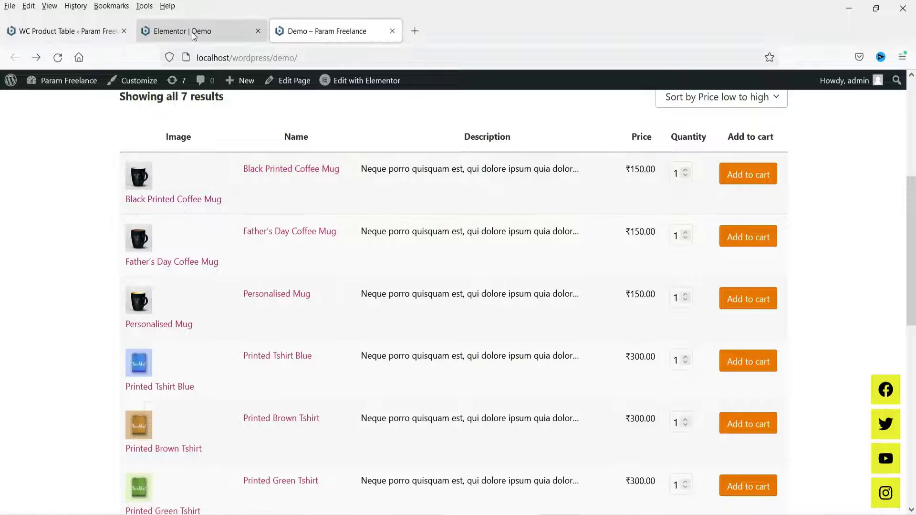
Remove the Title row from the image column's cell template, save the settings and reload the Demo page.
click(40, 27)
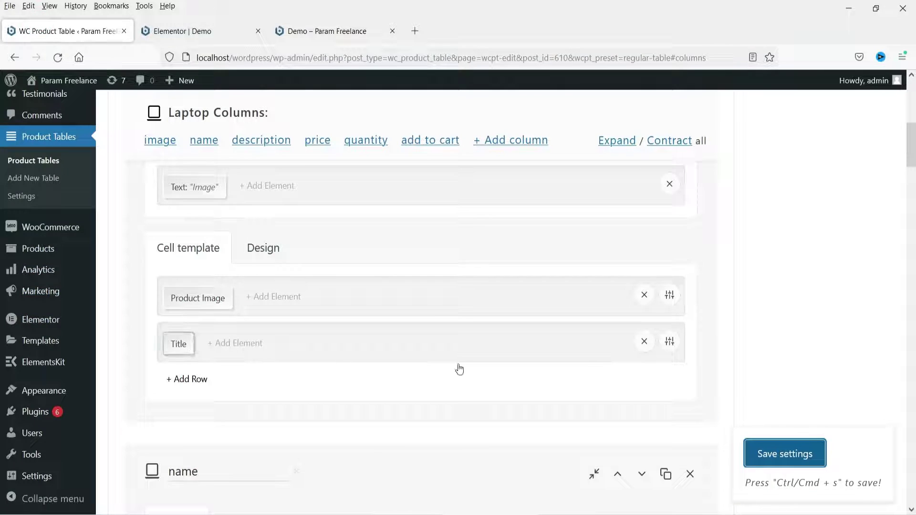
click(644, 342)
click(643, 342)
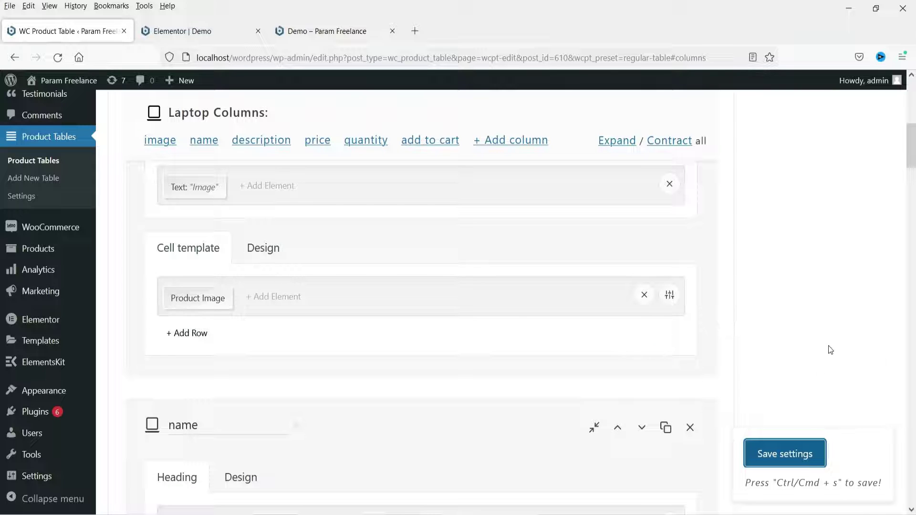
click(794, 455)
click(310, 27)
click(57, 57)
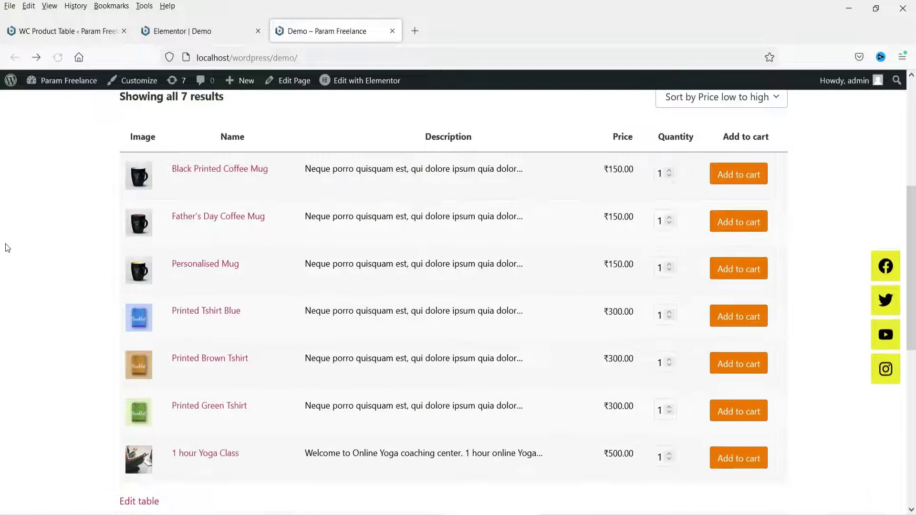
Review the table's laptop navigation settings and compare their header elements with the result count and sort options on the Demo page.
click(71, 31)
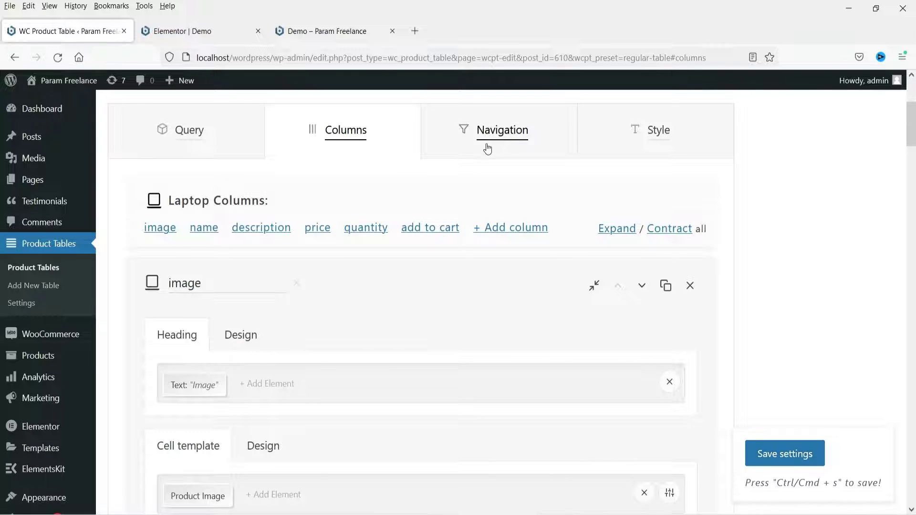
click(487, 149)
scroll(273, 250, down, 4)
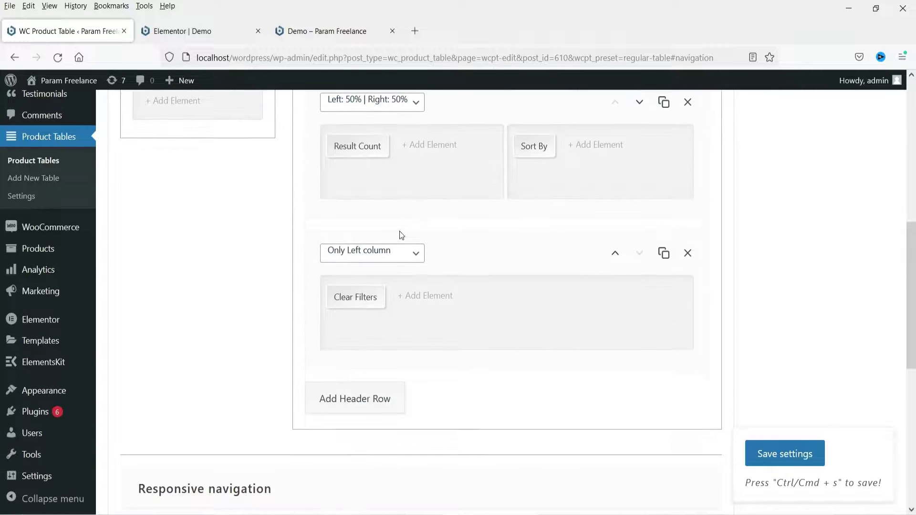
scroll(372, 221, down, 2)
scroll(368, 221, up, 6)
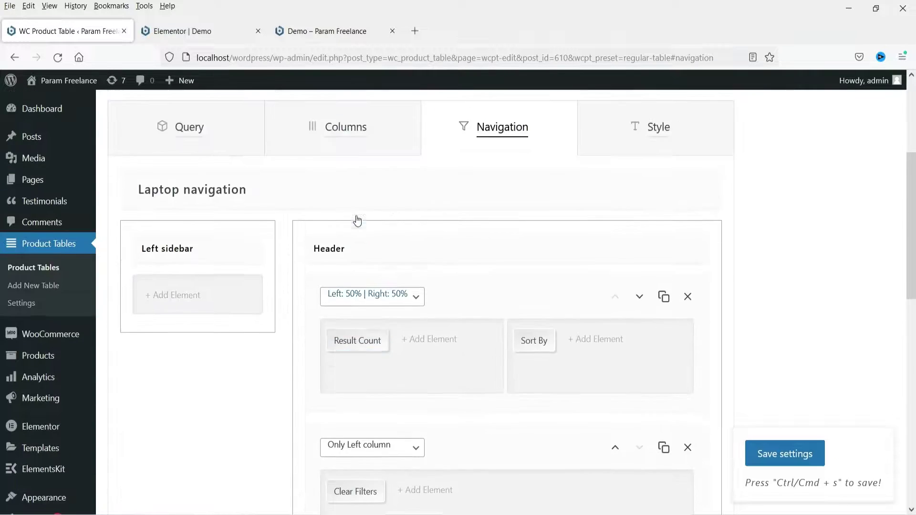
click(329, 31)
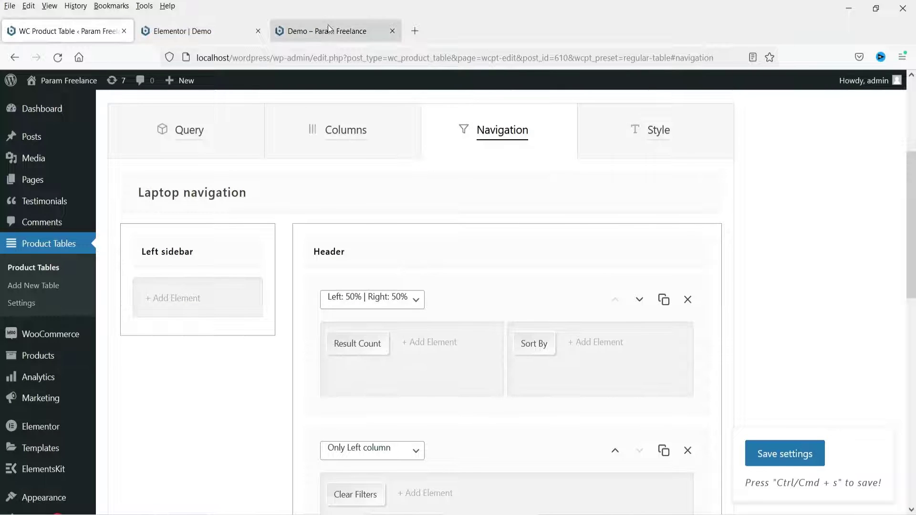
scroll(808, 166, up, 4)
click(760, 294)
click(711, 301)
click(67, 31)
scroll(714, 294, down, 3)
scroll(885, 218, up, 3)
Look through the table's custom CSS and Laptop Style sections and compare them with the published Demo table.
click(681, 132)
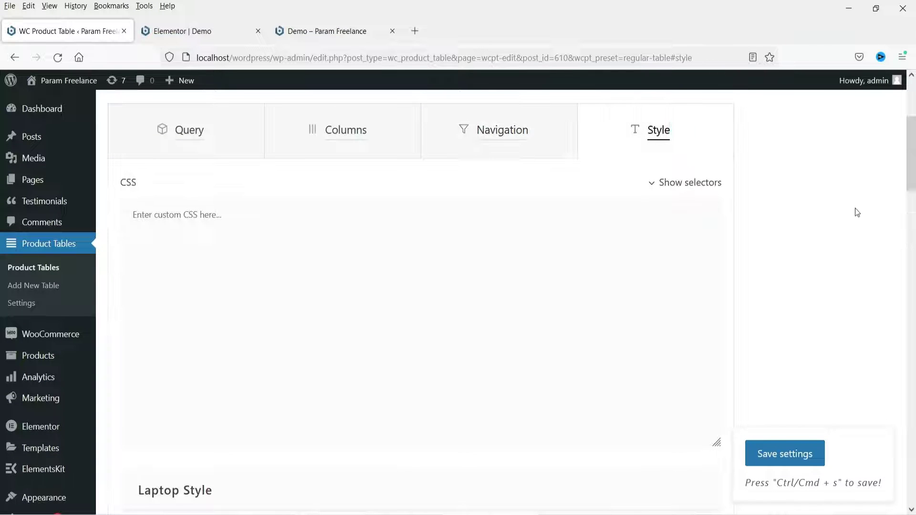
scroll(775, 207, down, 7)
scroll(286, 244, up, 4)
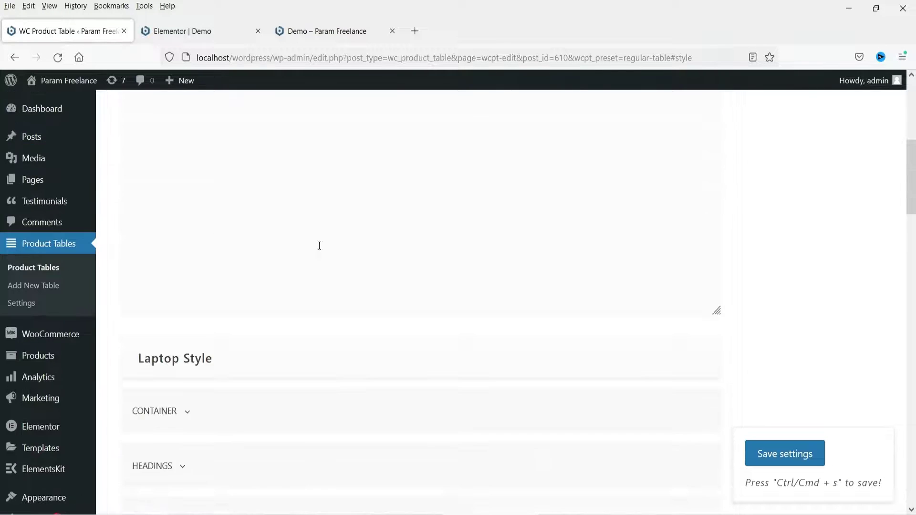
scroll(322, 251, up, 3)
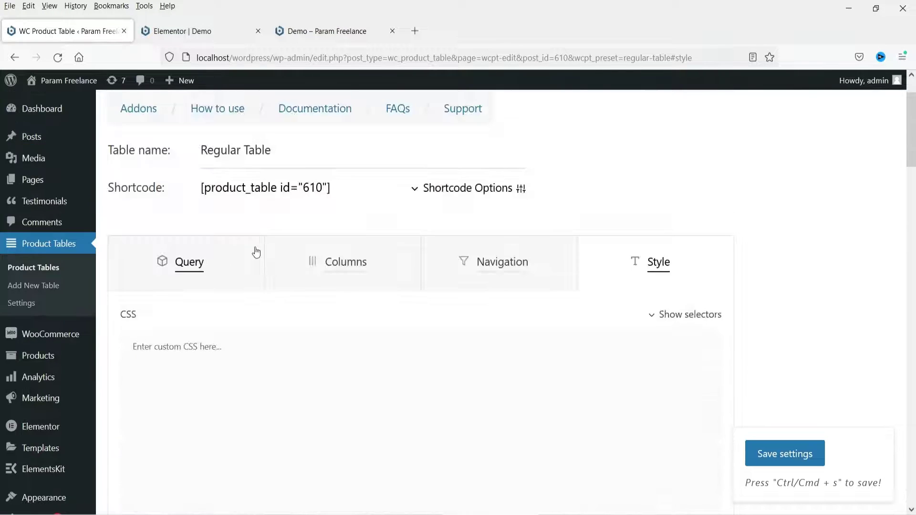
click(330, 34)
scroll(290, 276, down, 3)
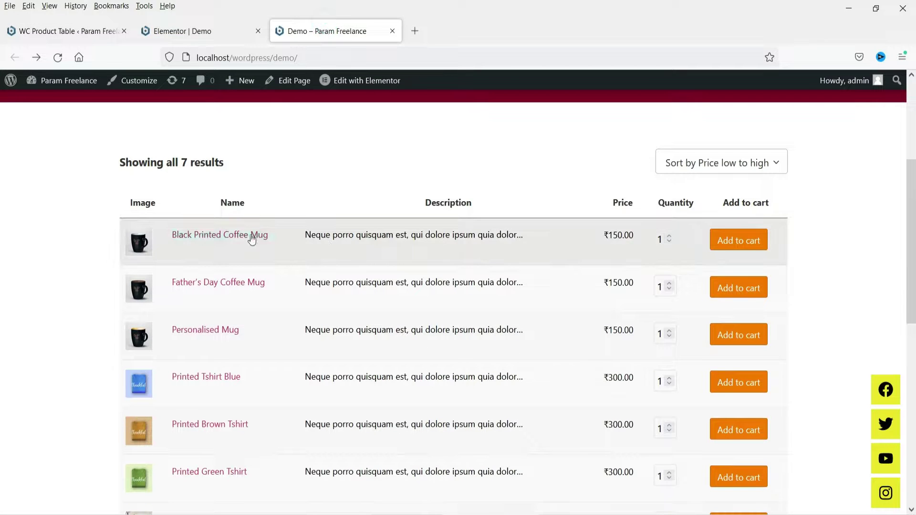
Set the laptop container style's background color to rgb(239, 239, 212).
click(48, 31)
scroll(484, 184, down, 4)
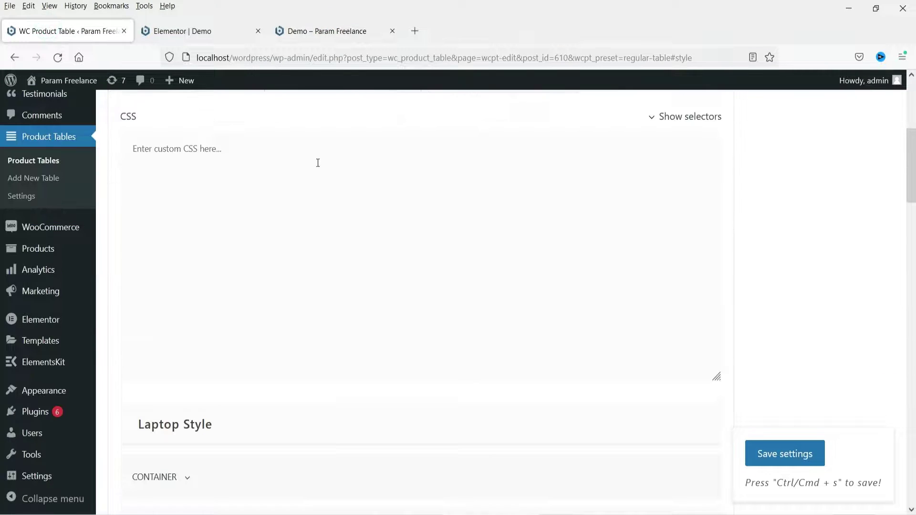
scroll(318, 162, down, 5)
click(187, 223)
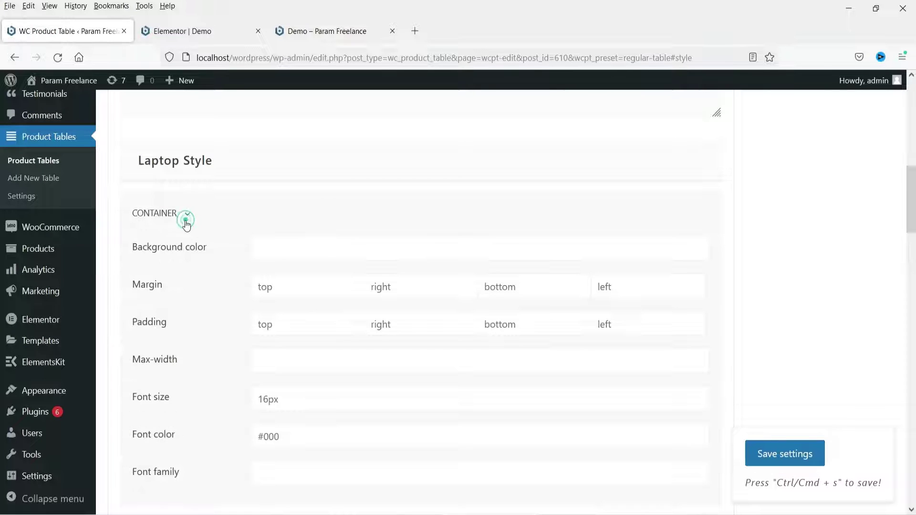
scroll(208, 242, down, 3)
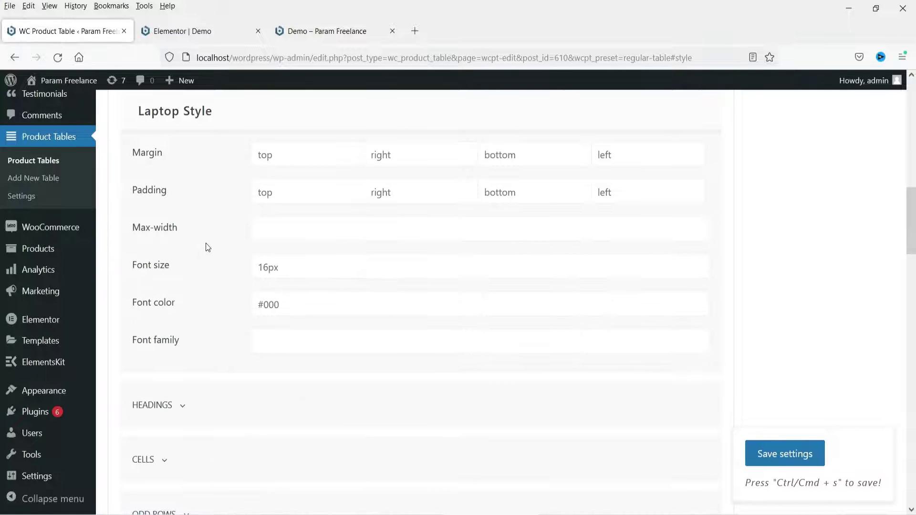
scroll(193, 243, up, 3)
click(269, 252)
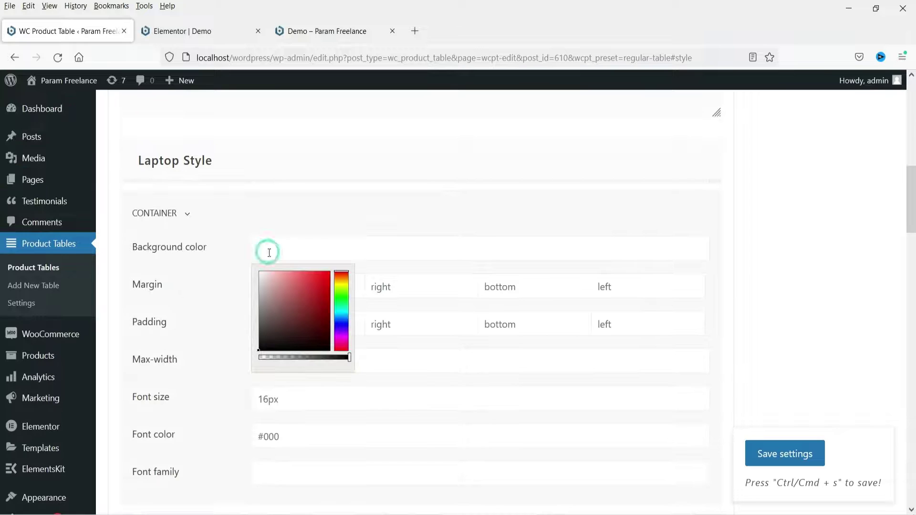
click(340, 286)
mouse_move(265, 280)
mouse_down()
mouse_move(261, 270)
mouse_move(268, 279)
mouse_up()
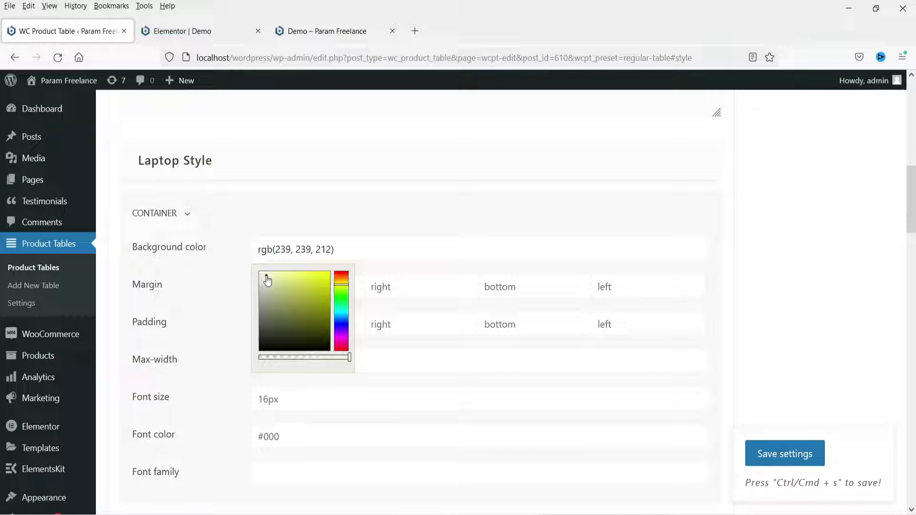
click(222, 271)
Review the remaining container options and the headings style options, comparing them with the column headings on the Demo page.
scroll(335, 259, down, 1)
scroll(286, 248, down, 5)
scroll(192, 229, up, 3)
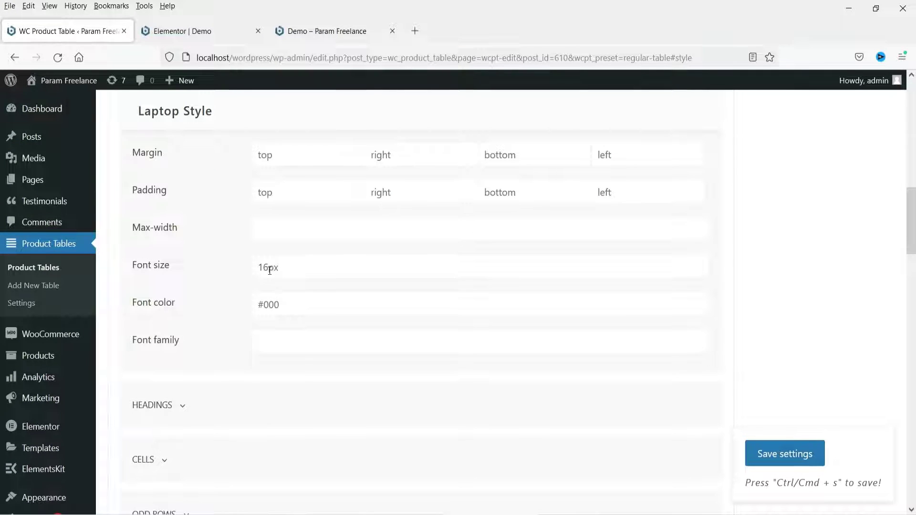
click(180, 407)
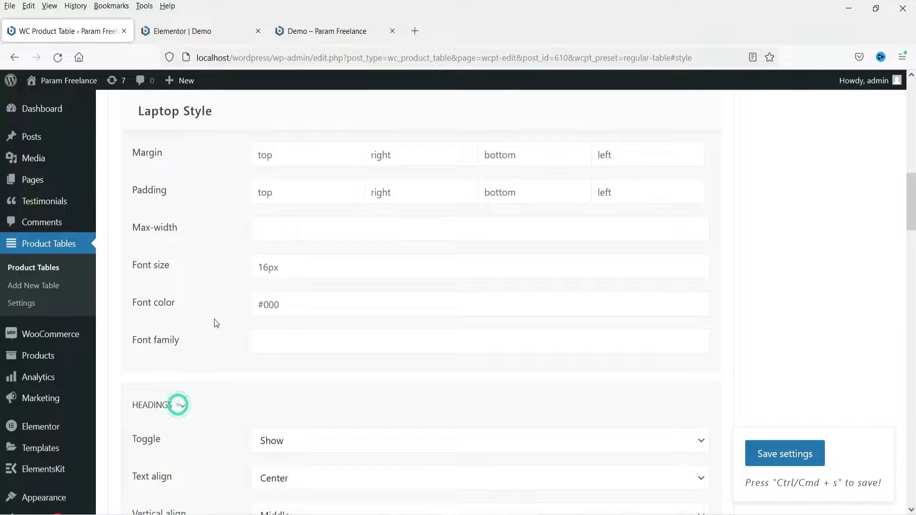
scroll(212, 316, down, 4)
click(347, 28)
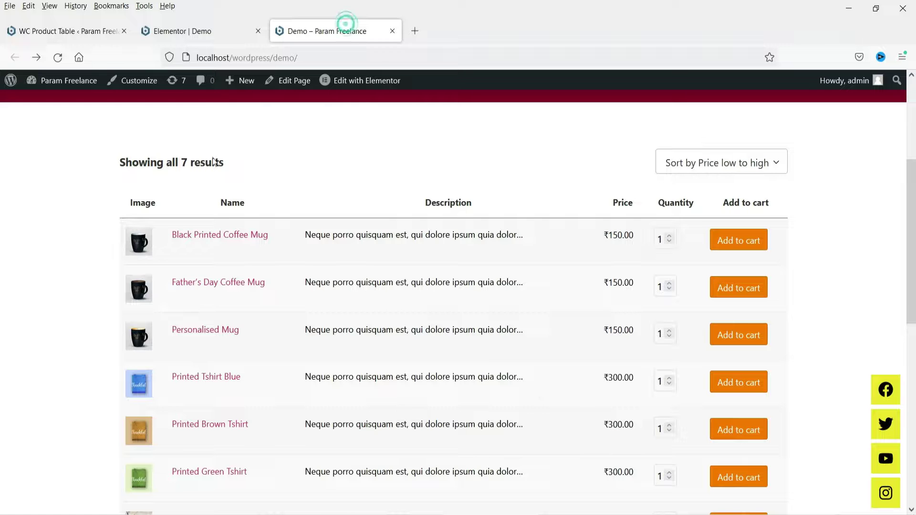
click(71, 31)
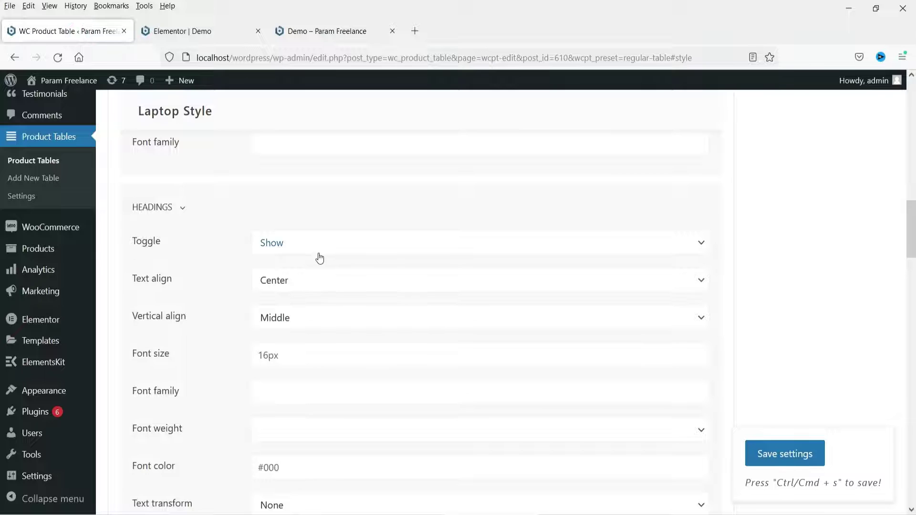
Check the headings' toggle option, keeping it on Show, and set the headings' font size to 18.
scroll(285, 234, down, 2)
click(318, 187)
click(317, 186)
click(316, 186)
click(317, 186)
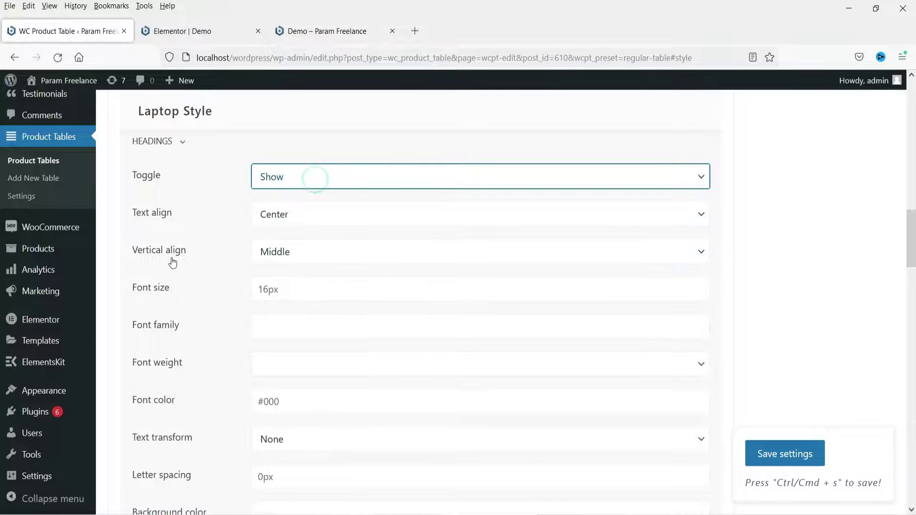
click(261, 290)
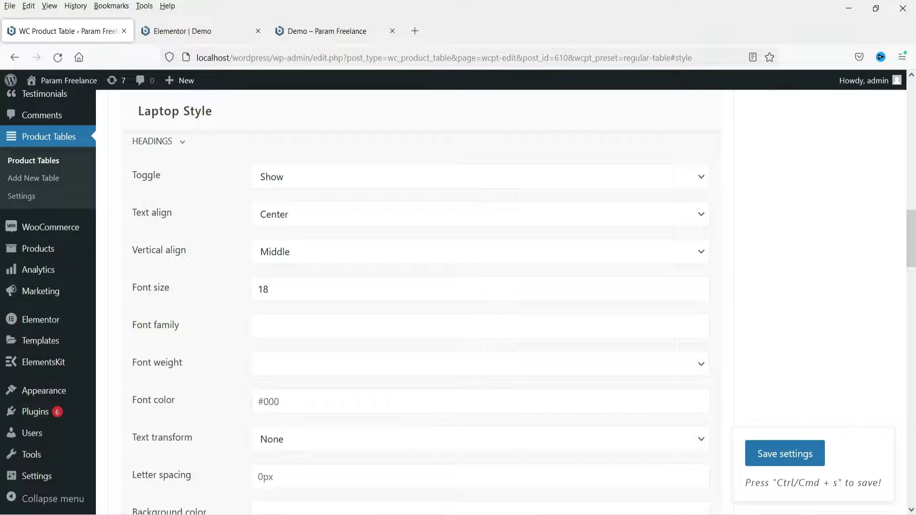
Set the headings' font color to the dark red rgb(126, 11, 11).
scroll(207, 304, down, 4)
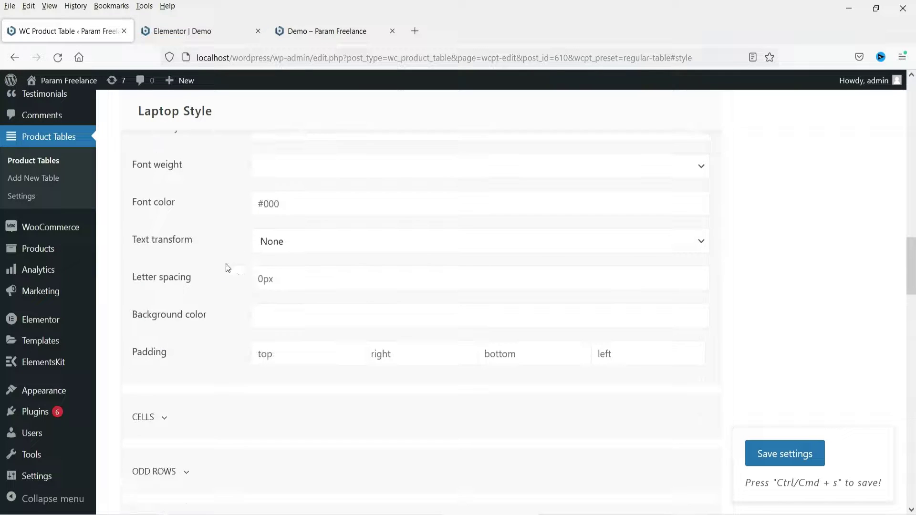
click(271, 206)
click(323, 266)
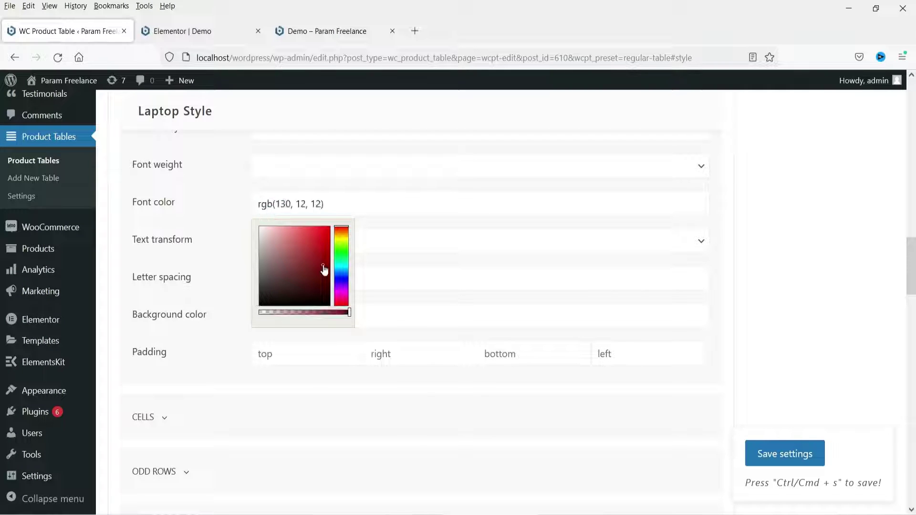
click(322, 266)
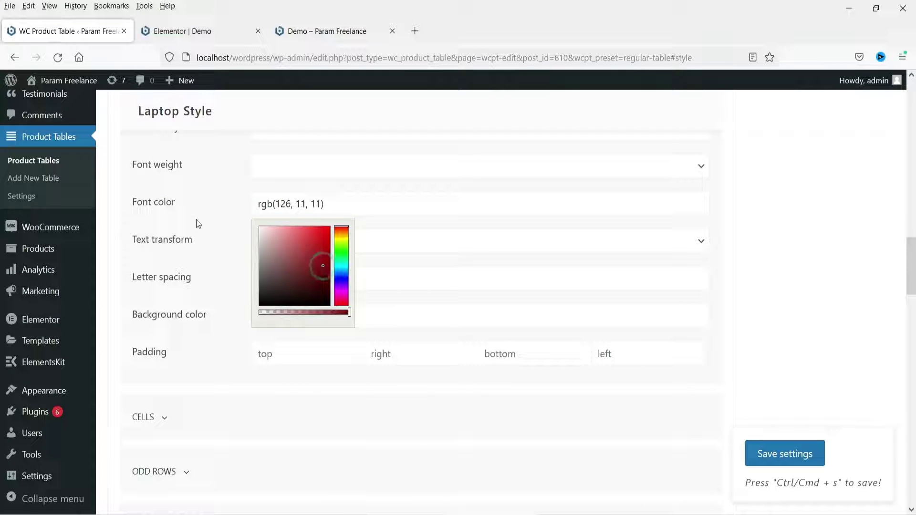
Set the headings' font color to the dark blue rgb(19, 10, 120) and save the settings.
click(344, 281)
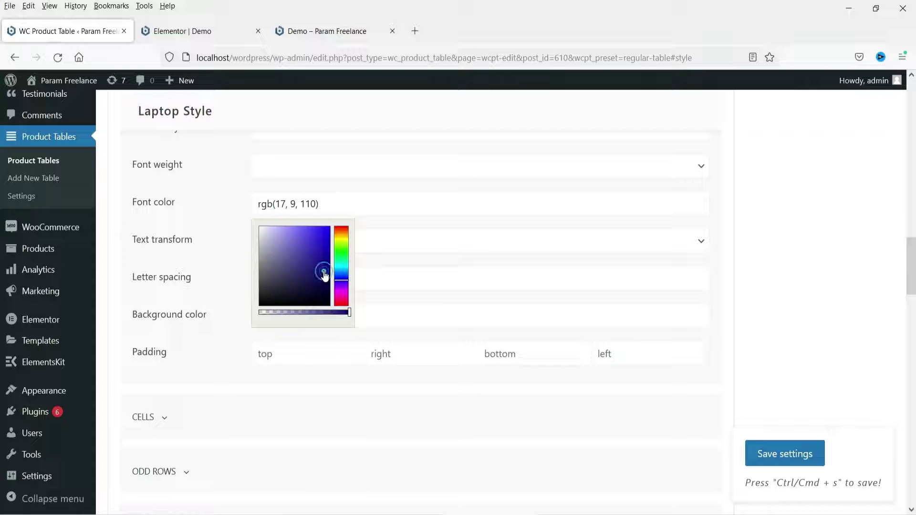
click(323, 270)
click(217, 238)
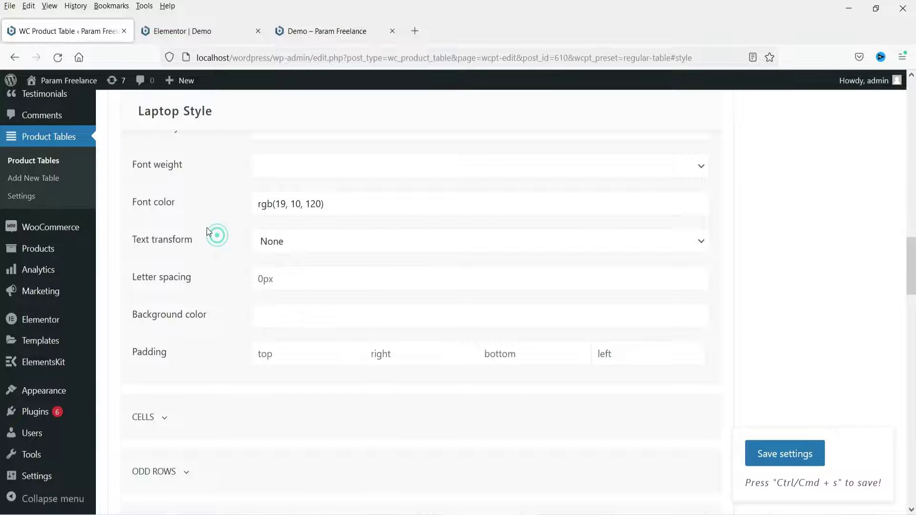
scroll(208, 229, up, 3)
scroll(253, 238, down, 2)
click(763, 453)
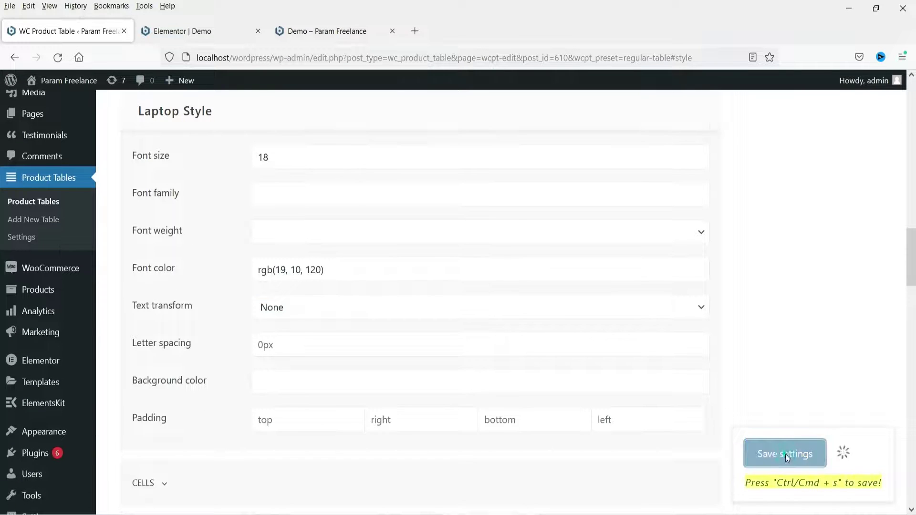
Reload the Demo page and check the product table's container background and heading styling.
click(336, 34)
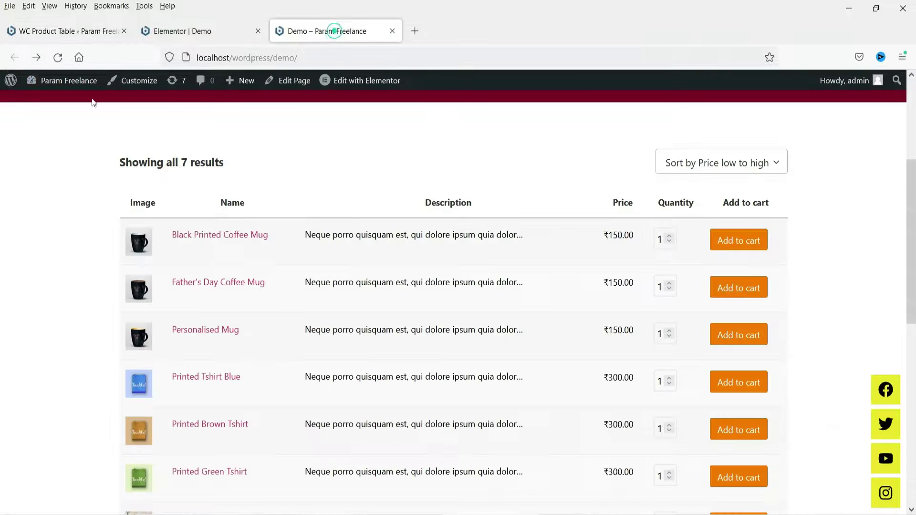
click(59, 57)
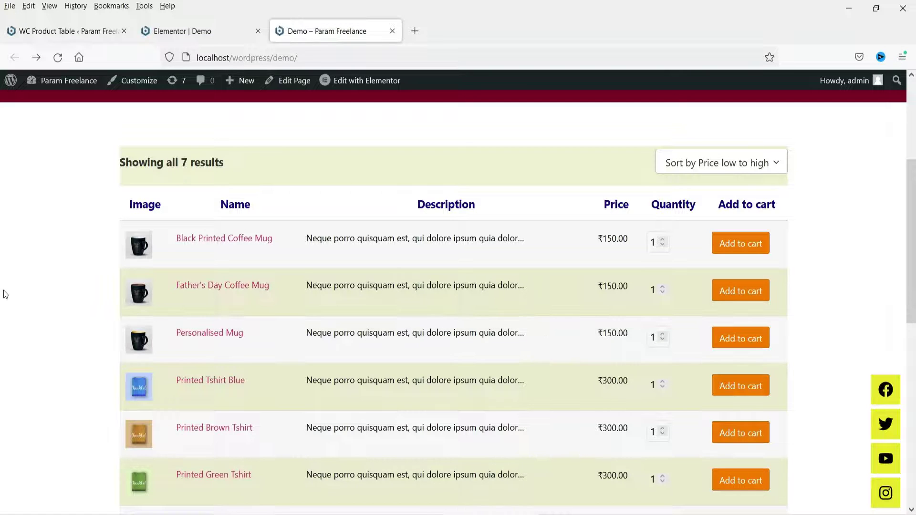
scroll(3, 293, down, 4)
scroll(3, 293, up, 3)
Set the laptop style's cell background color to the pale cyan rgb(212, 245, 248) and save the settings.
click(64, 31)
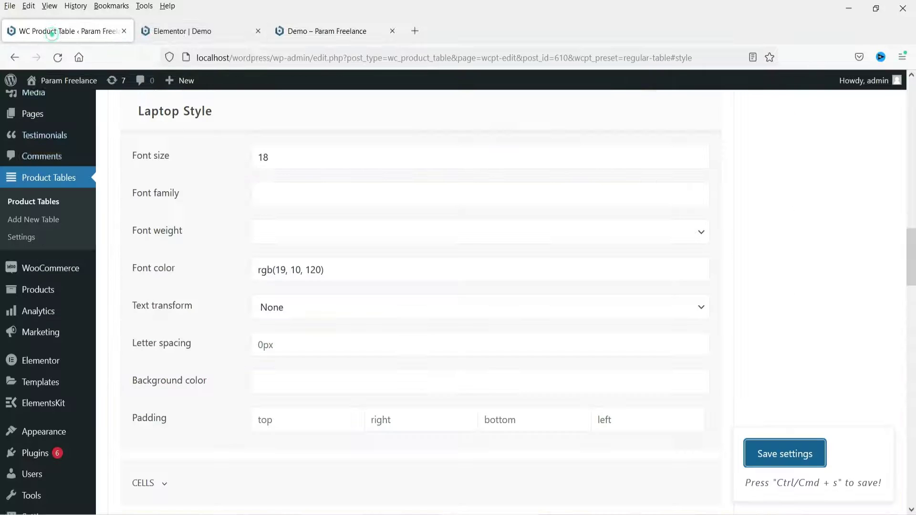
scroll(198, 283, down, 4)
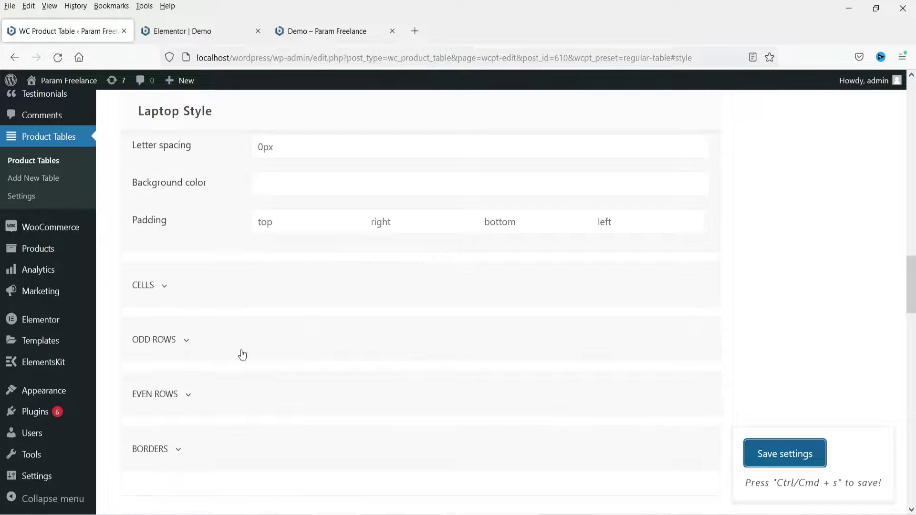
click(180, 286)
scroll(198, 281, down, 3)
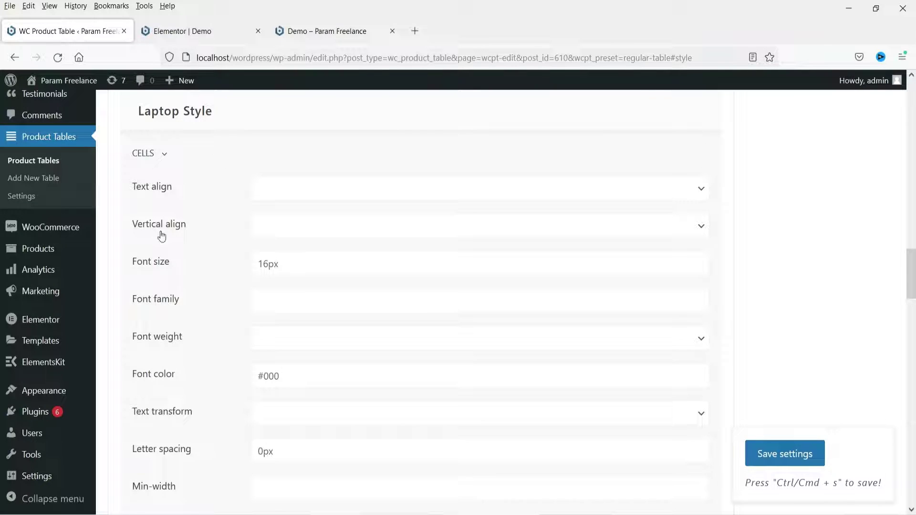
scroll(128, 284, down, 3)
scroll(238, 310, down, 3)
click(296, 233)
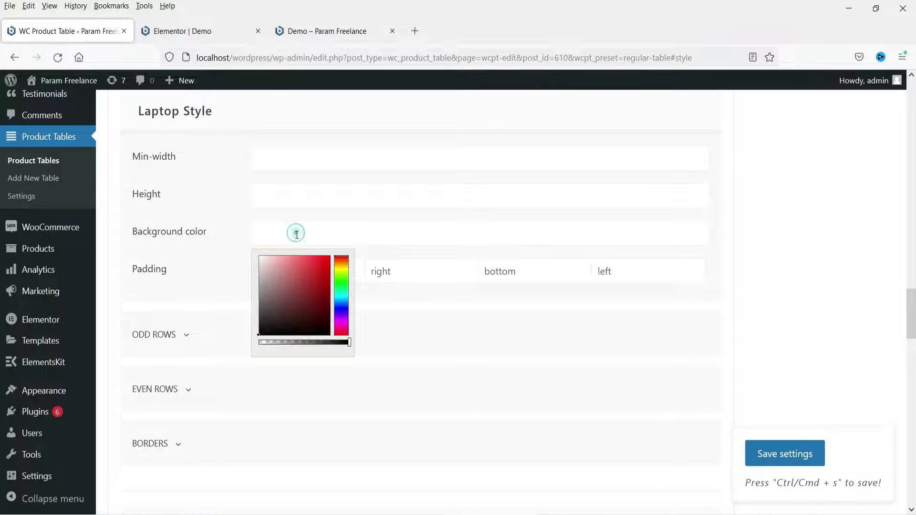
click(343, 297)
click(270, 259)
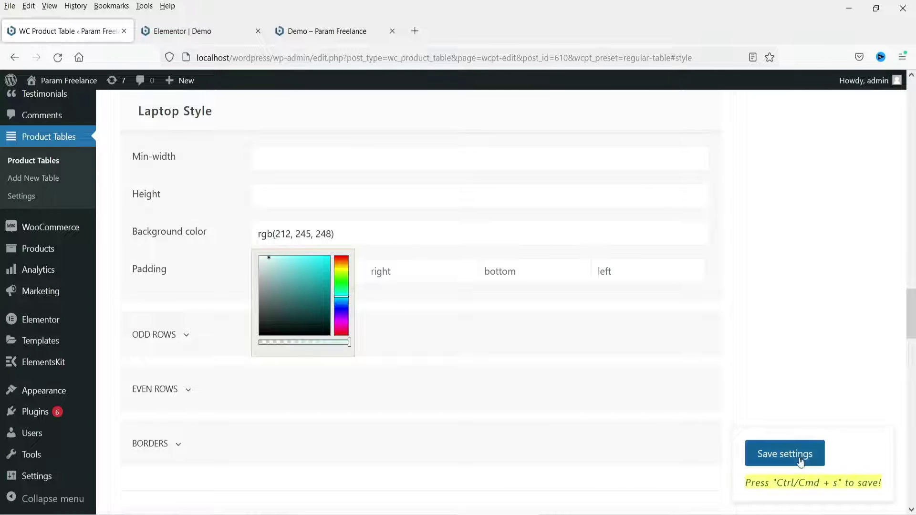
key(ctrl+s)
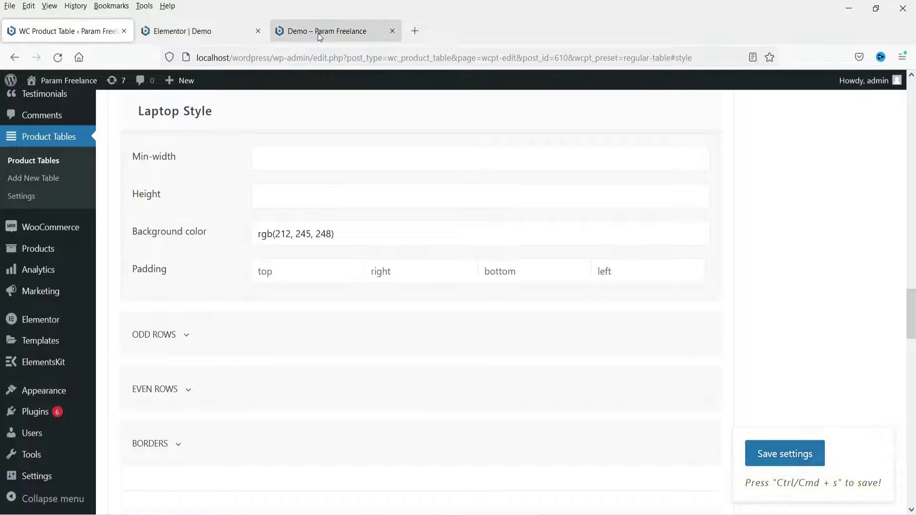
Reload the Demo page and check the background color of the product table's cells.
click(317, 33)
click(57, 57)
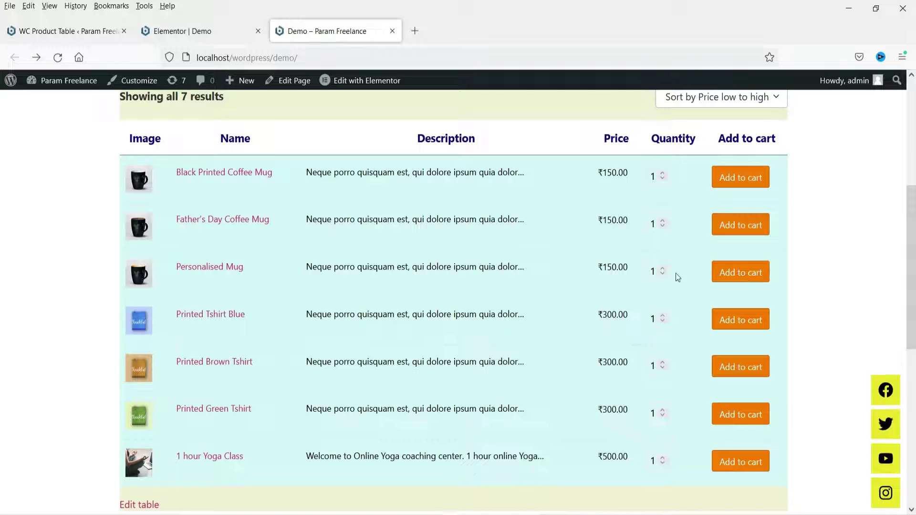
scroll(161, 243, down, 4)
scroll(374, 238, up, 4)
Set the odd rows' background color to the light pink rgb(249, 224, 224) in the laptop style.
click(77, 31)
scroll(239, 316, up, 6)
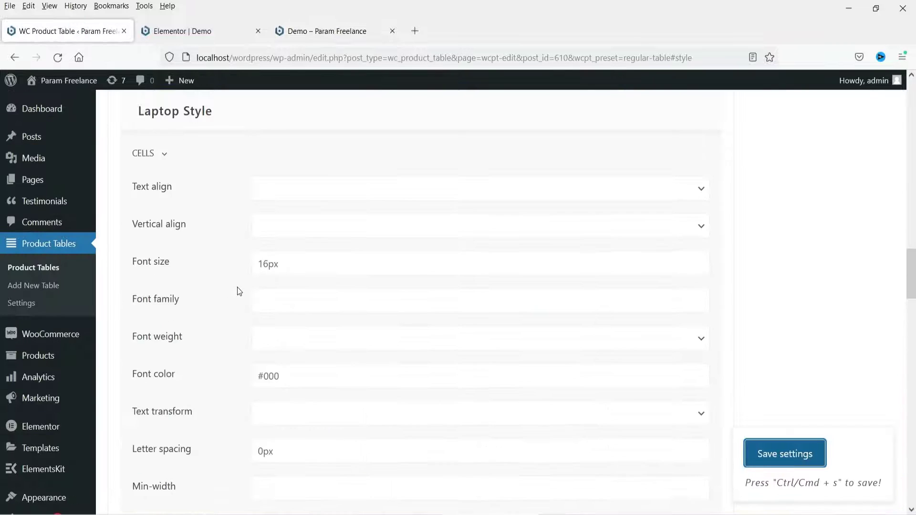
scroll(233, 273, down, 8)
click(197, 274)
scroll(248, 259, down, 3)
click(281, 173)
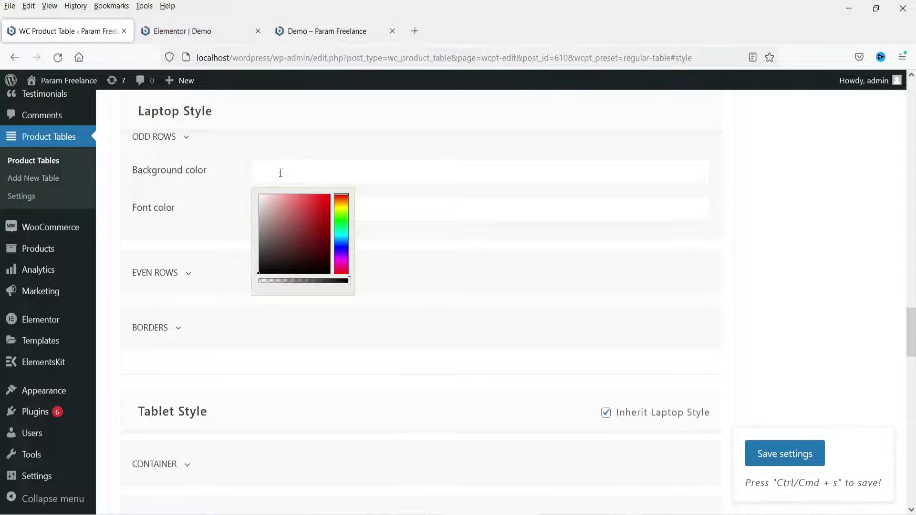
click(265, 195)
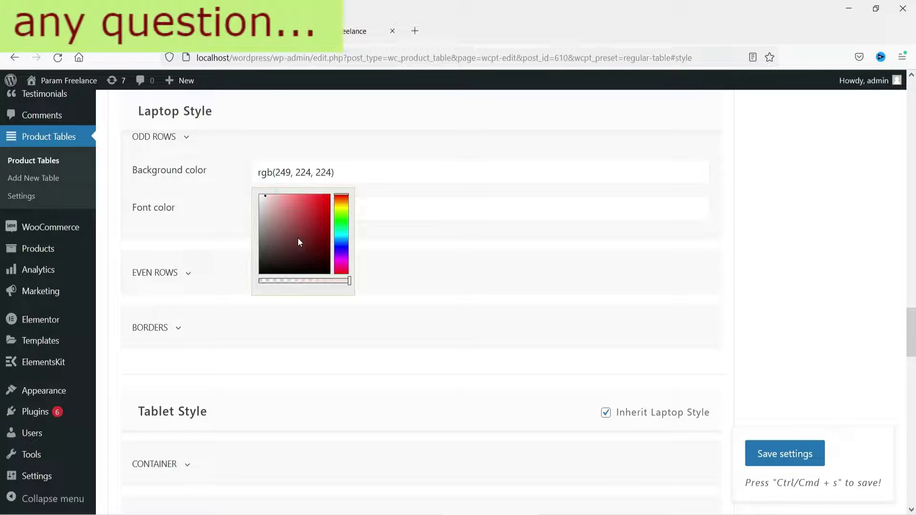
click(204, 221)
Set the even rows' background color to the light purple rgb(246, 228, 253) in the laptop style.
click(190, 275)
click(276, 306)
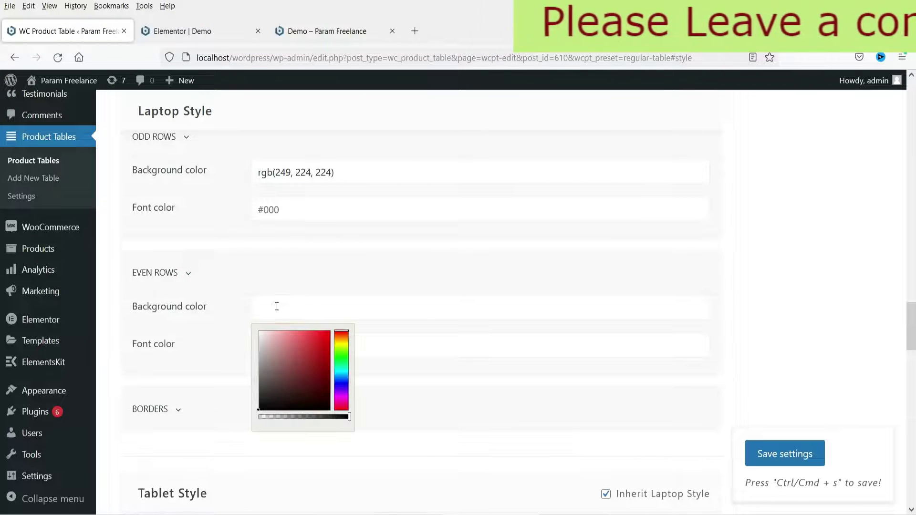
click(341, 393)
click(266, 334)
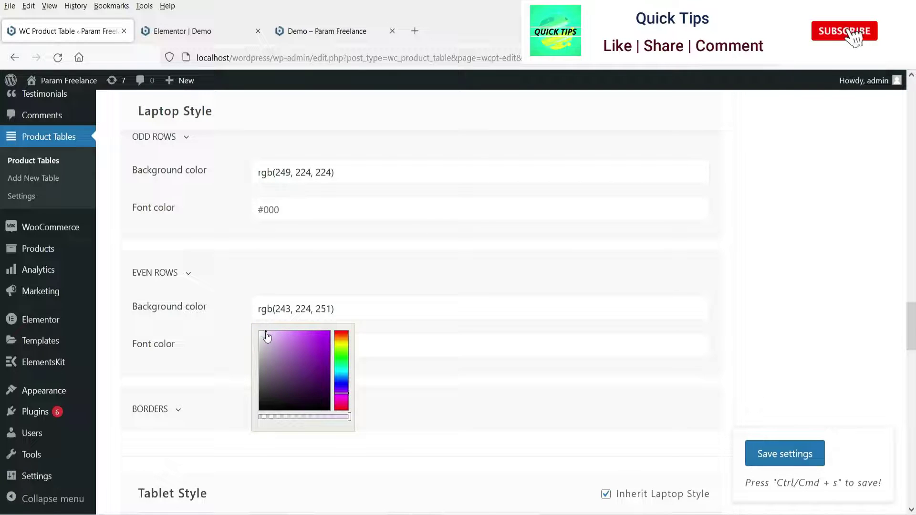
click(264, 333)
Set the color of the border between rows to rgb(36, 8, 8) and save the settings.
click(190, 408)
scroll(279, 322, down, 1)
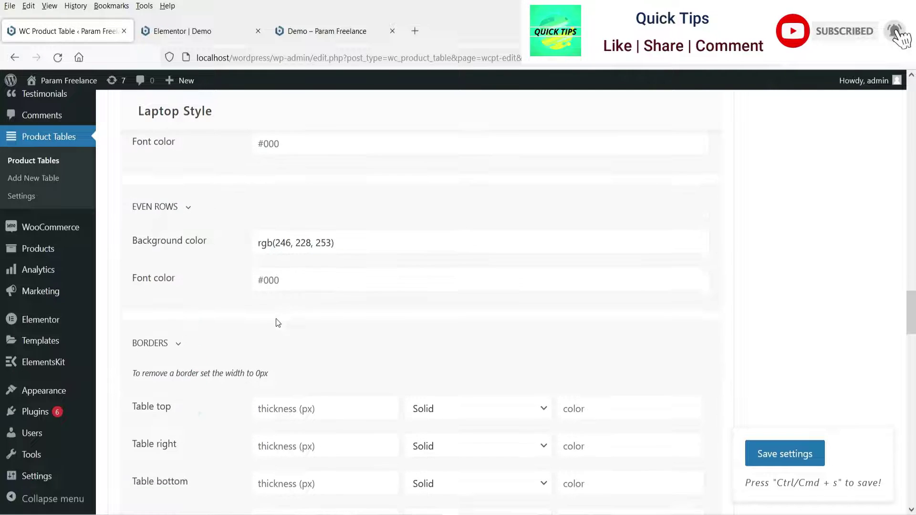
scroll(278, 323, down, 4)
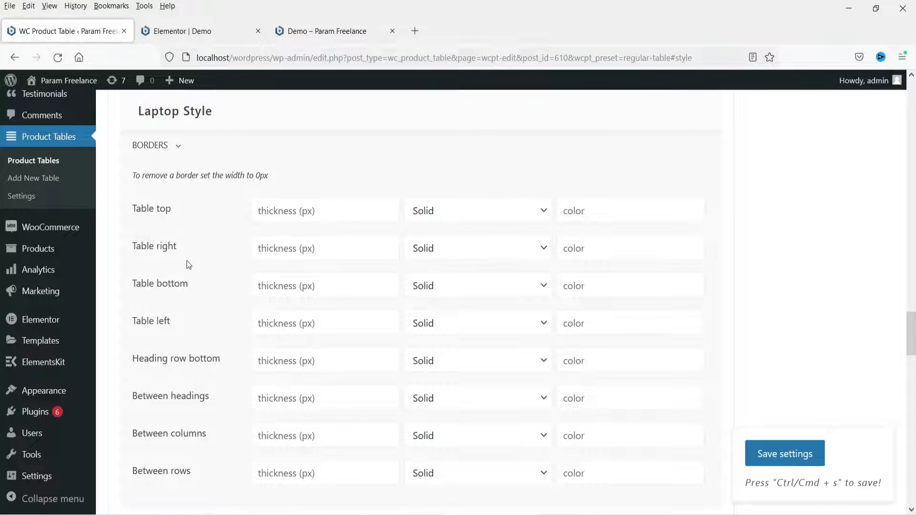
scroll(185, 237, down, 3)
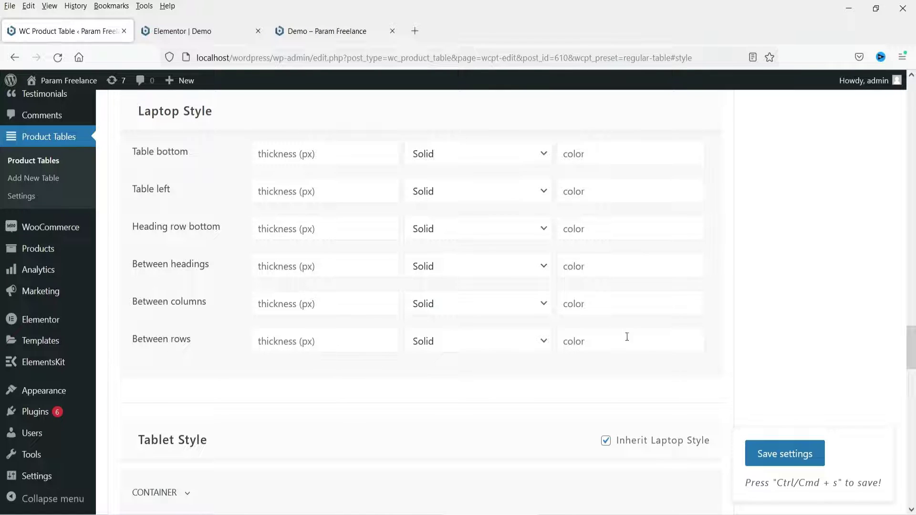
click(586, 347)
click(625, 422)
click(619, 431)
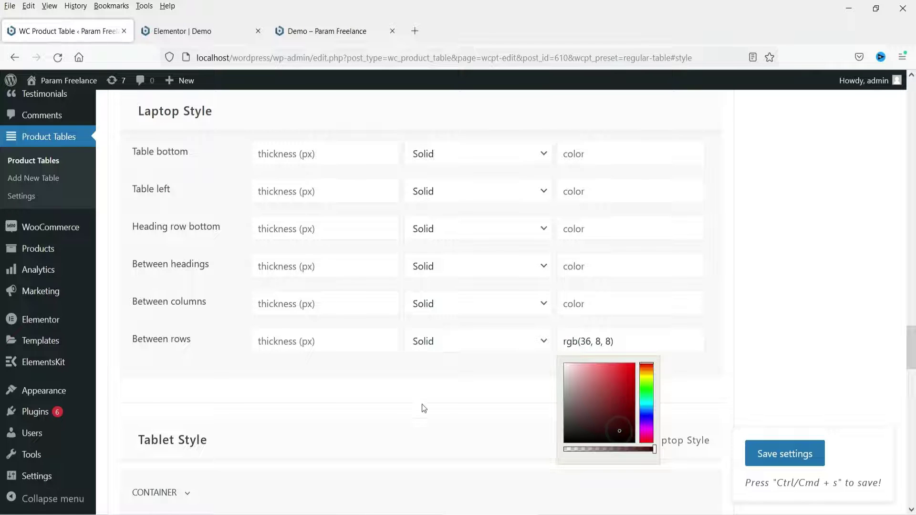
click(777, 453)
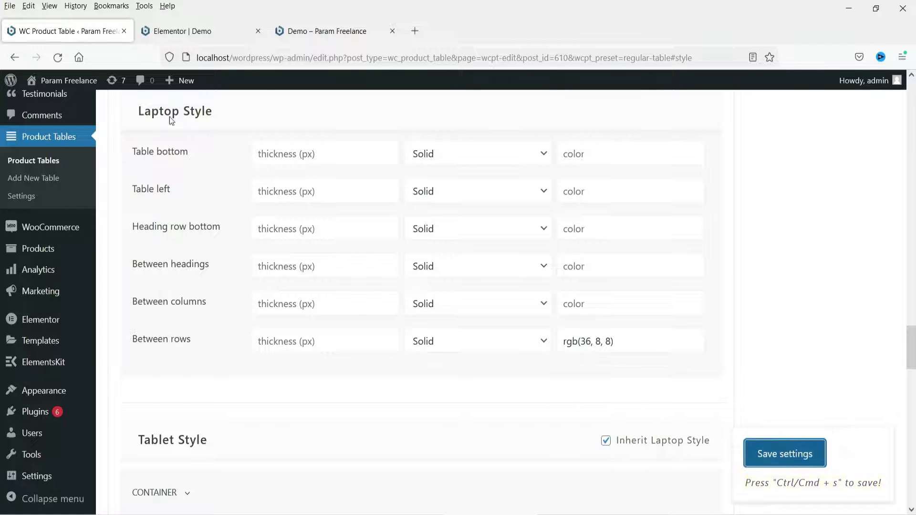
Reload the Demo page and check the row borders and row backgrounds of the product table.
click(328, 31)
key(F5)
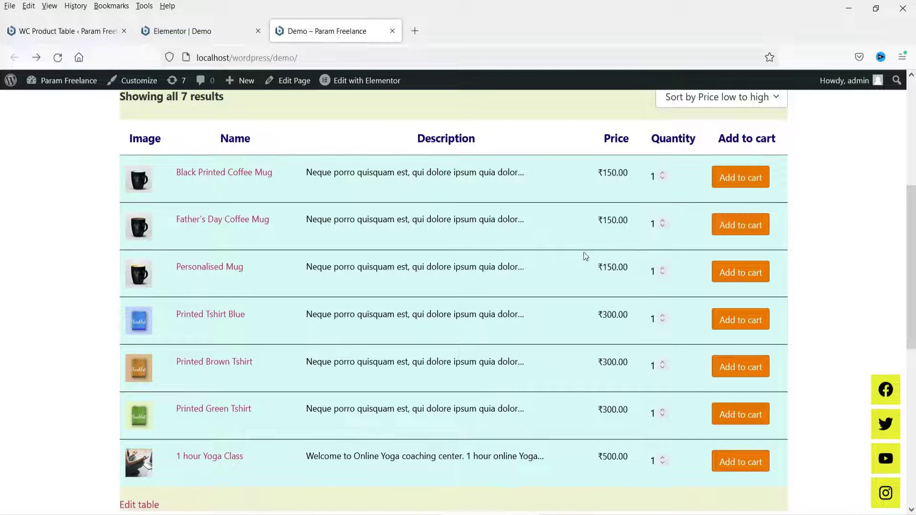
scroll(249, 384, down, 3)
scroll(45, 316, up, 7)
Clear the cells' background color in the laptop style and save the settings.
click(60, 26)
scroll(288, 281, up, 15)
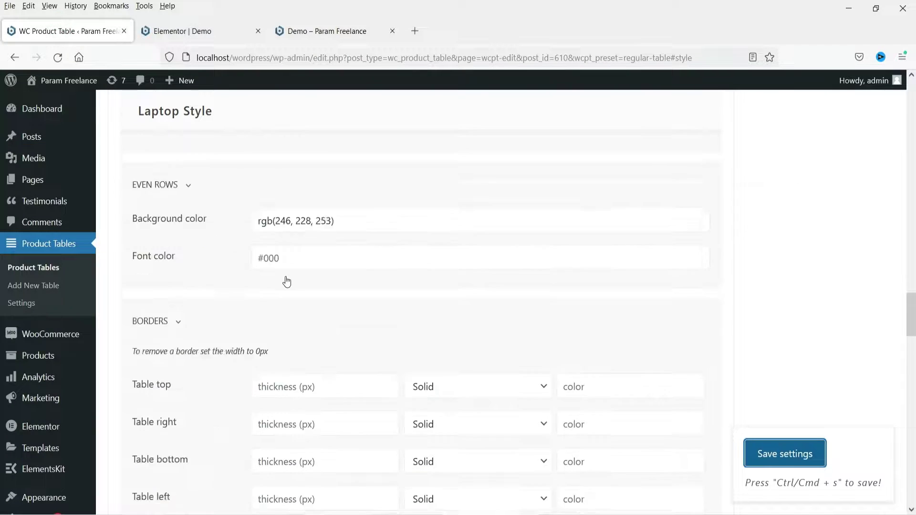
scroll(282, 284, up, 5)
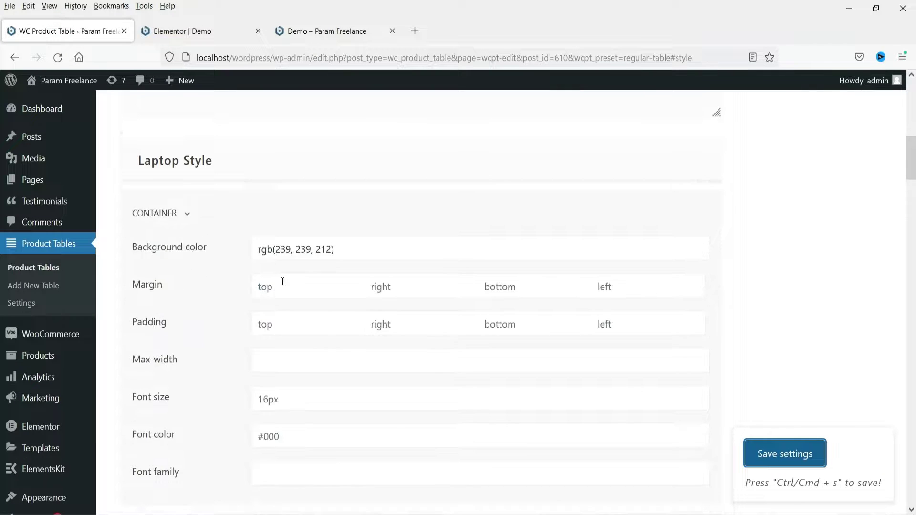
scroll(229, 251, down, 10)
scroll(231, 261, down, 3)
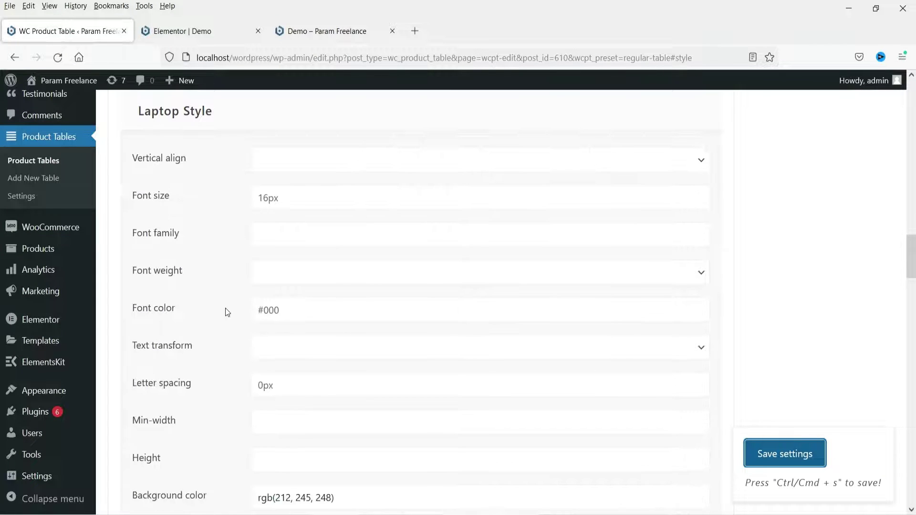
scroll(228, 313, down, 3)
triple_click(281, 365)
key(BackSpace)
click(784, 458)
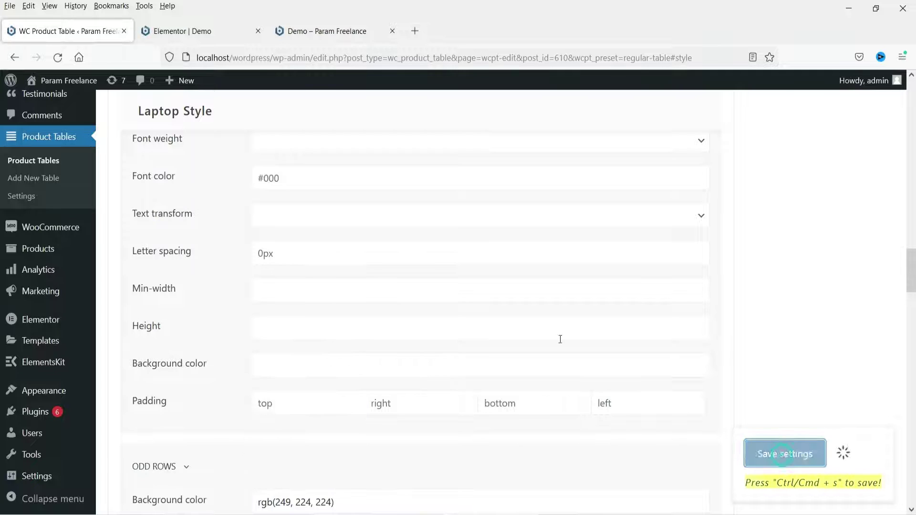
Reload the Demo page to check the odd and even row colors, and return to the table's style settings.
key(ctrl+Tab)
click(58, 57)
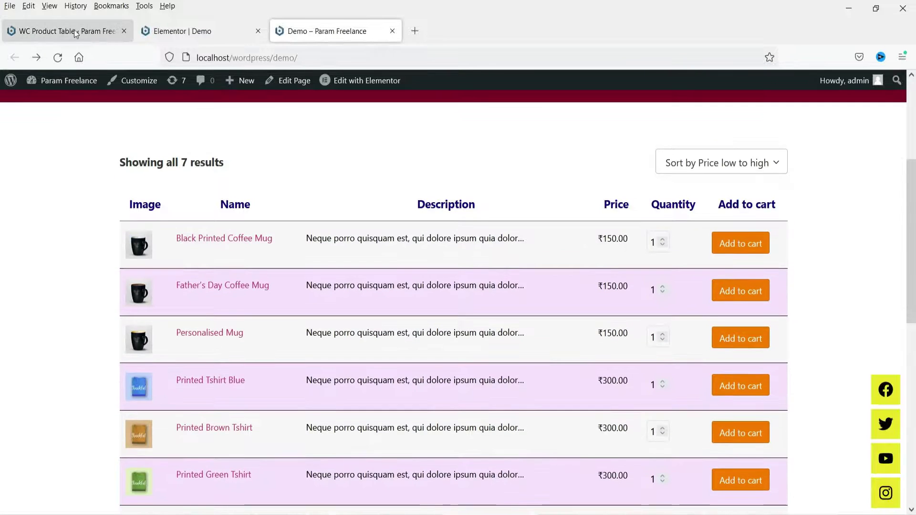
click(71, 31)
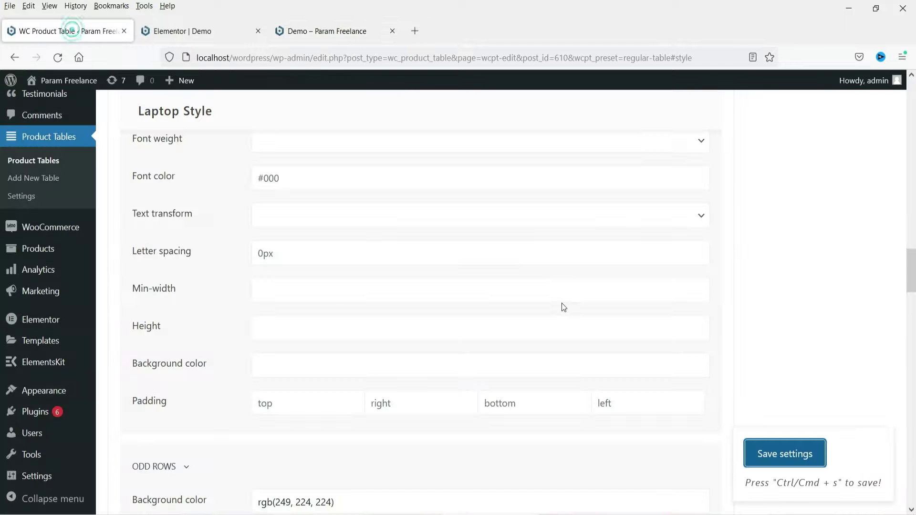
Review the remaining style settings down to the navigation style, including its sidebar, header, modal and pagination sections.
scroll(839, 301, down, 15)
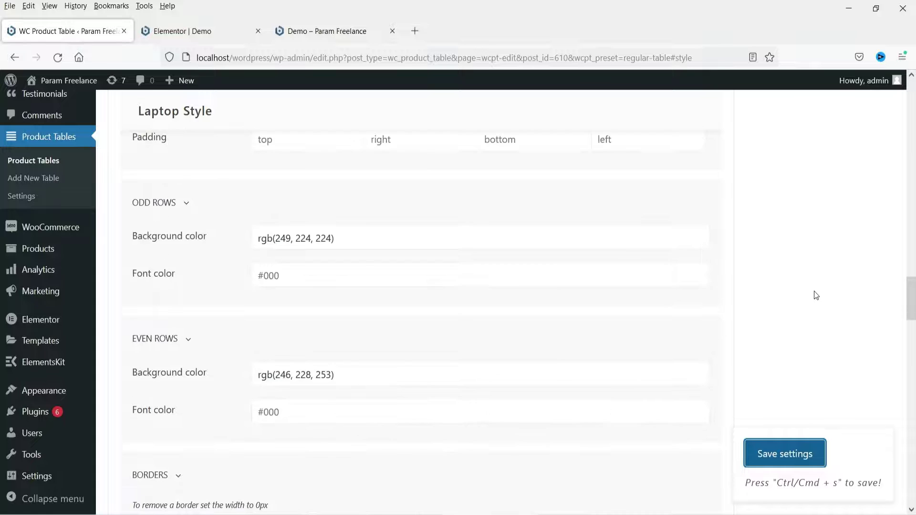
scroll(788, 286, down, 10)
click(174, 256)
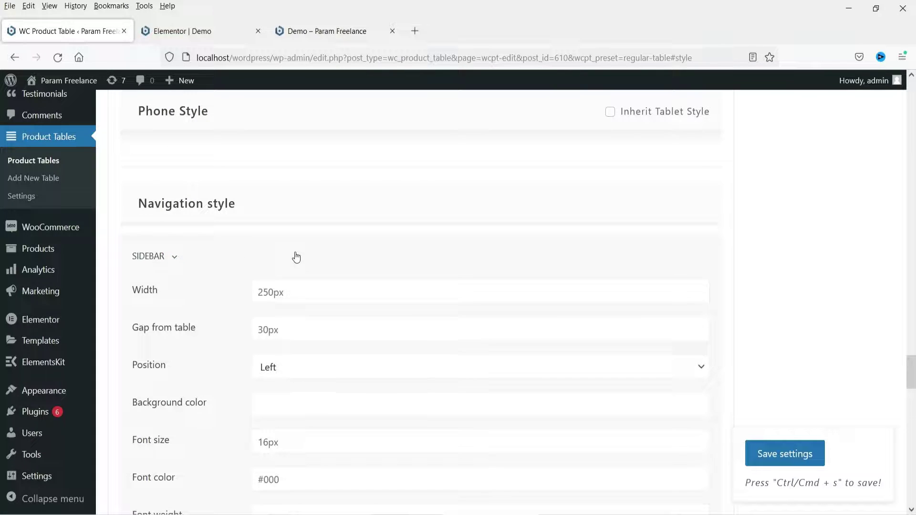
scroll(296, 257, down, 15)
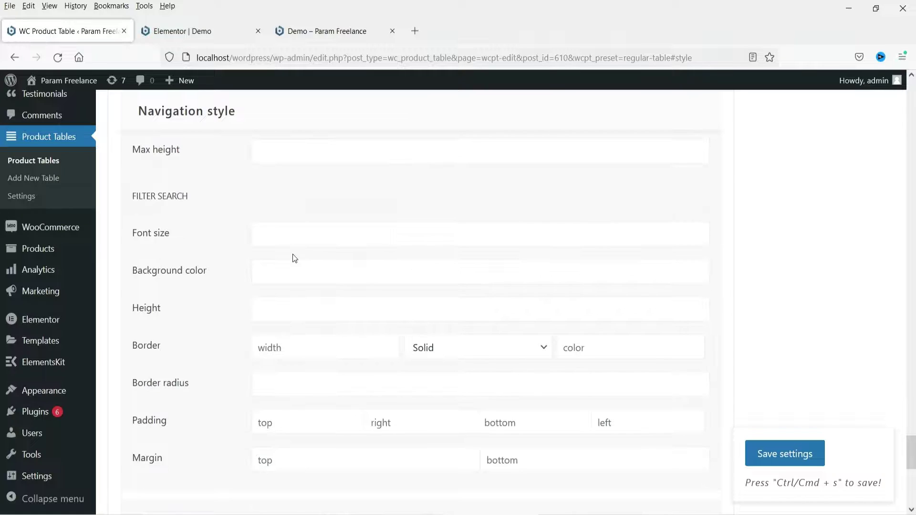
scroll(299, 258, down, 5)
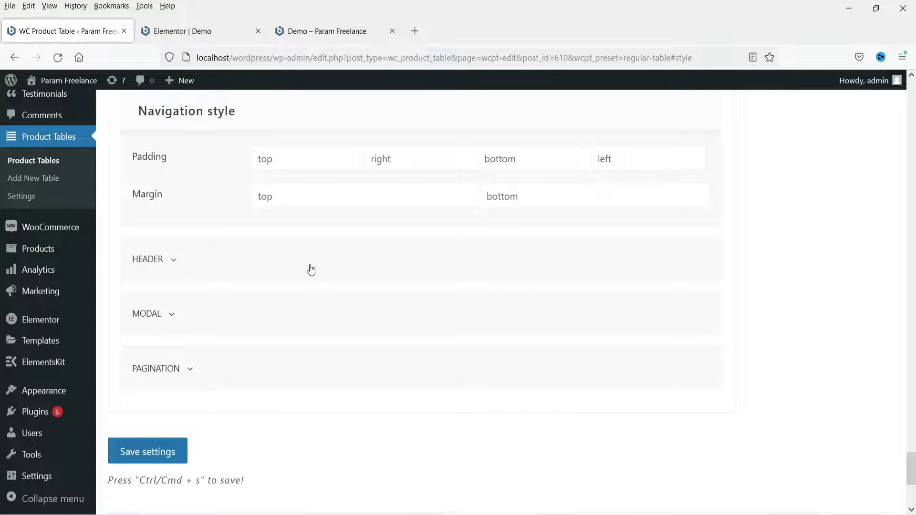
Add a new product table from the List layout preset and dismiss the preset notice.
scroll(749, 282, up, 15)
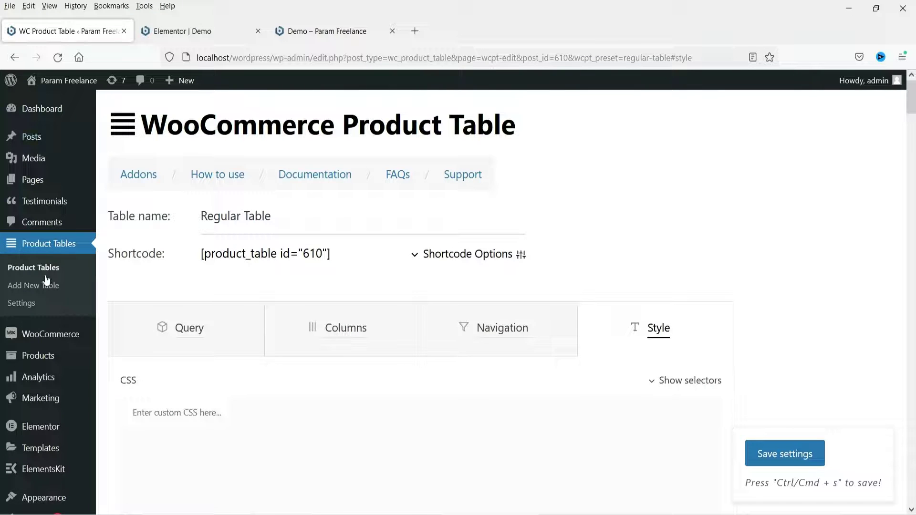
click(27, 273)
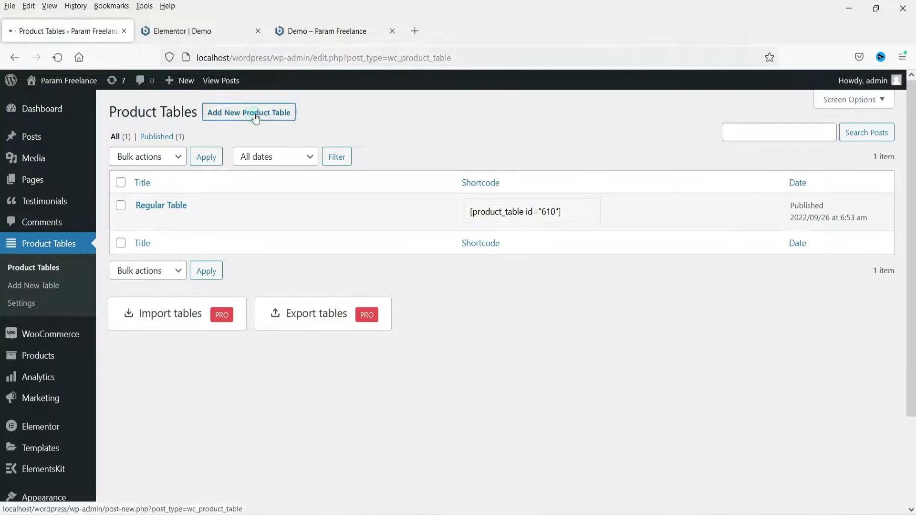
click(256, 115)
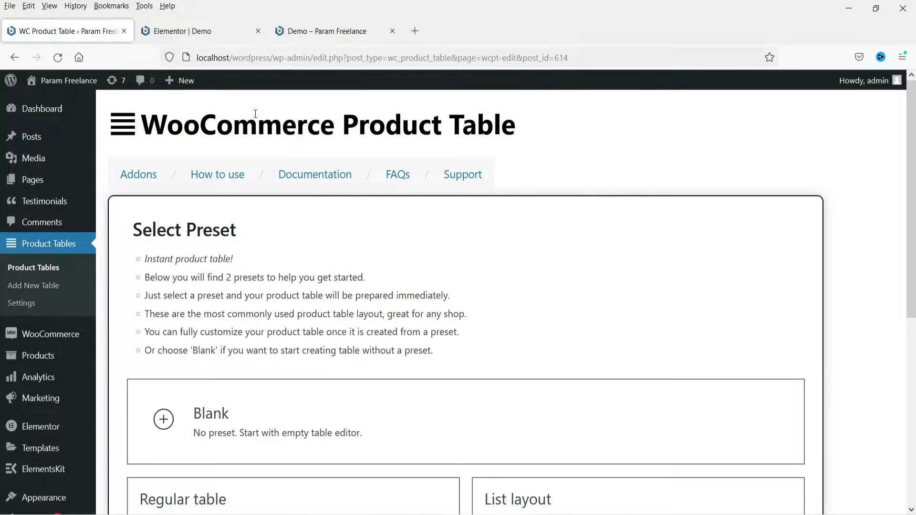
scroll(301, 208, down, 5)
mouse_move(605, 251)
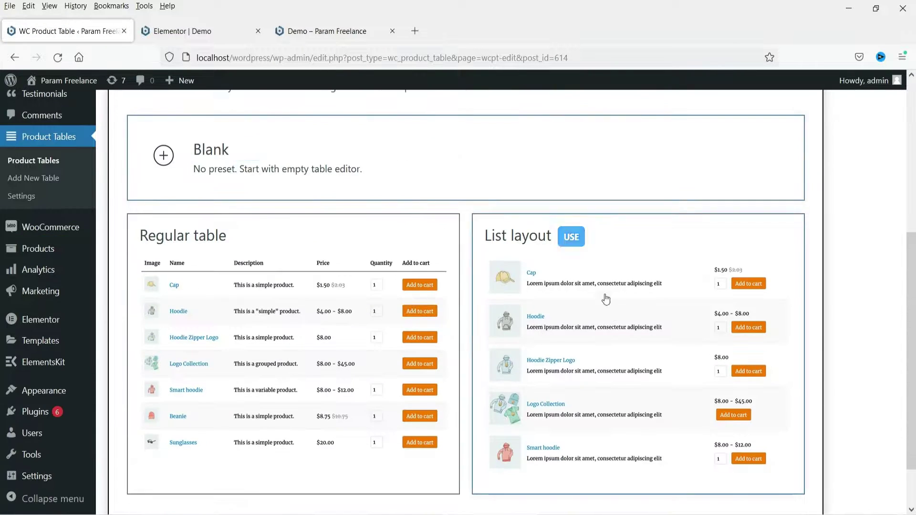
click(571, 241)
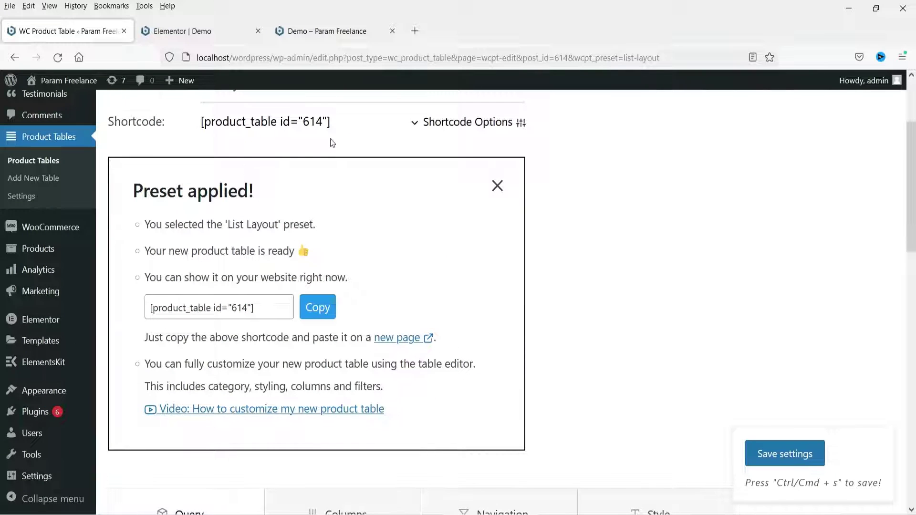
click(498, 187)
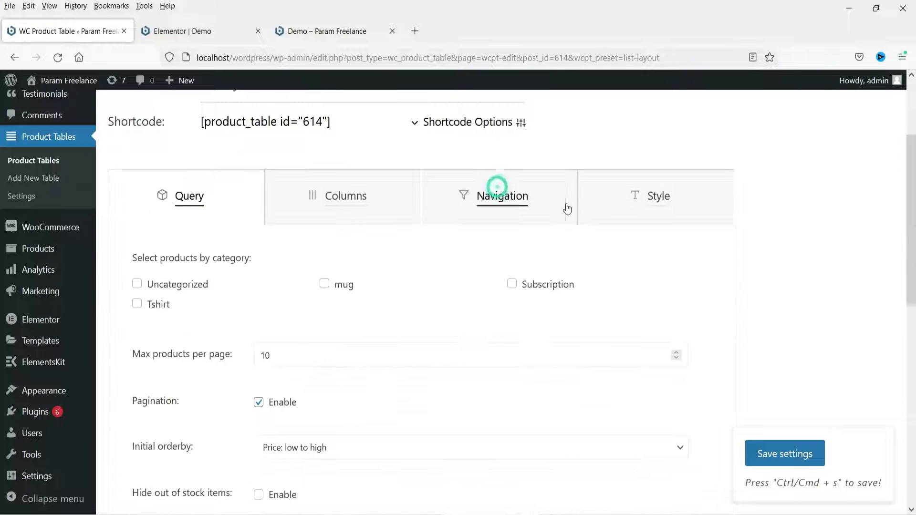
Include the Uncategorized, Tshirt, mug and Subscription categories in the table's product query.
scroll(326, 262, down, 2)
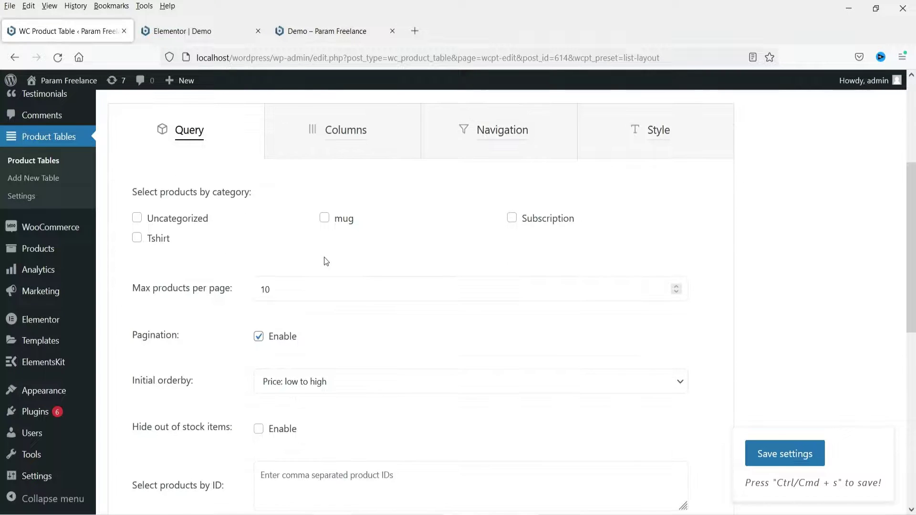
click(137, 218)
click(136, 238)
click(324, 218)
click(512, 219)
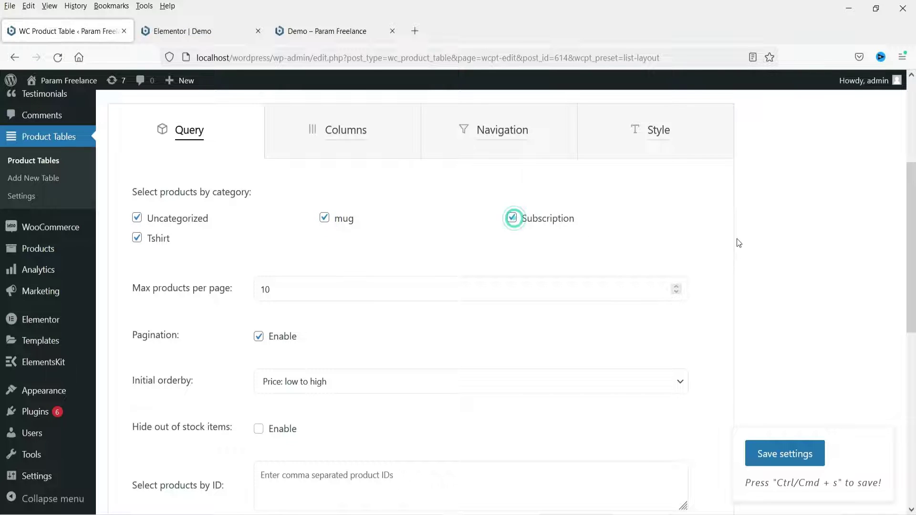
Look over the remaining query, column, navigation and style settings of the List Layout table and save them.
scroll(366, 288, down, 7)
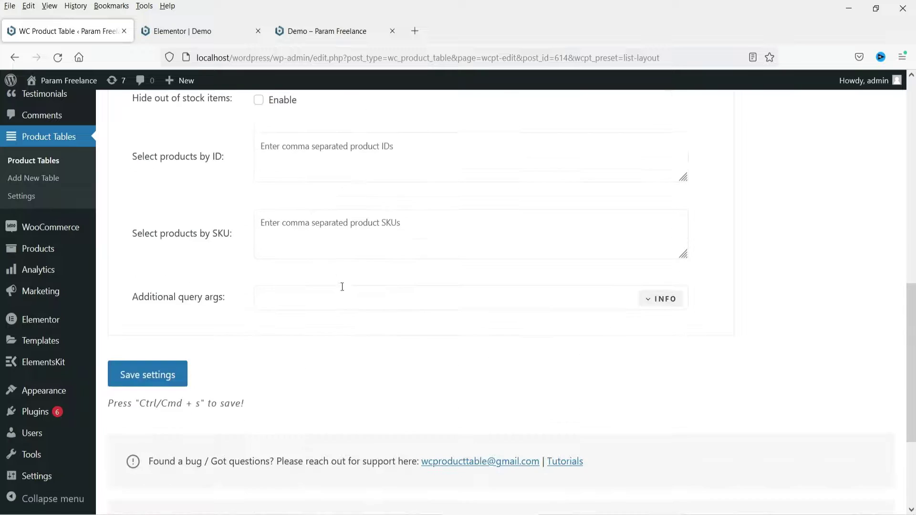
scroll(333, 286, up, 10)
click(322, 264)
click(479, 272)
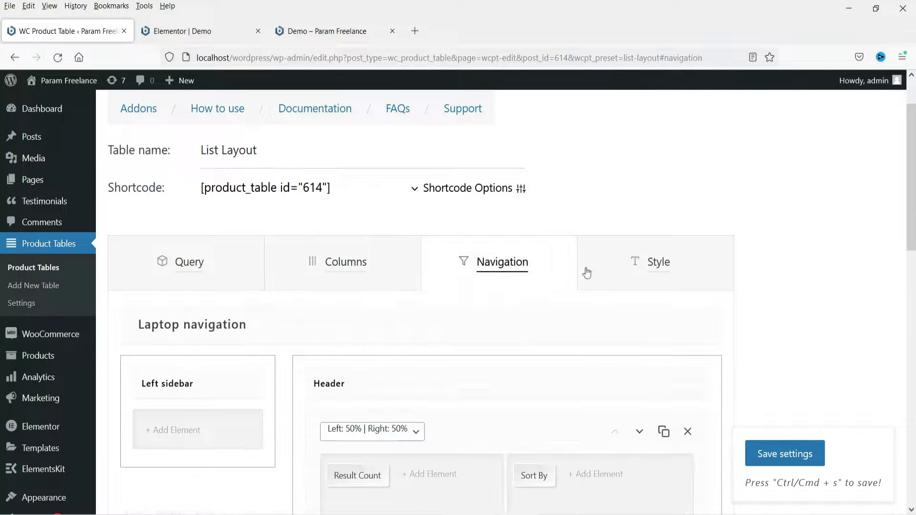
click(685, 273)
scroll(801, 267, down, 3)
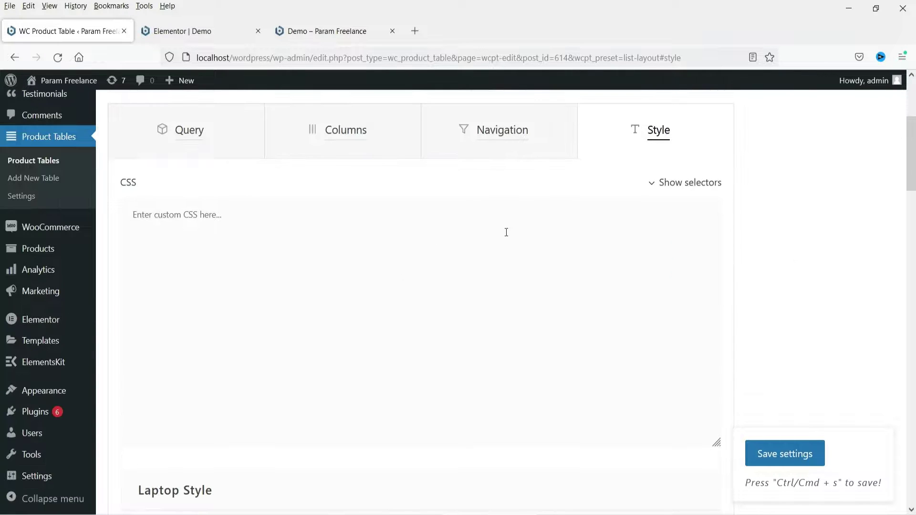
click(777, 457)
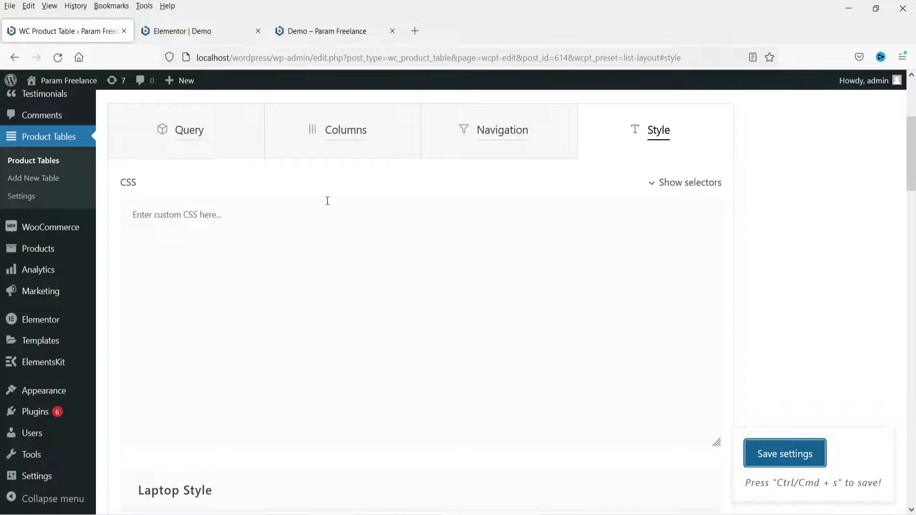
Copy the List Layout table's shortcode.
scroll(316, 198, up, 4)
click(274, 259)
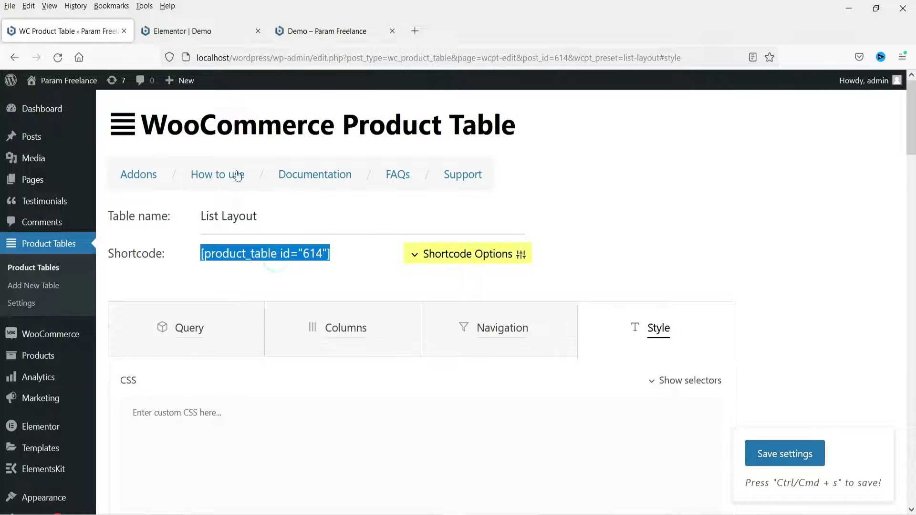
right_click(286, 249)
click(305, 321)
Switch to the Demo page in the Elementor editor and delete the existing product table widget.
click(253, 30)
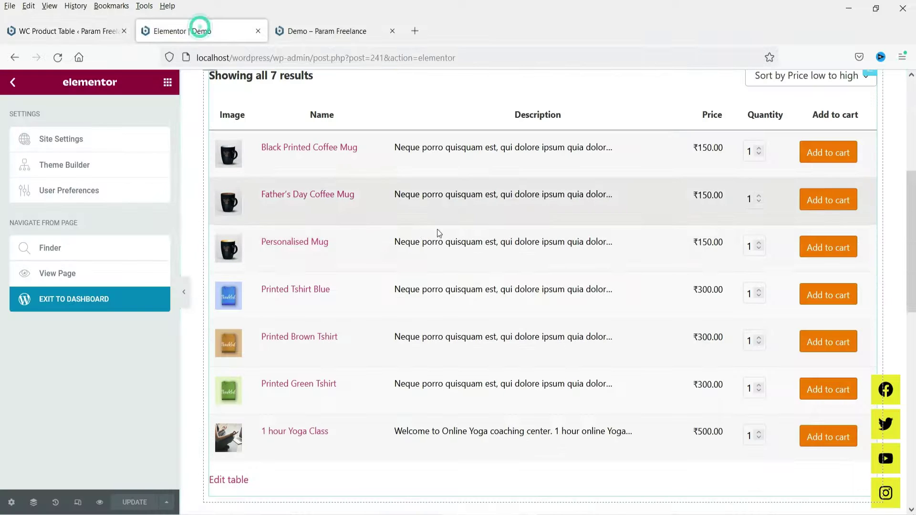
scroll(420, 238, up, 3)
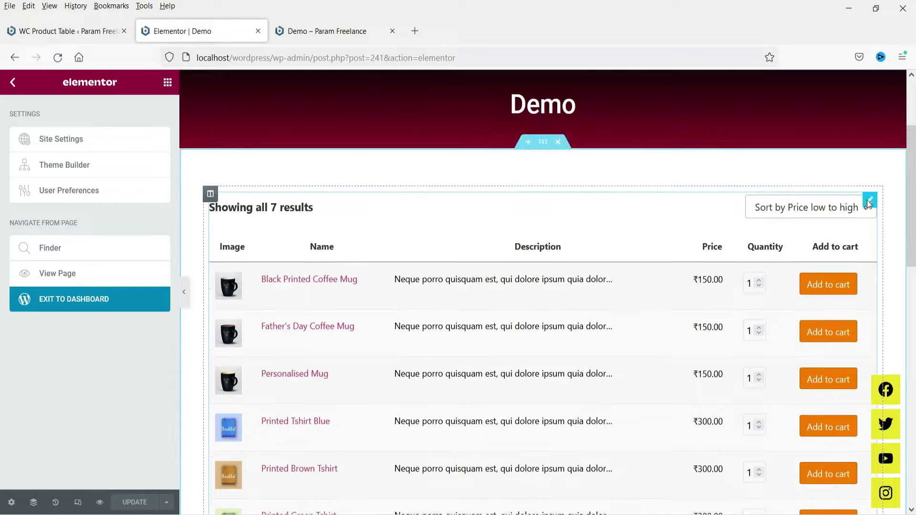
right_click(869, 201)
click(841, 379)
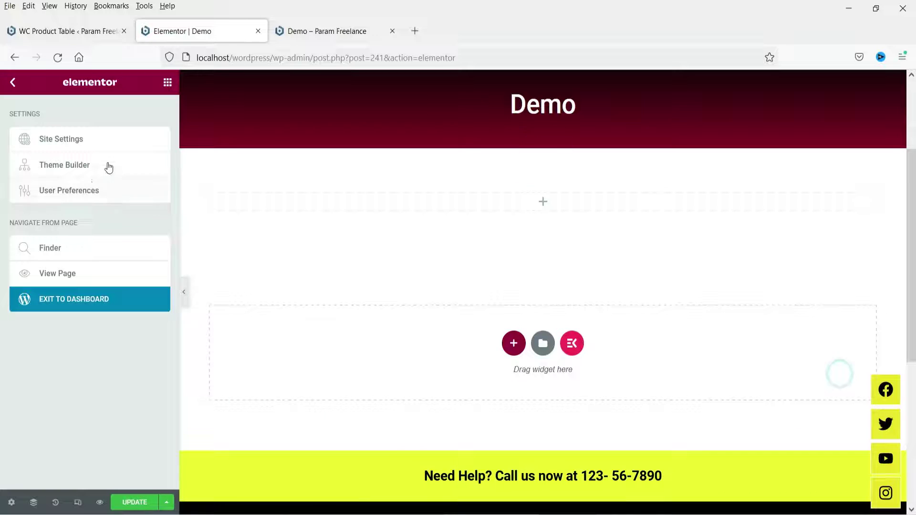
Add a Shortcode widget to the empty section with [product_table id="614"] and update the Demo page.
click(542, 203)
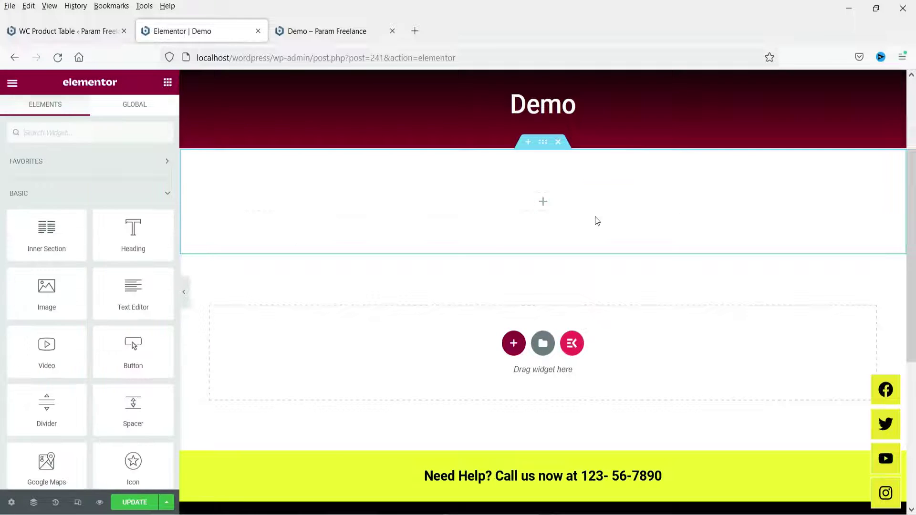
click(46, 131)
text(short)
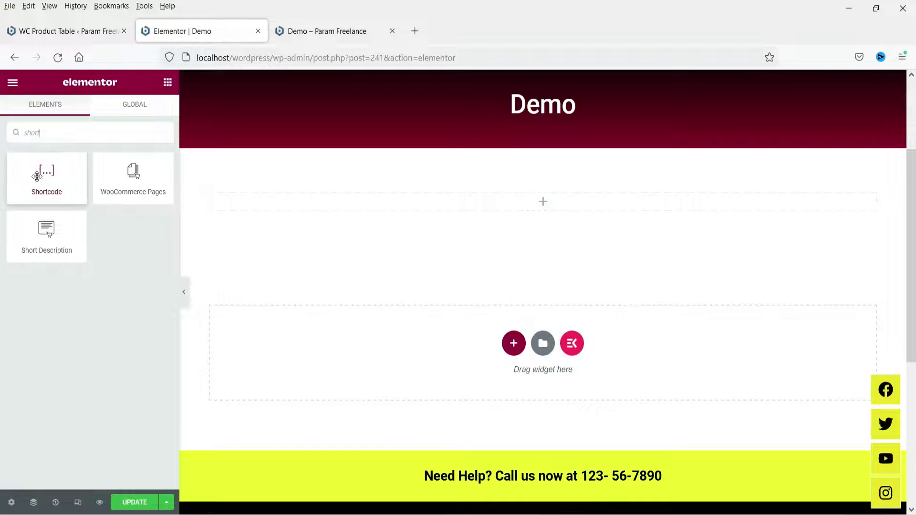
drag(45, 170, 543, 202)
key(ctrl+v)
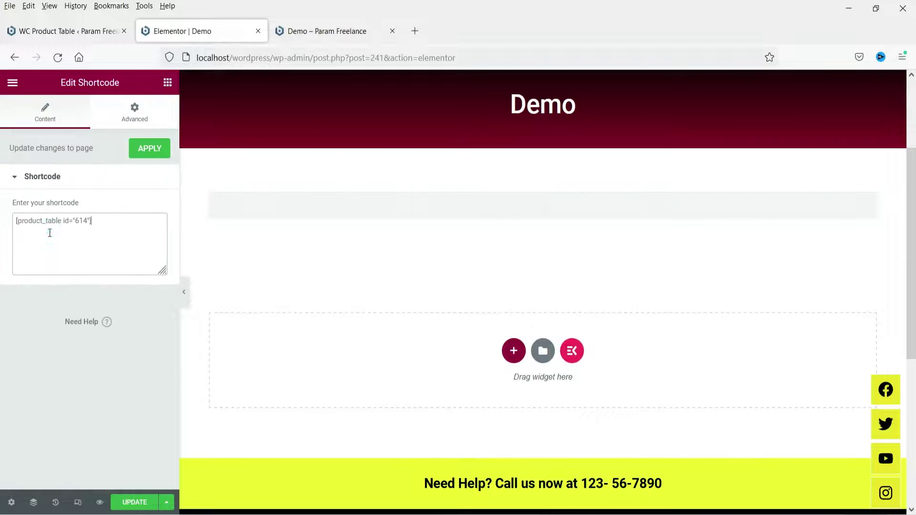
click(132, 503)
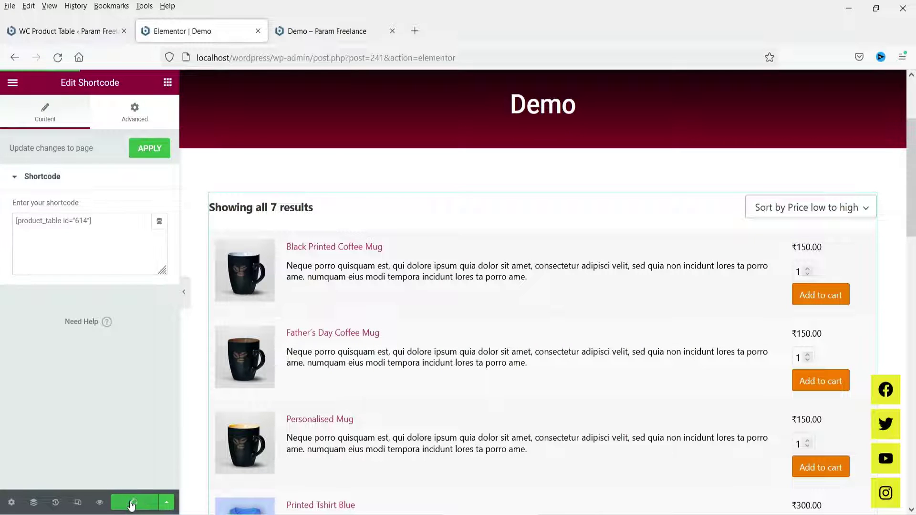
Reload the live Demo page, look through the list layout table, and return to the table's style settings.
click(328, 22)
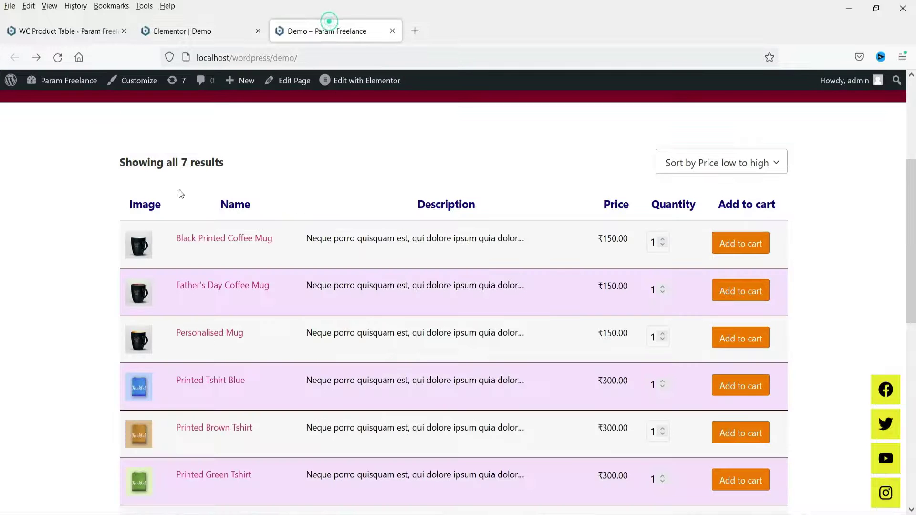
click(57, 57)
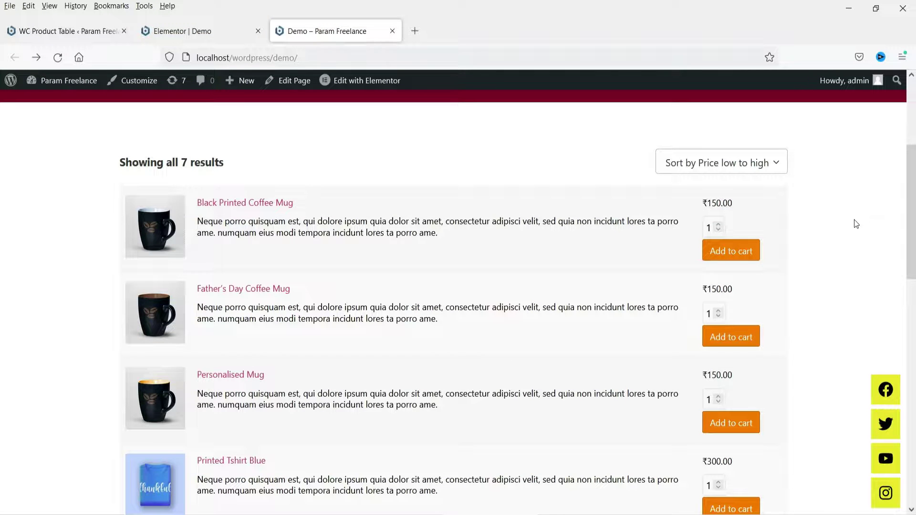
scroll(848, 228, down, 10)
scroll(848, 228, up, 10)
click(71, 31)
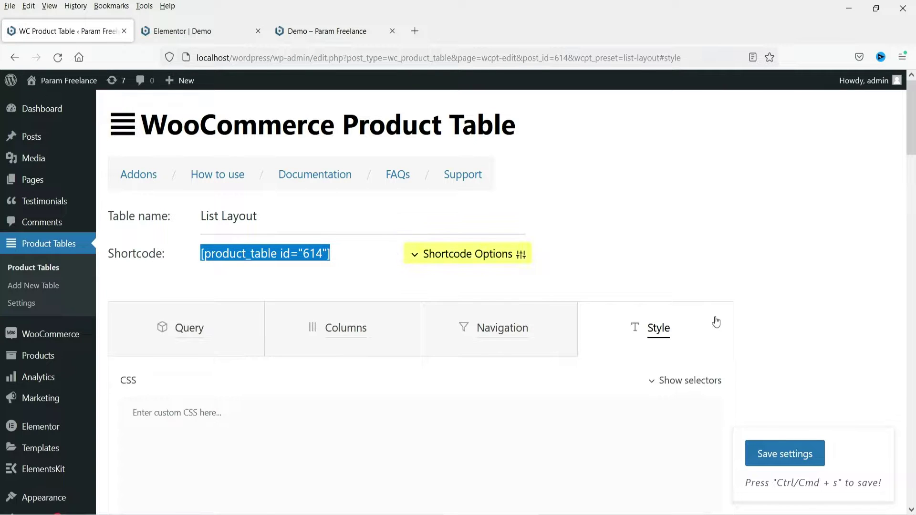
Set the laptop style border color between rows to rgb(12, 6, 6) and between columns to rgb(24, 9, 9).
scroll(405, 241, down, 10)
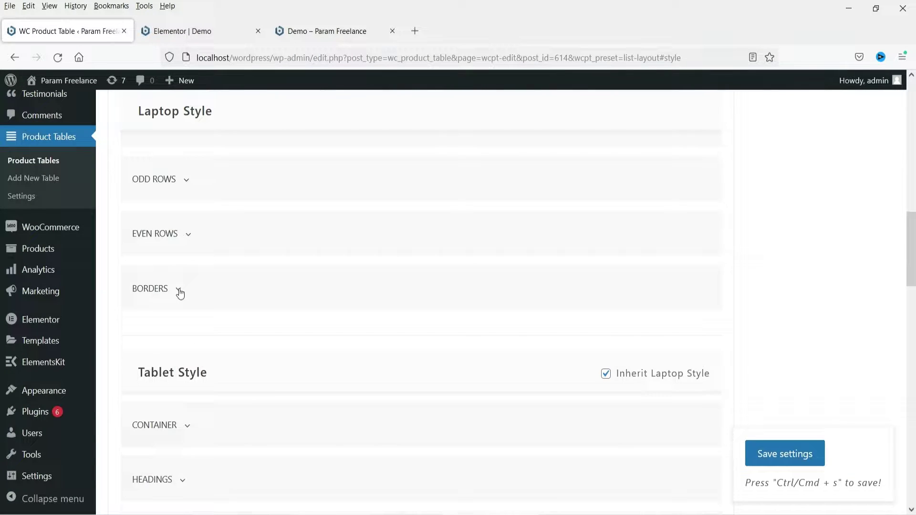
click(180, 292)
scroll(166, 384, down, 5)
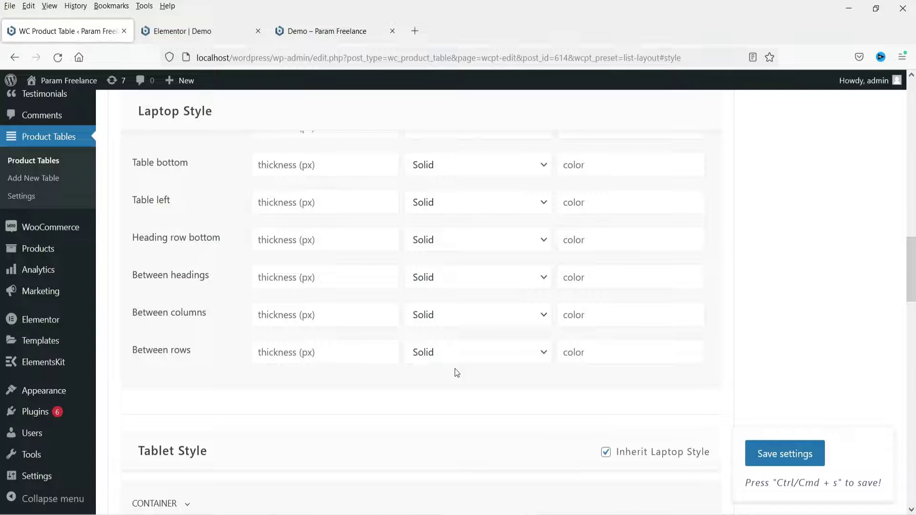
click(579, 358)
click(599, 449)
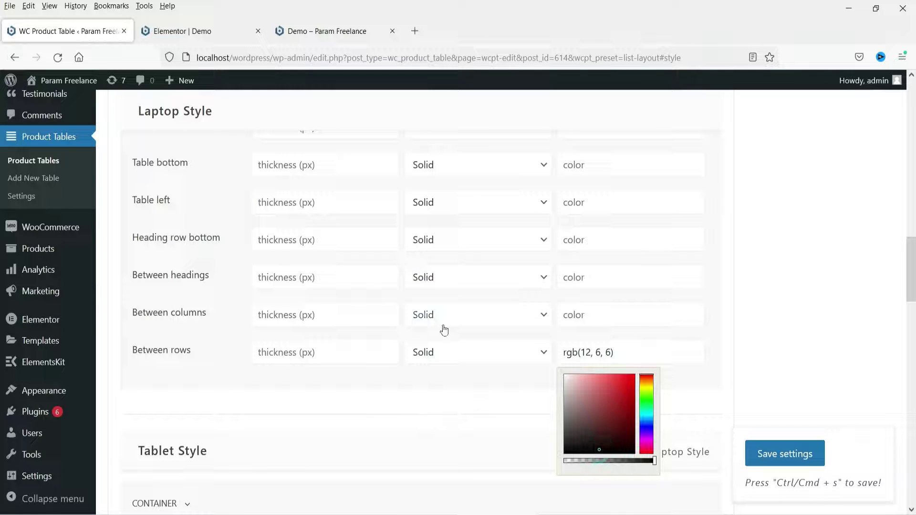
click(620, 319)
click(607, 408)
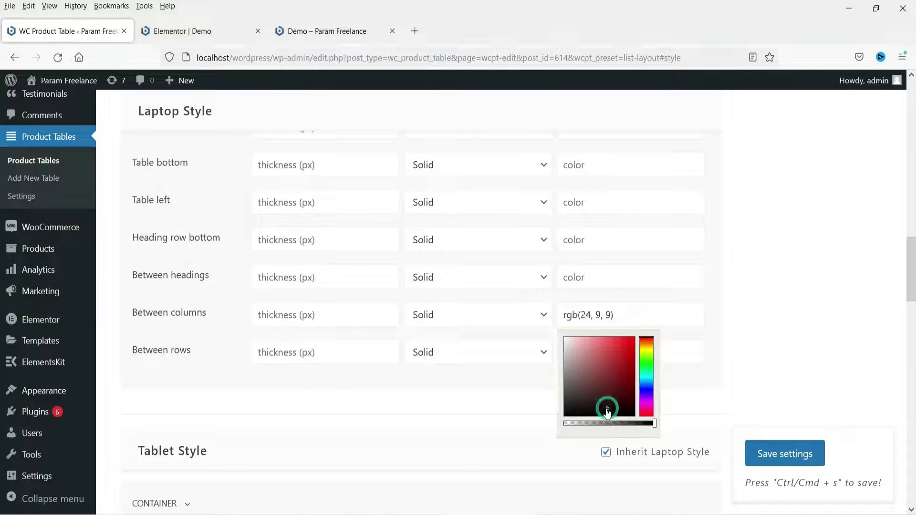
scroll(191, 372, up, 4)
click(116, 284)
click(182, 222)
scroll(187, 231, up, 2)
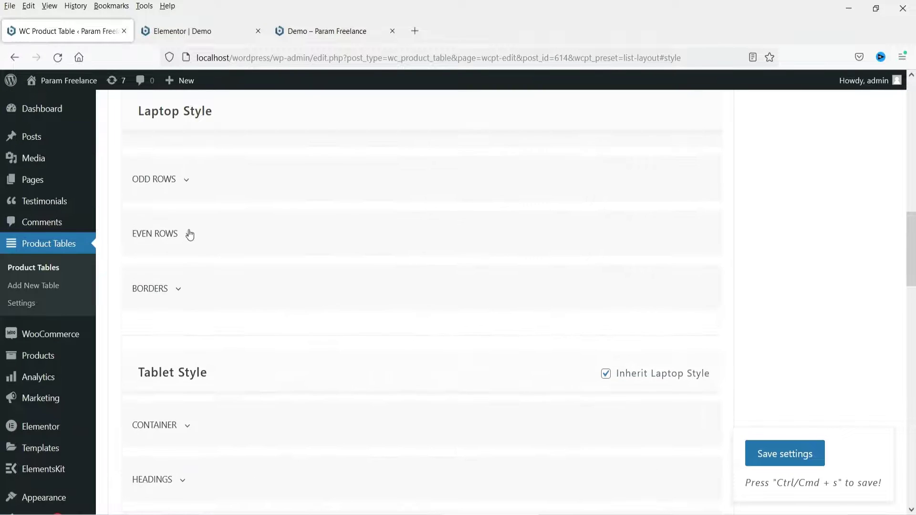
Pick a font color for the laptop style headings and set their font size to 18.
scroll(185, 238, up, 4)
click(176, 267)
scroll(507, 313, down, 4)
scroll(492, 311, down, 2)
click(305, 265)
click(340, 344)
click(323, 341)
scroll(202, 227, up, 2)
click(208, 218)
double_click(262, 215)
text(18)
scroll(199, 374, down, 3)
Set the laptop style cells' font color to rgb(84, 33, 6) and save the settings.
click(158, 410)
scroll(262, 296, down, 6)
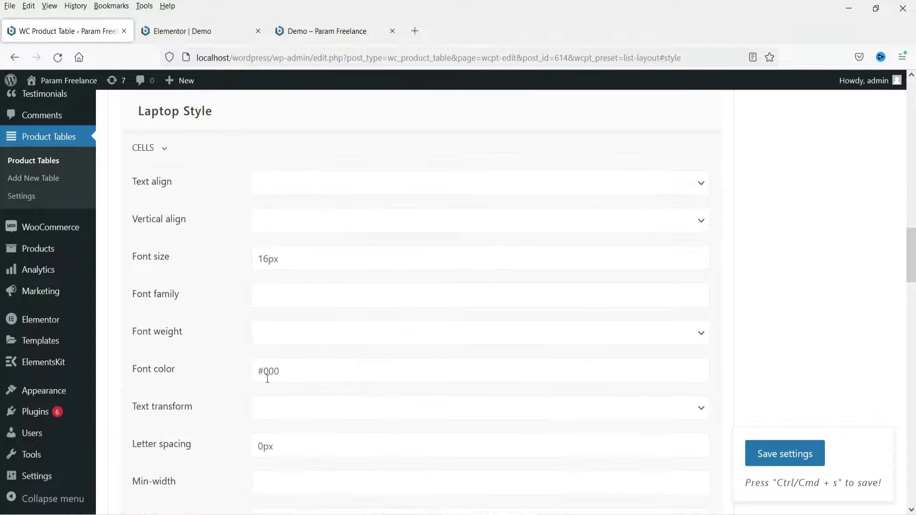
click(258, 378)
click(341, 451)
click(325, 428)
click(341, 396)
click(325, 445)
click(756, 457)
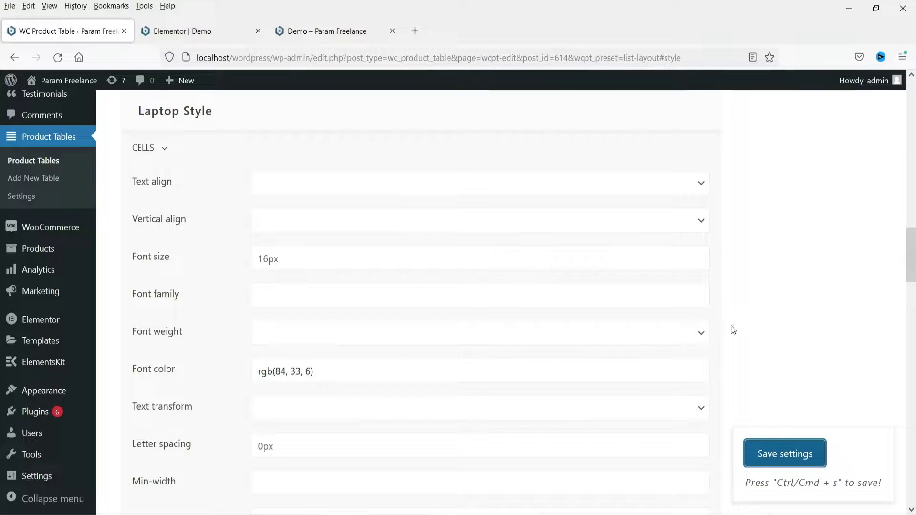
Reload the Demo page to check the list table's row borders and text color, and return to the table's settings.
click(323, 29)
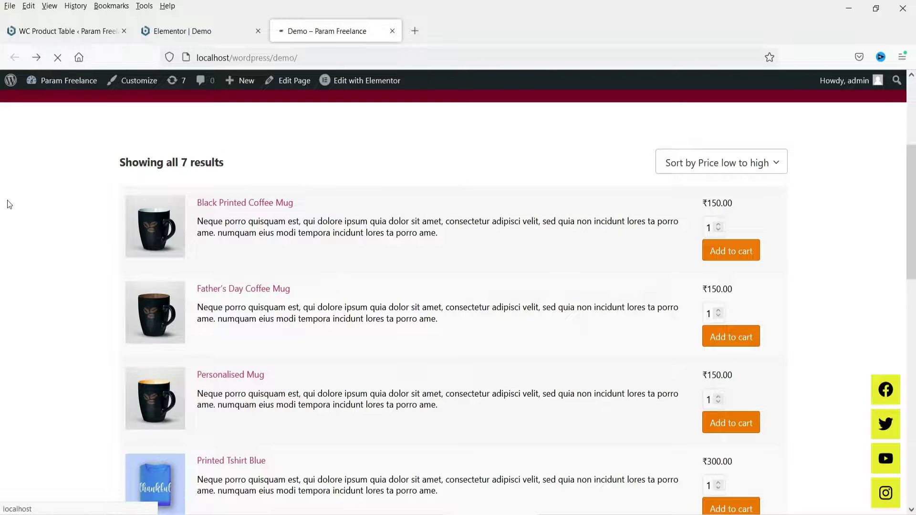
scroll(400, 248, down, 4)
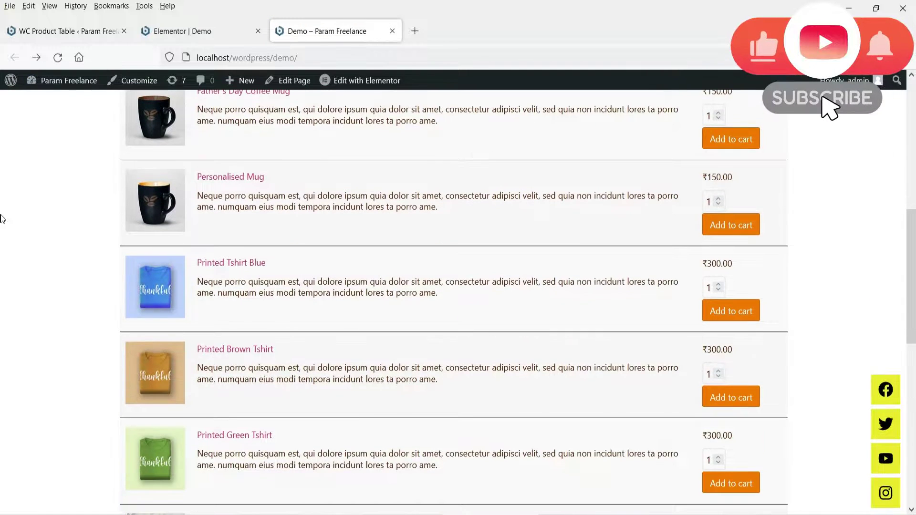
scroll(845, 241, down, 7)
scroll(845, 242, up, 11)
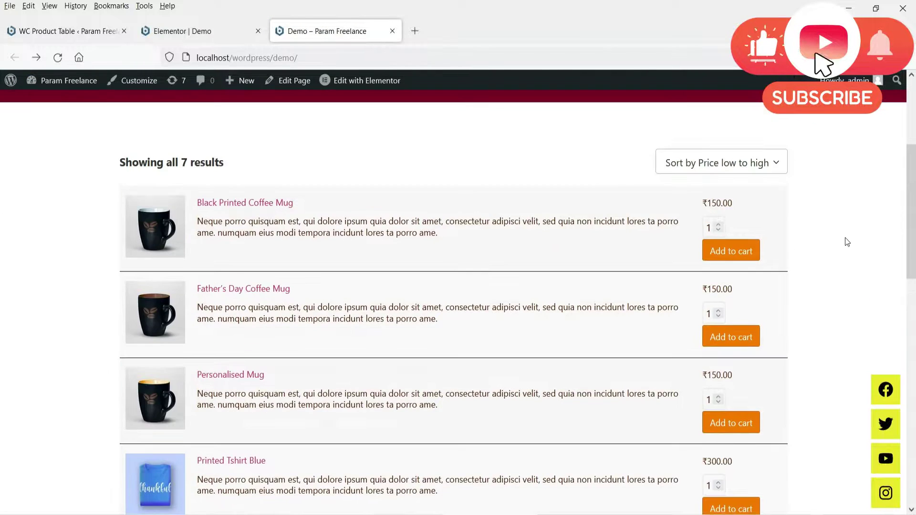
click(185, 30)
click(69, 30)
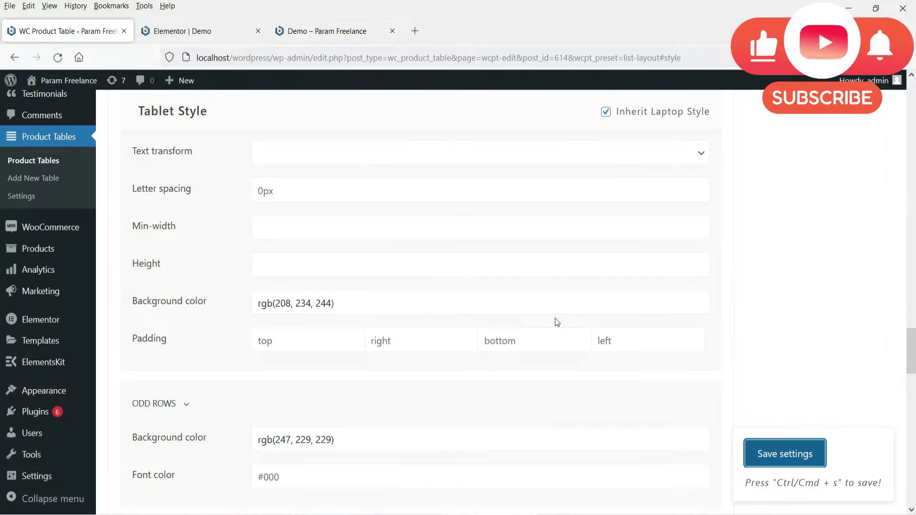
scroll(558, 322, up, 10)
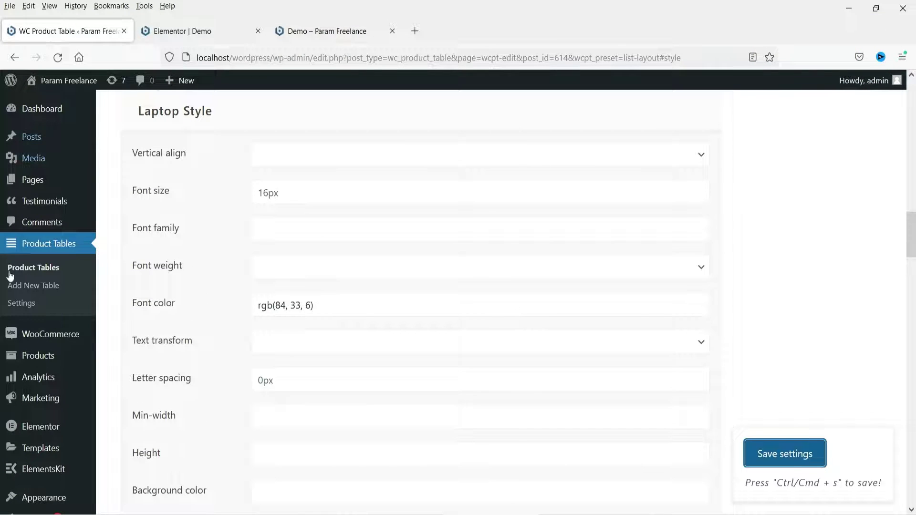
Create a new product table from the Blank preset.
click(39, 272)
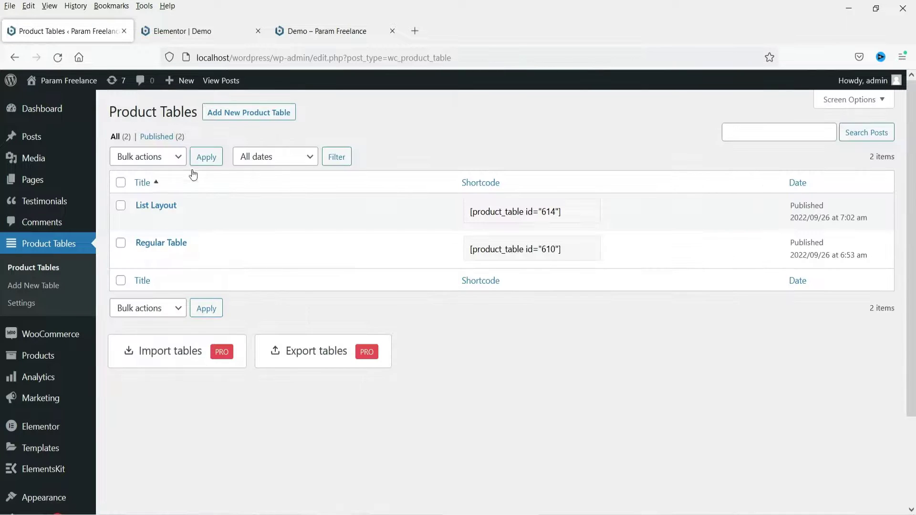
click(253, 117)
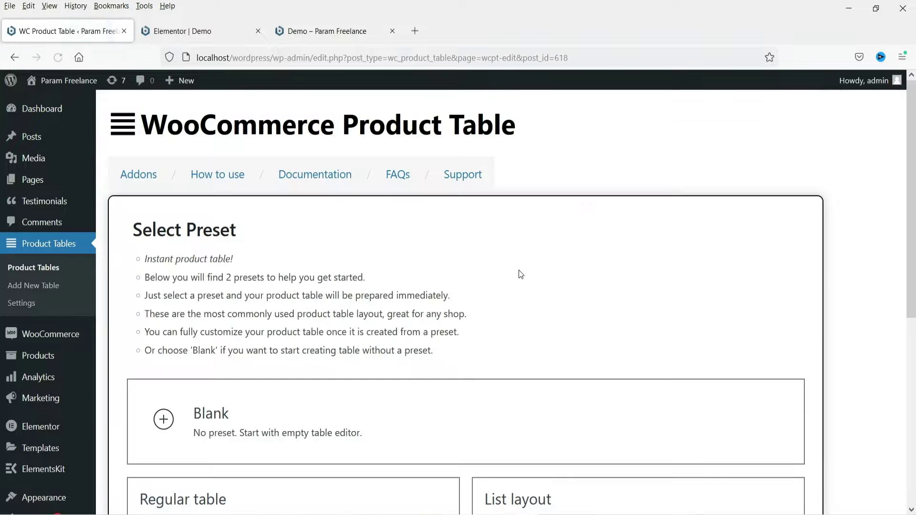
scroll(519, 272, down, 3)
mouse_move(340, 278)
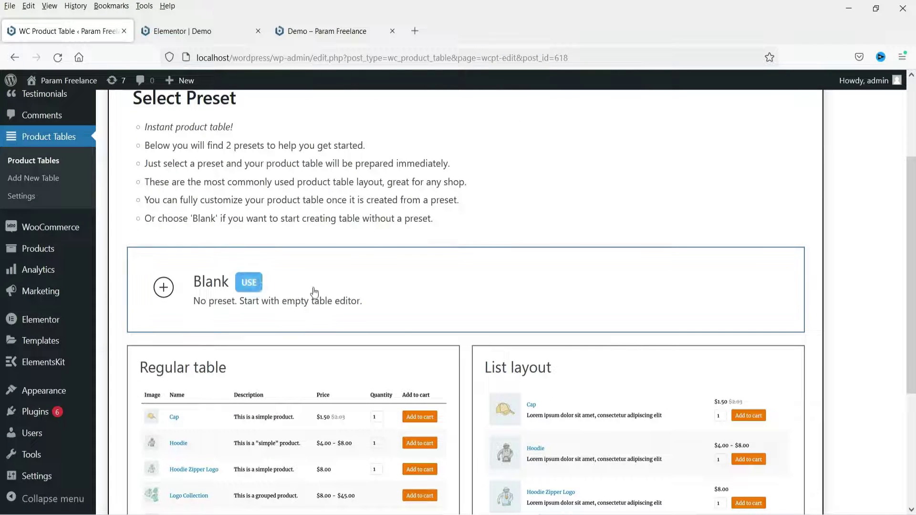
click(245, 283)
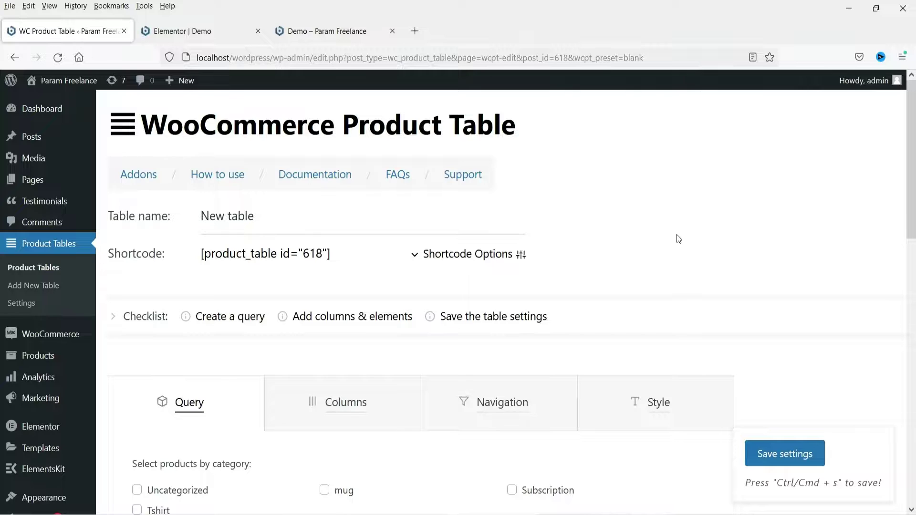
Include the Tshirt, Uncategorized, mug and Subscription categories in the new table's product query.
scroll(677, 239, down, 5)
click(137, 246)
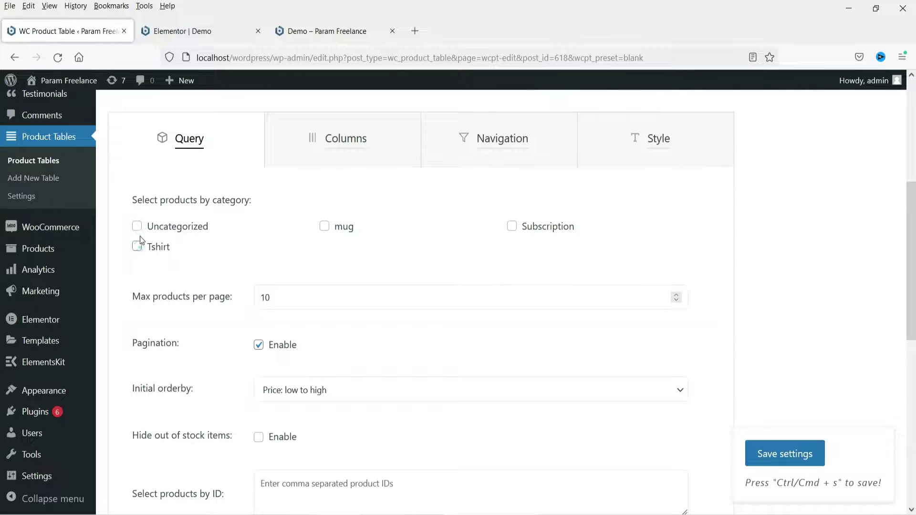
click(137, 227)
click(324, 227)
click(512, 226)
scroll(415, 247, down, 3)
Add a first column to the table's laptop columns.
scroll(415, 247, up, 5)
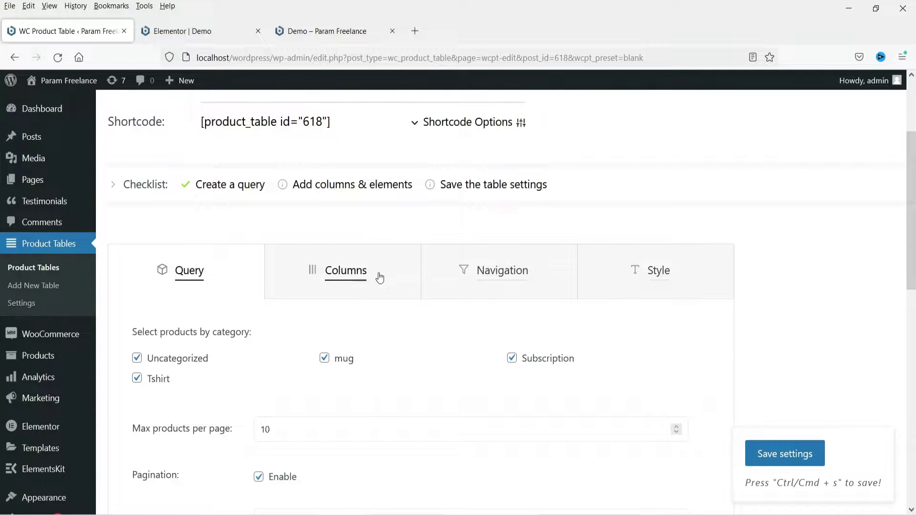
click(348, 278)
scroll(284, 246, down, 3)
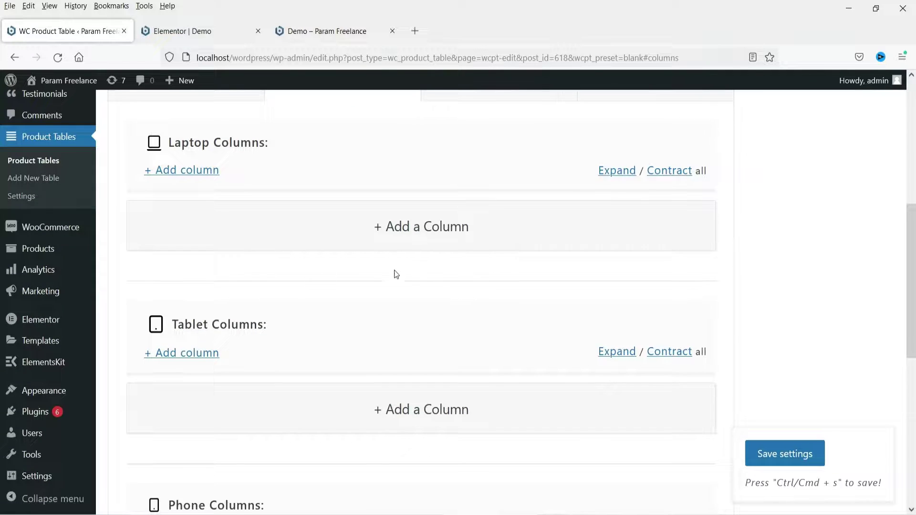
scroll(282, 303, down, 4)
scroll(272, 308, up, 5)
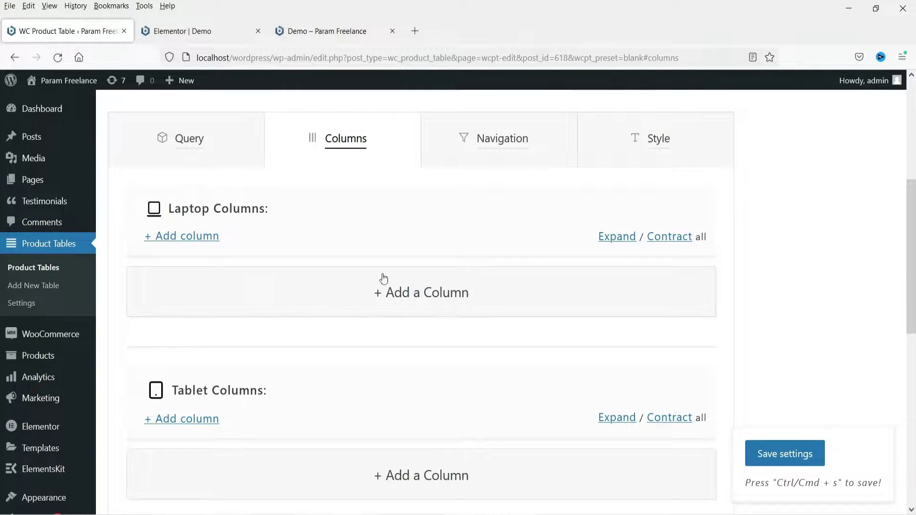
click(424, 302)
scroll(424, 303, down, 2)
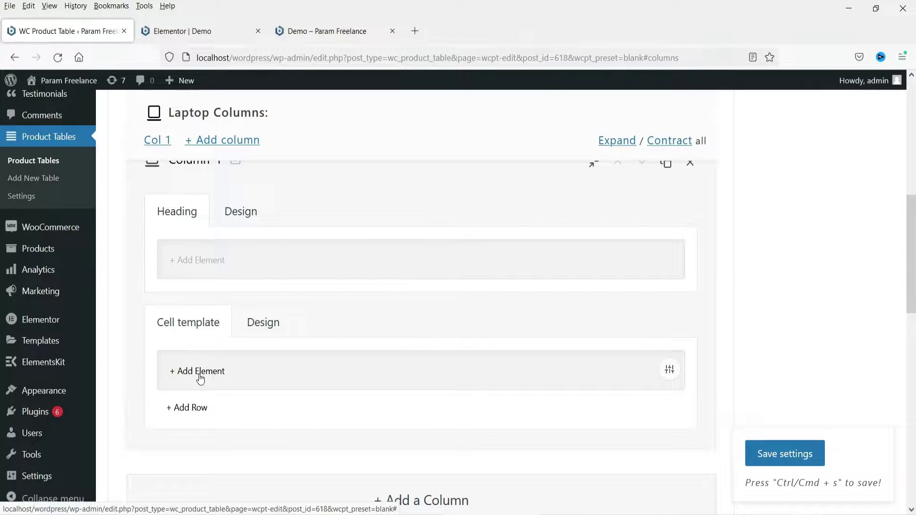
Add a Product Image element to the first laptop column's cell template, keeping its default options.
click(200, 371)
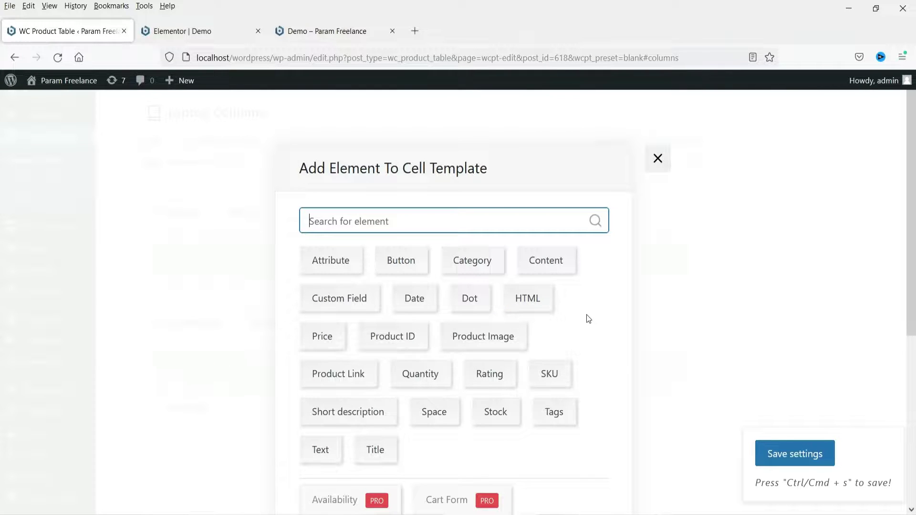
text(imag)
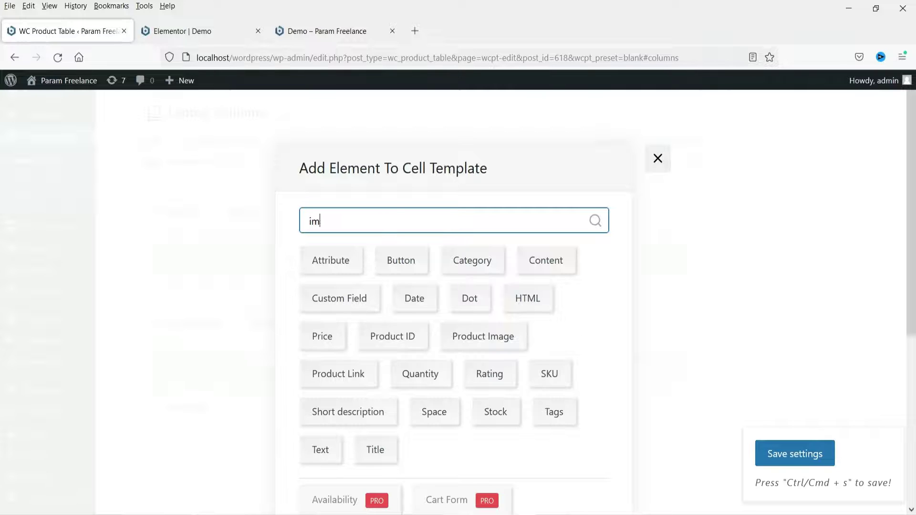
click(355, 275)
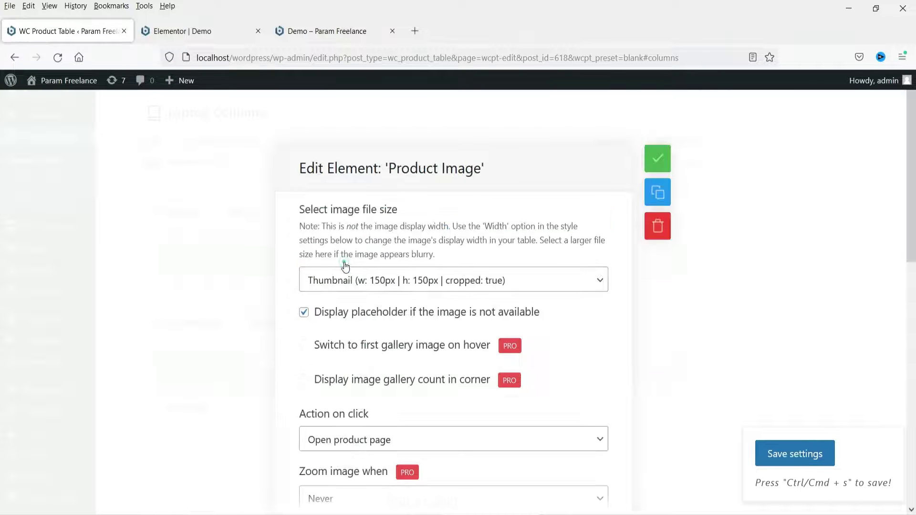
scroll(579, 302, down, 5)
scroll(548, 294, up, 5)
click(656, 161)
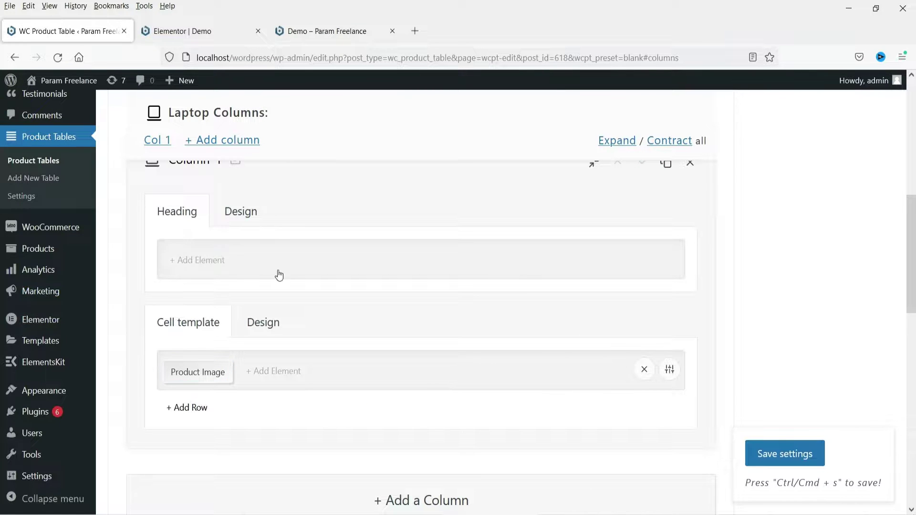
Add a Text element reading "Image" to the first laptop column's heading.
click(198, 267)
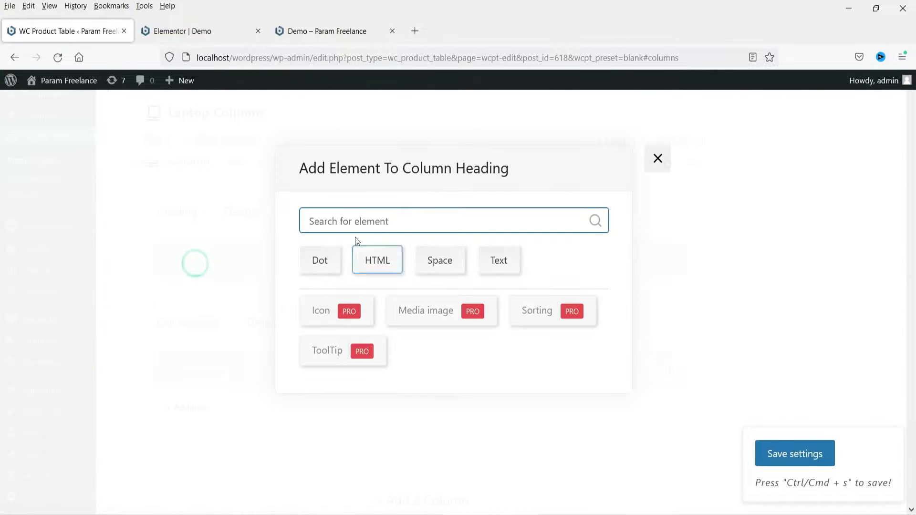
click(509, 260)
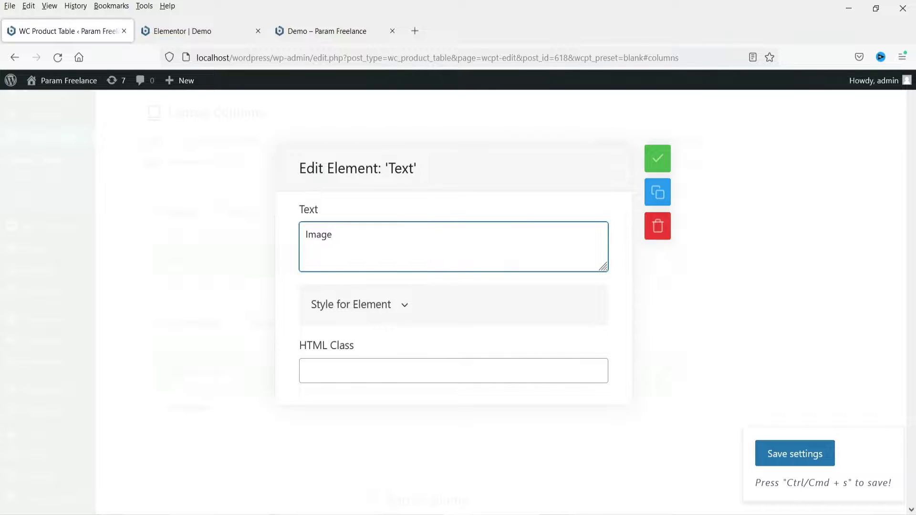
click(657, 166)
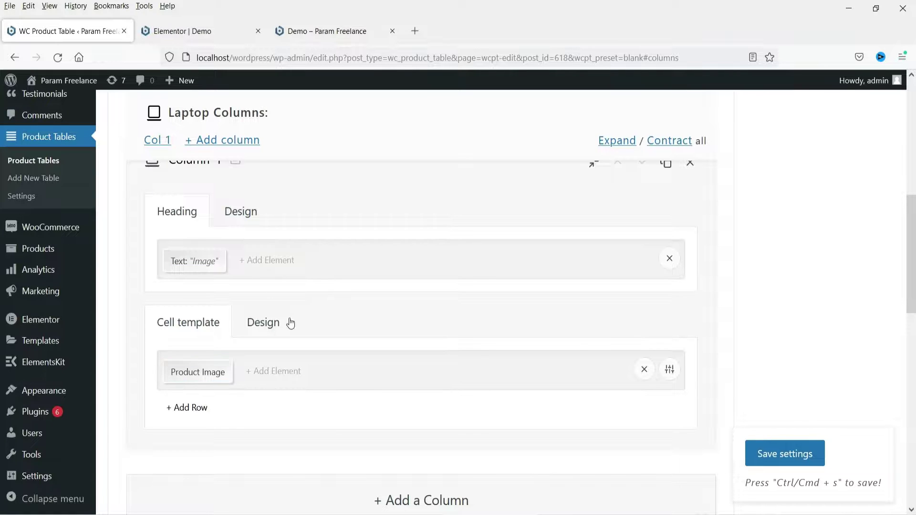
Add a second laptop column and give it a Text heading reading "Name".
scroll(253, 285, down, 4)
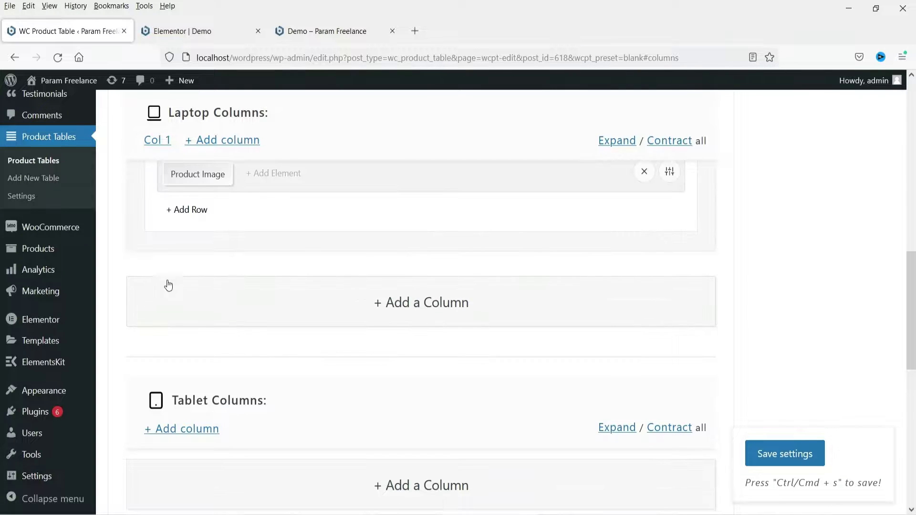
click(396, 312)
click(237, 277)
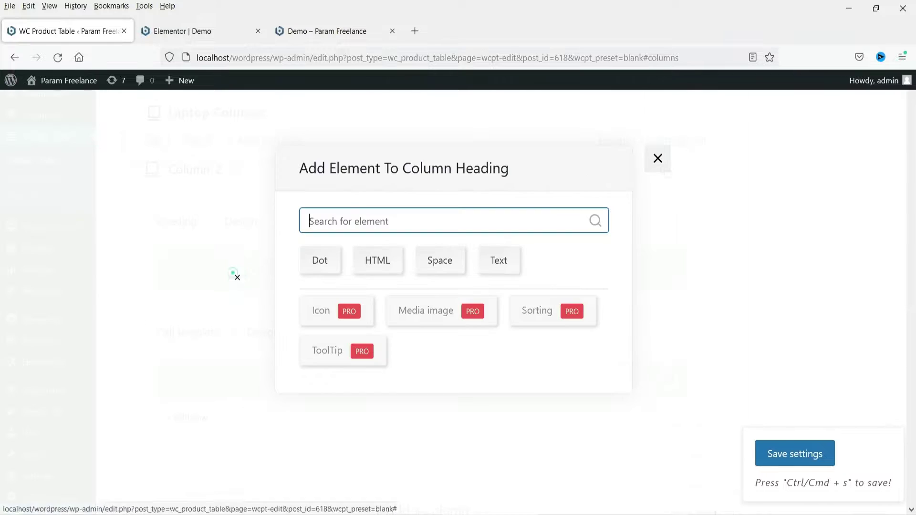
click(499, 260)
text(Na)
click(658, 158)
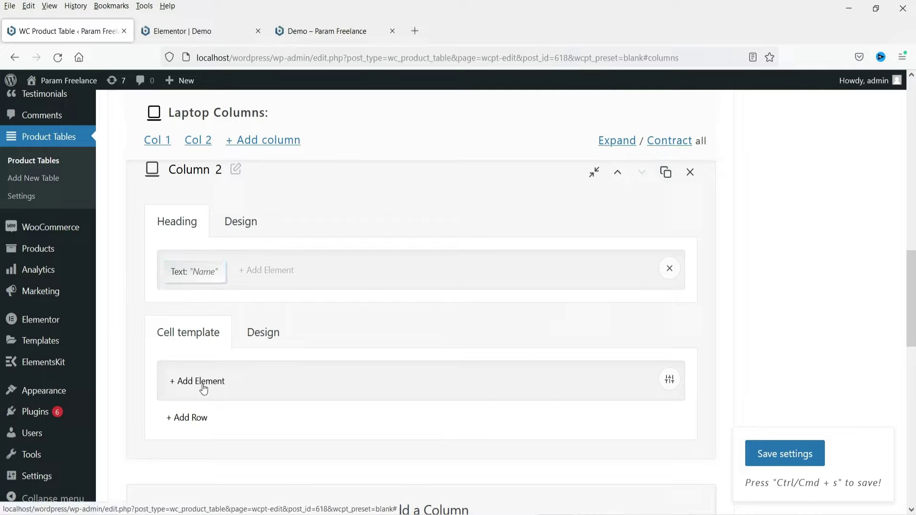
Add a Title element to the second laptop column's cell template.
click(200, 381)
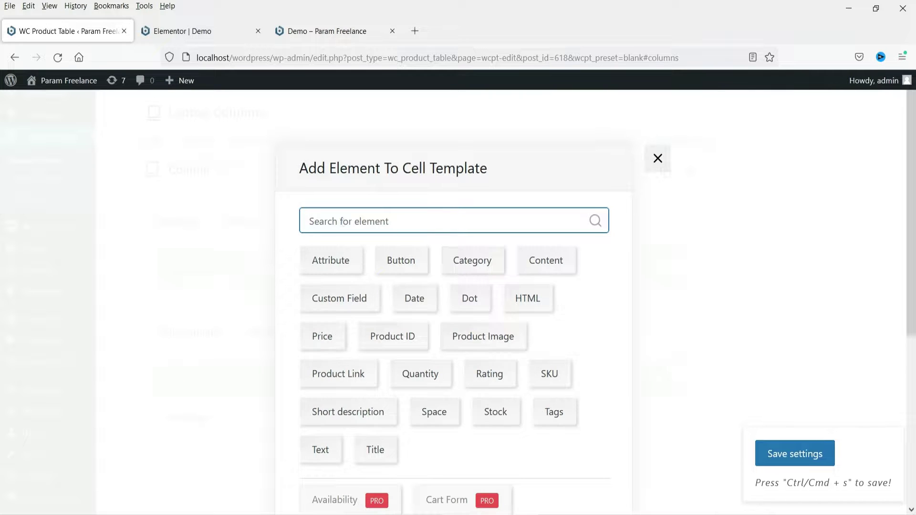
text(name)
key(BackSpace)
key(BackSpace)
key(BackSpace)
key(BackSpace)
text(ti)
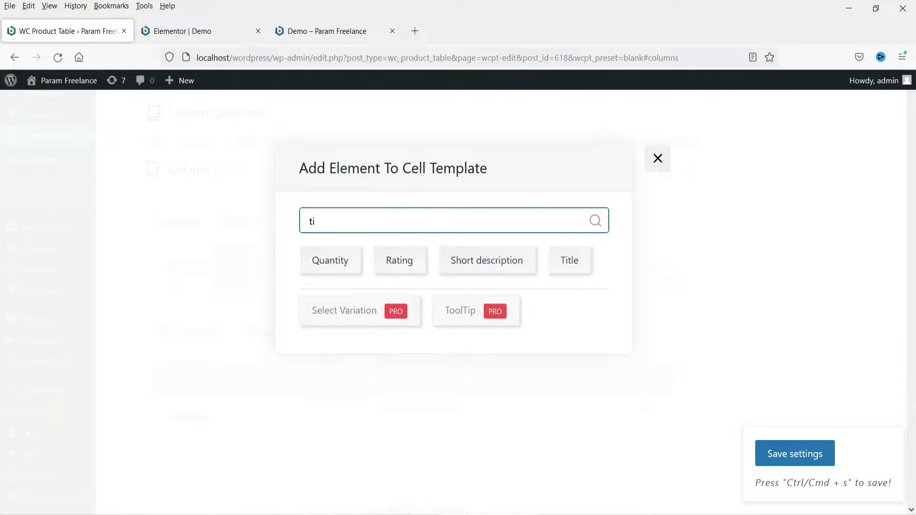
click(590, 266)
click(649, 161)
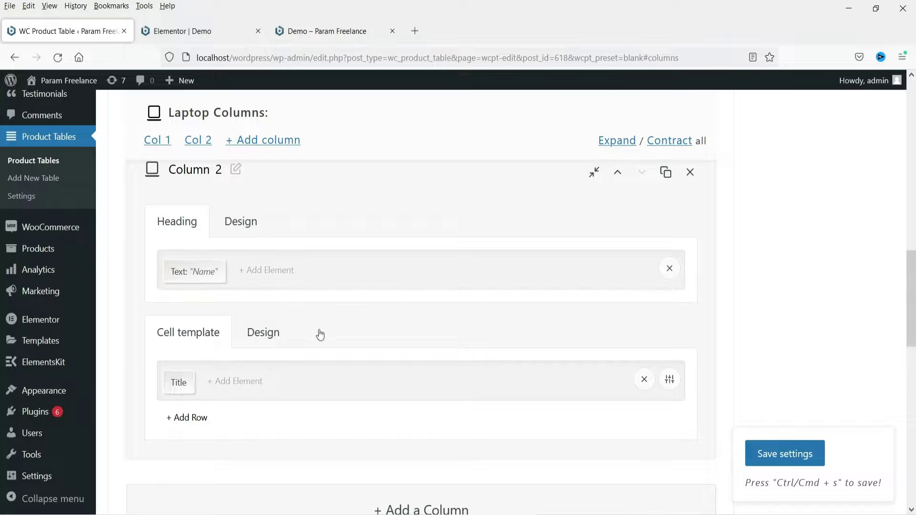
Add a third laptop column and give it a Text heading reading "Add".
scroll(353, 339, down, 4)
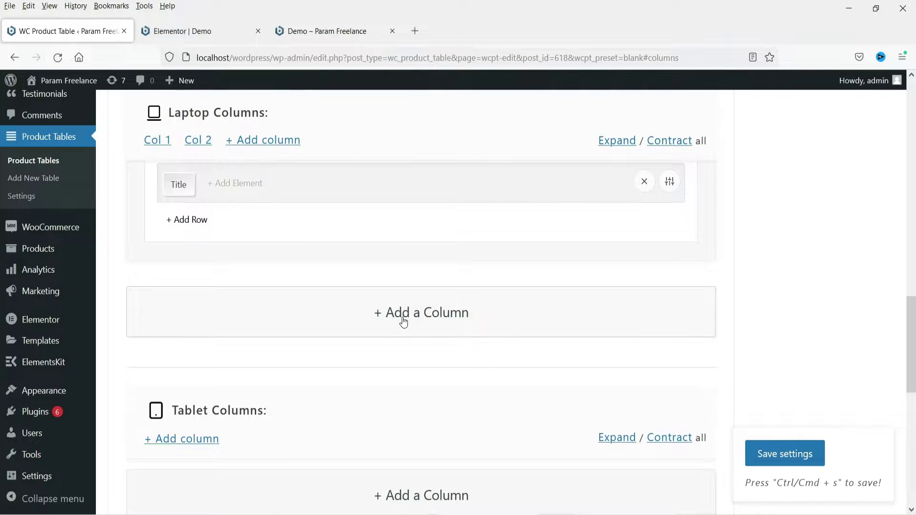
click(403, 322)
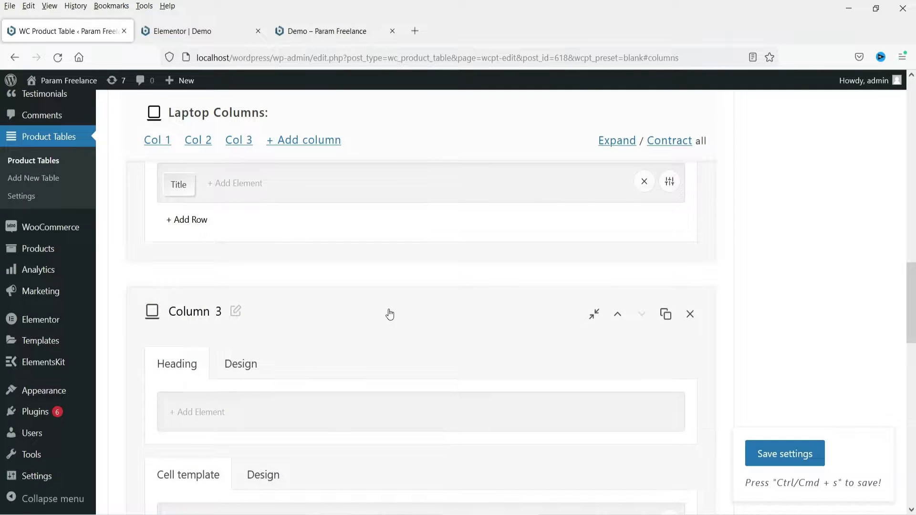
scroll(390, 314, down, 4)
click(194, 213)
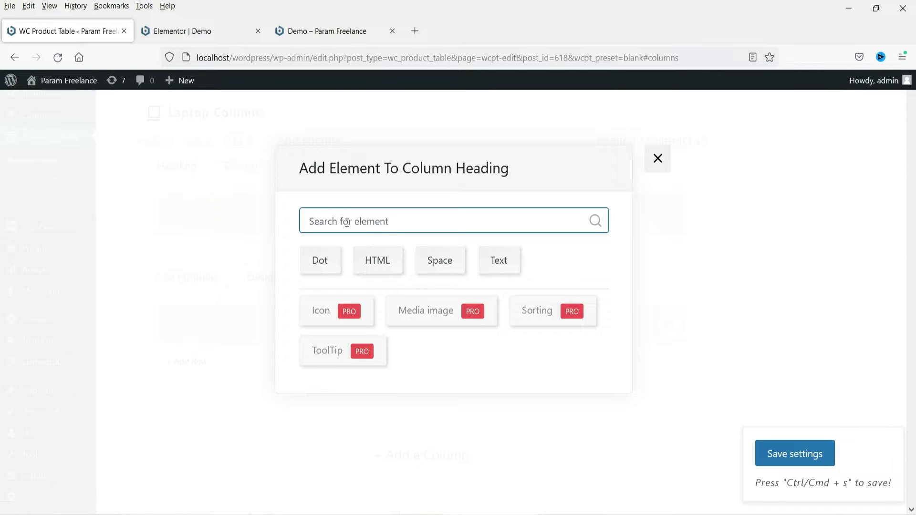
click(493, 261)
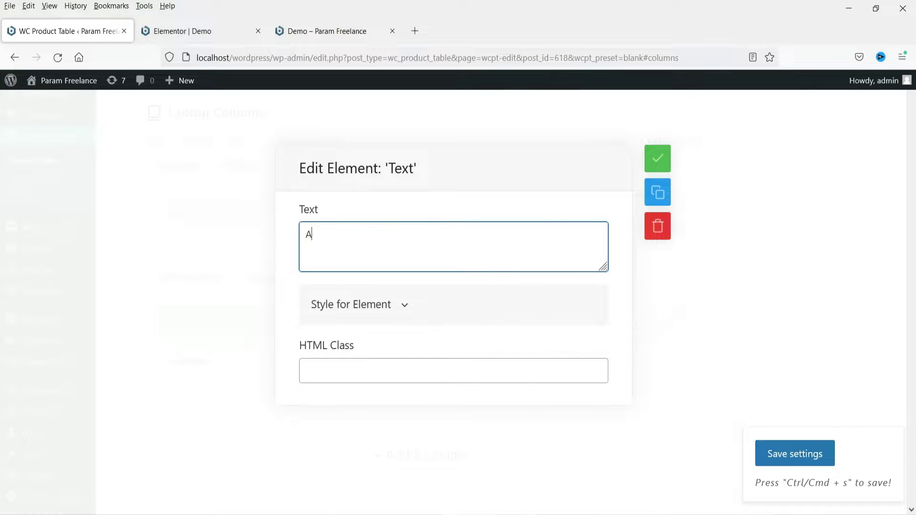
click(664, 167)
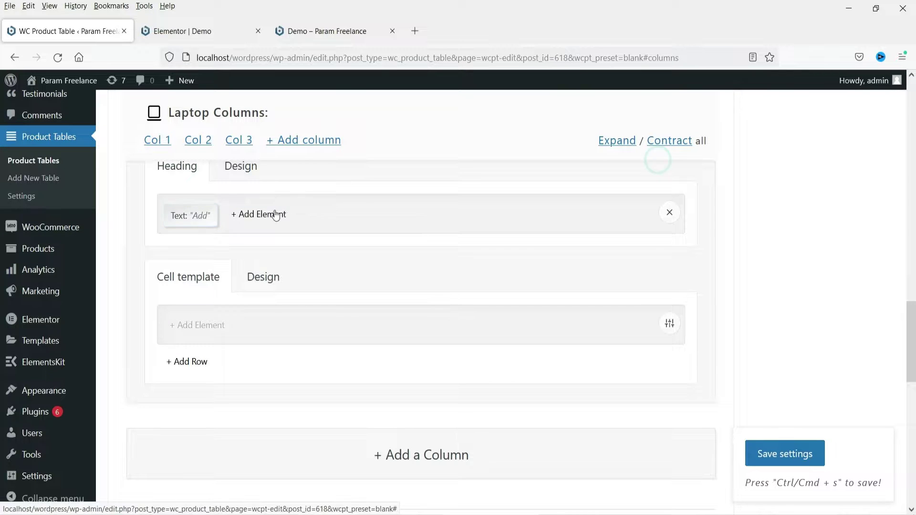
Add a Button element to the third laptop column's cell template, with its link set to Add to cart via AJAX.
click(194, 324)
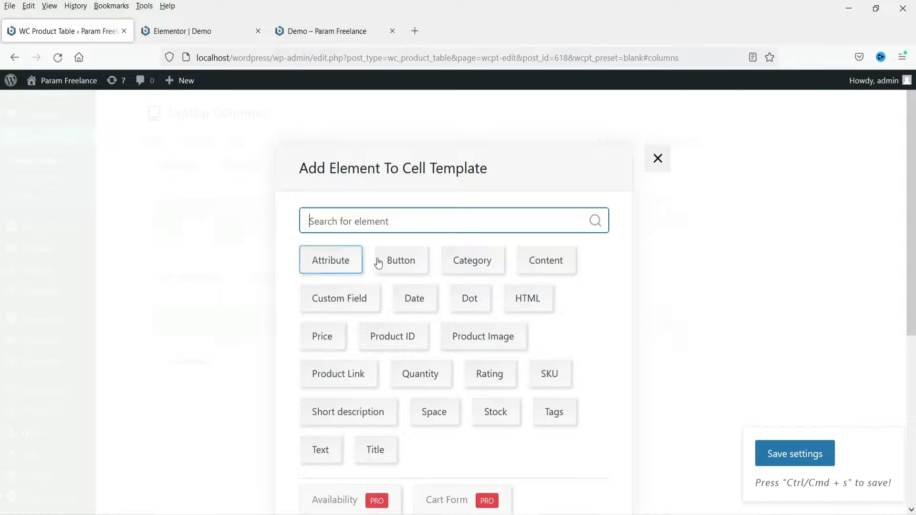
click(395, 260)
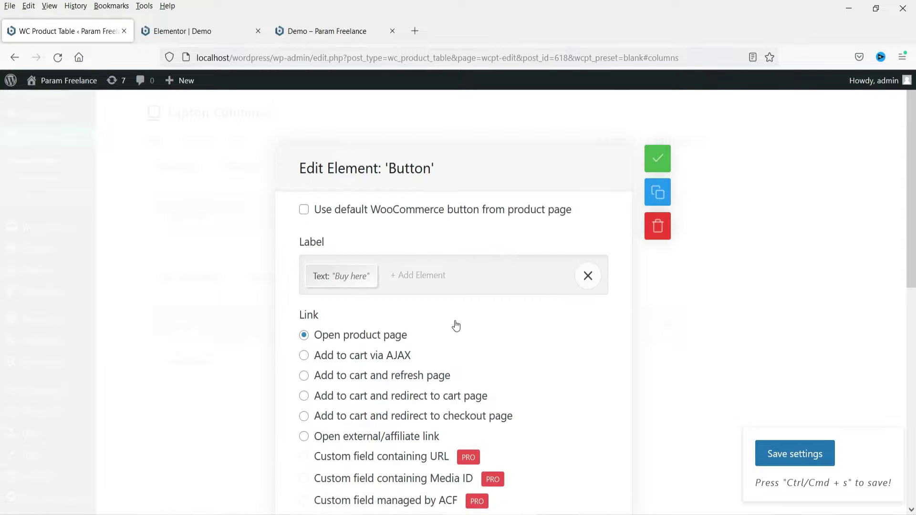
scroll(456, 325, down, 2)
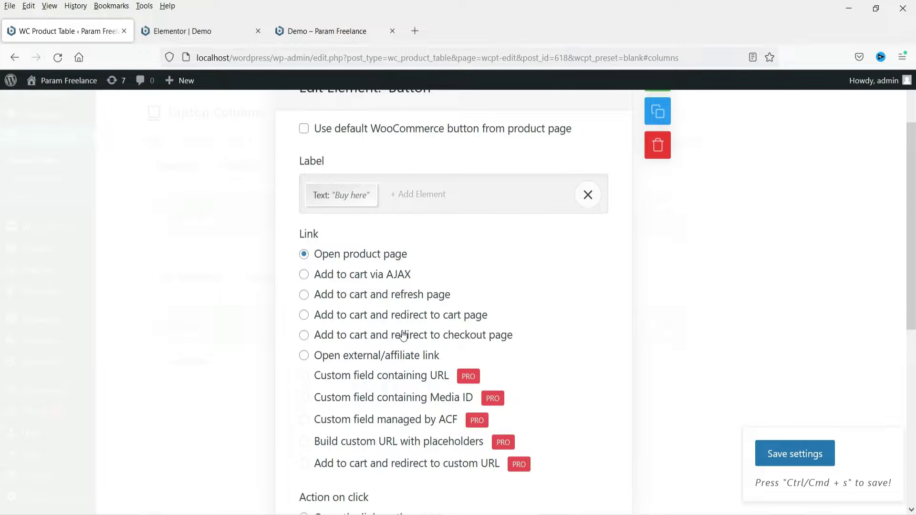
click(304, 274)
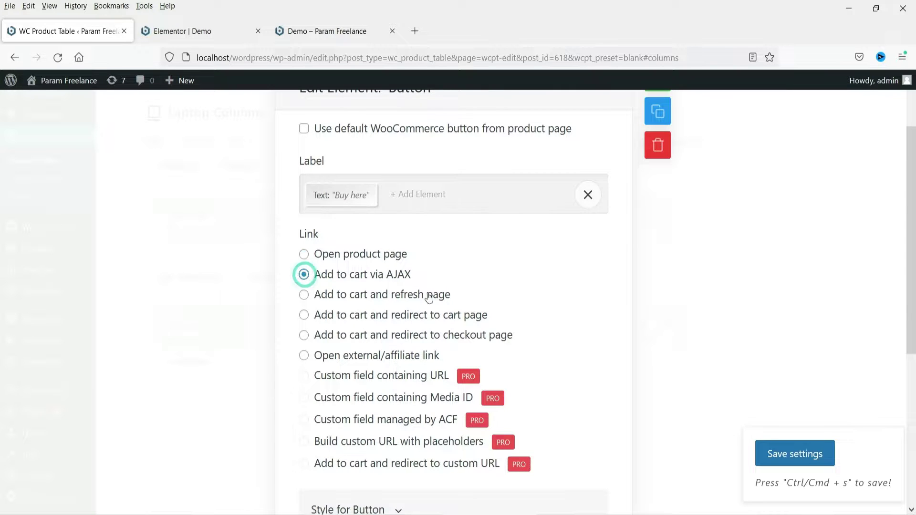
scroll(382, 267, up, 2)
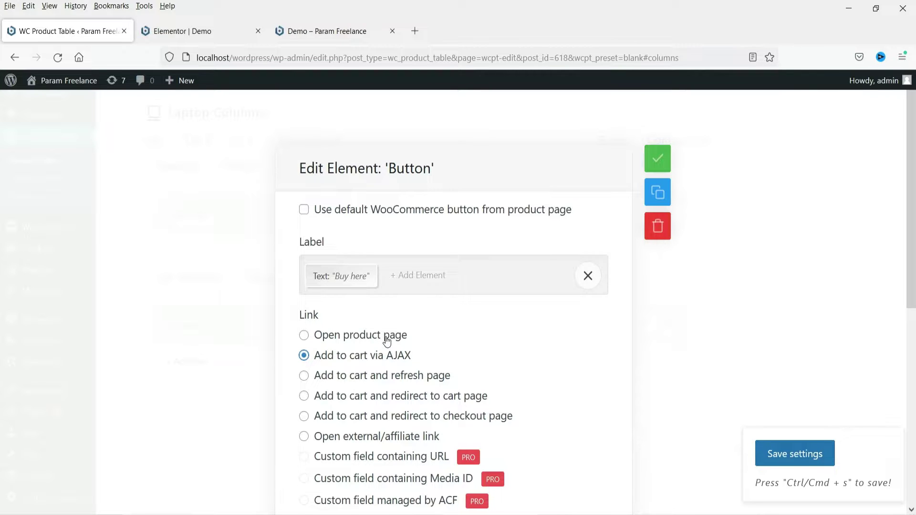
Change the button's label text to "Add To Cart".
click(349, 279)
drag(374, 242, 262, 237)
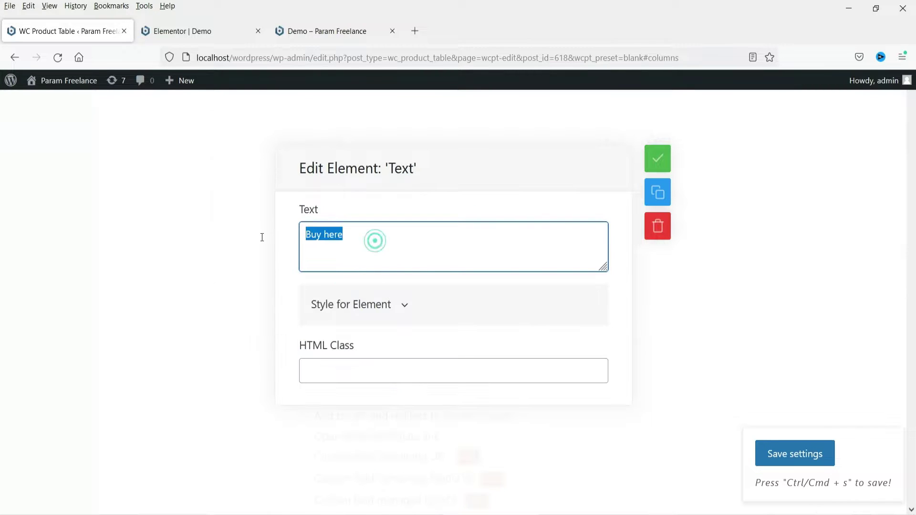
text(Add To Cart)
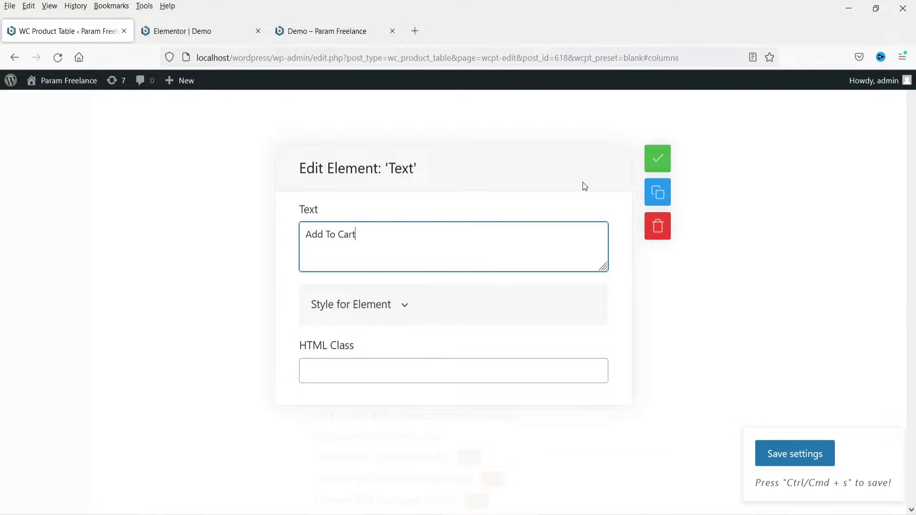
click(658, 158)
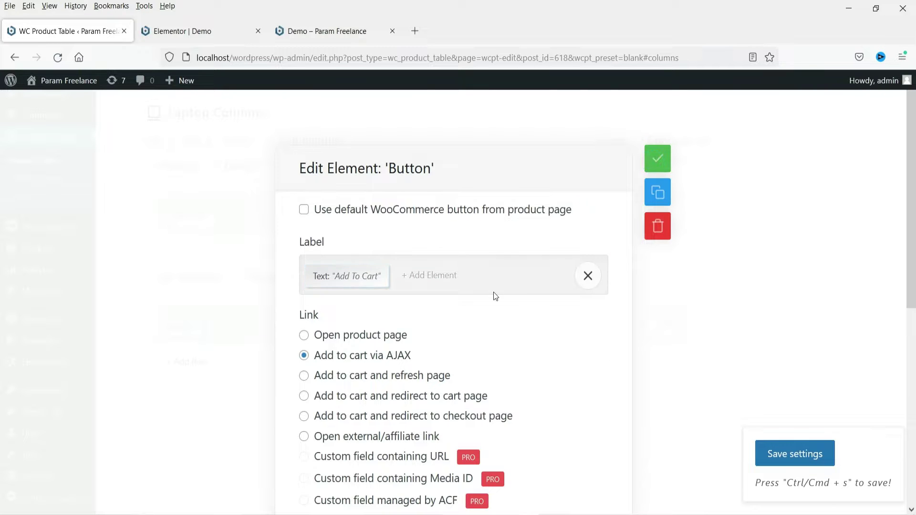
Close the button's element settings, save the product table settings and copy the table's shortcode.
click(650, 156)
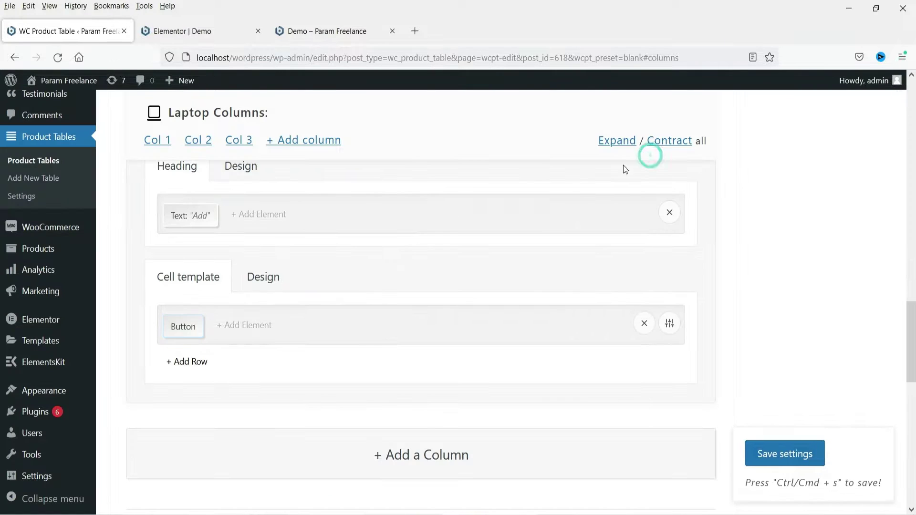
click(788, 453)
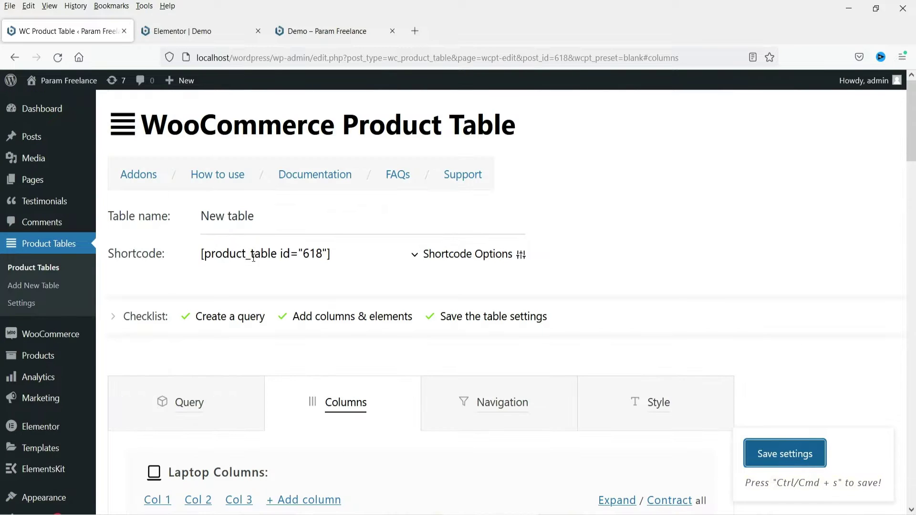
click(253, 258)
key(ctrl+c)
Delete the existing shortcode widget for product table 614 from the Demo page in the Elementor editor.
click(201, 31)
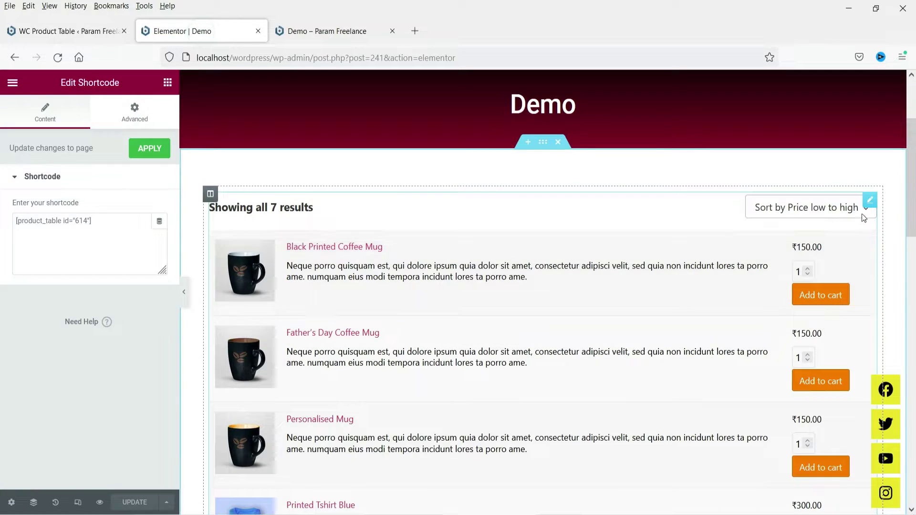
right_click(868, 202)
click(832, 376)
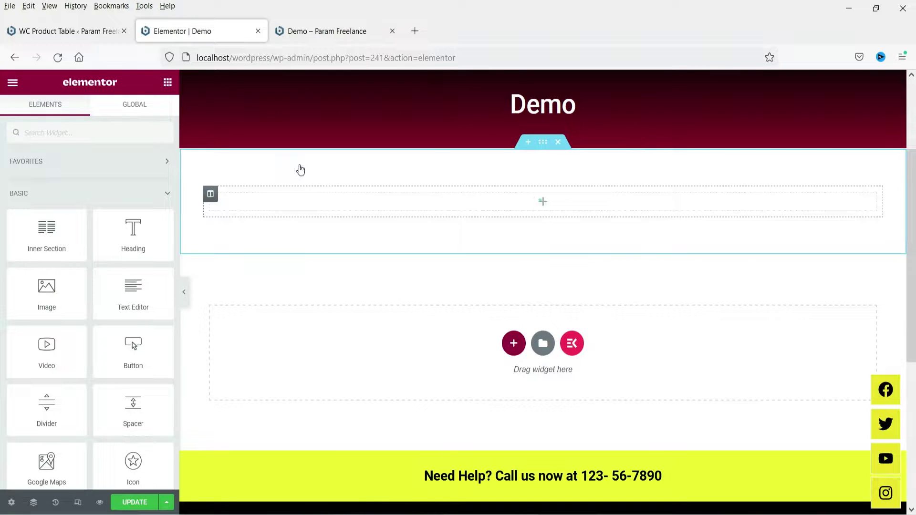
Add a Shortcode widget containing [product_table id="618"] to the empty section and update the Demo page.
text(short)
drag(31, 180, 543, 201)
click(59, 217)
key(ctrl+v)
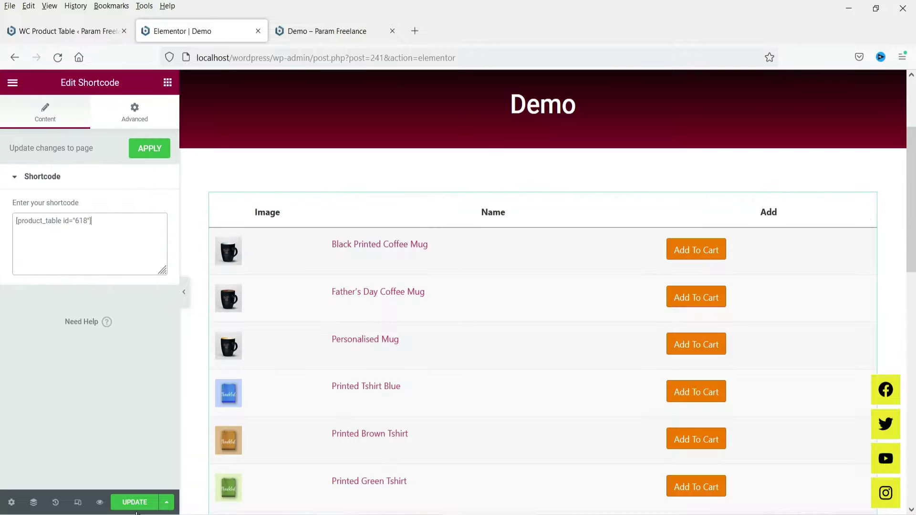
click(130, 503)
Reload the live Demo page and examine the product table's columns and Add To Cart buttons.
click(313, 31)
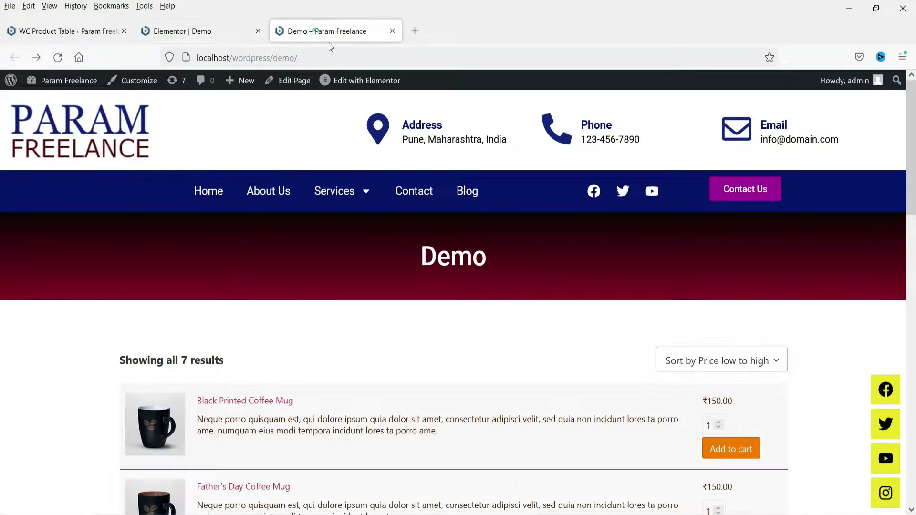
click(57, 58)
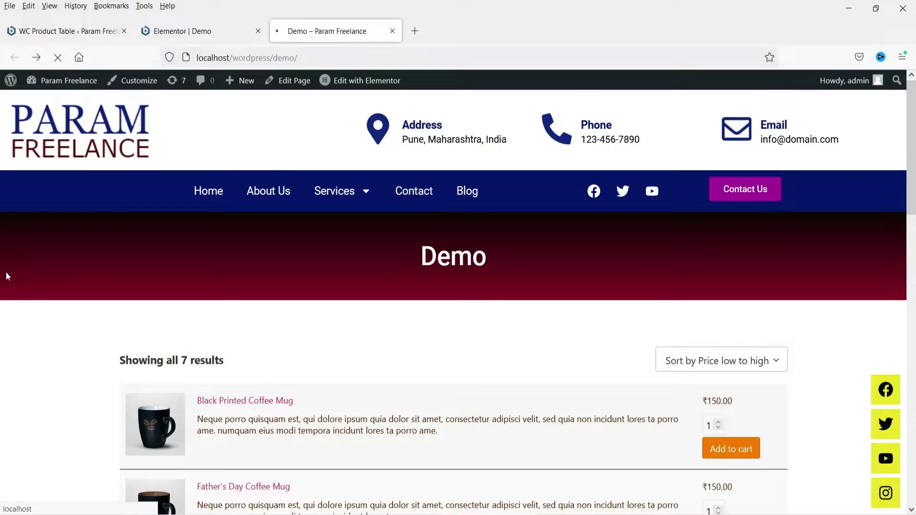
scroll(3, 274, down, 3)
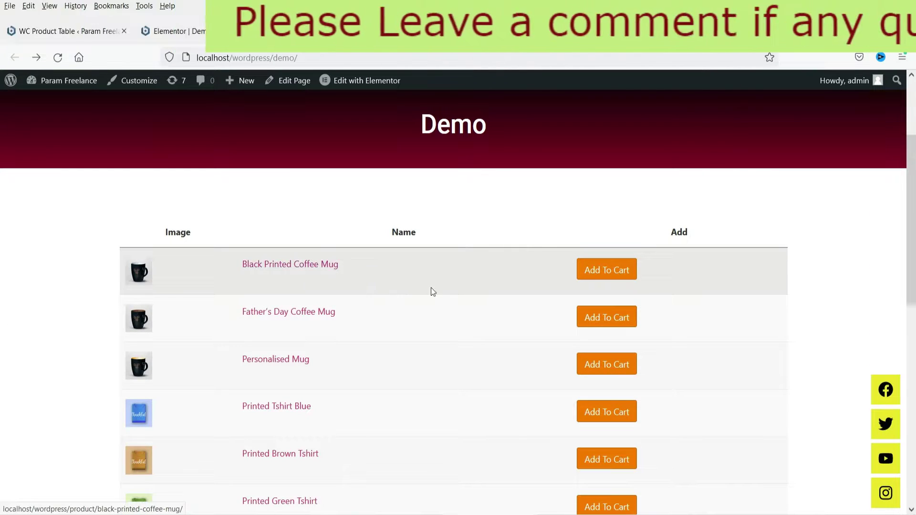
Return to the product table editor and open the table's Style settings.
key(ctrl+Tab)
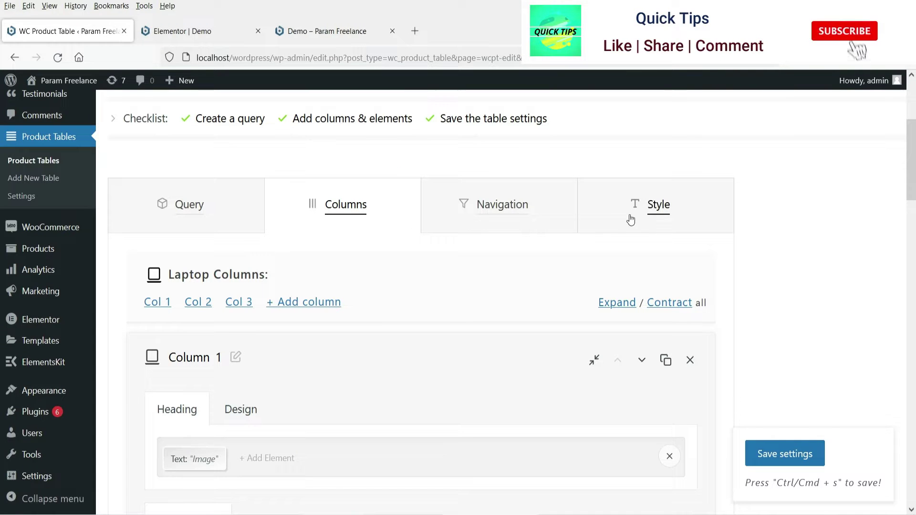
click(610, 218)
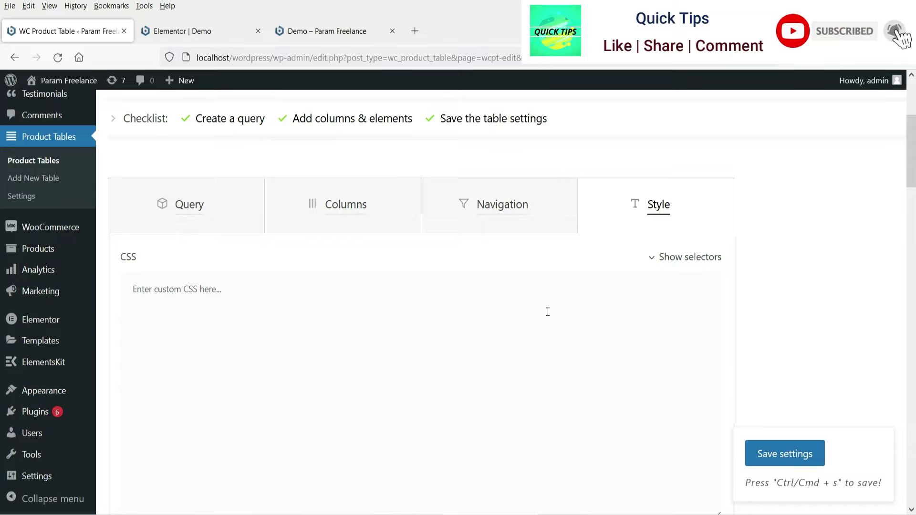